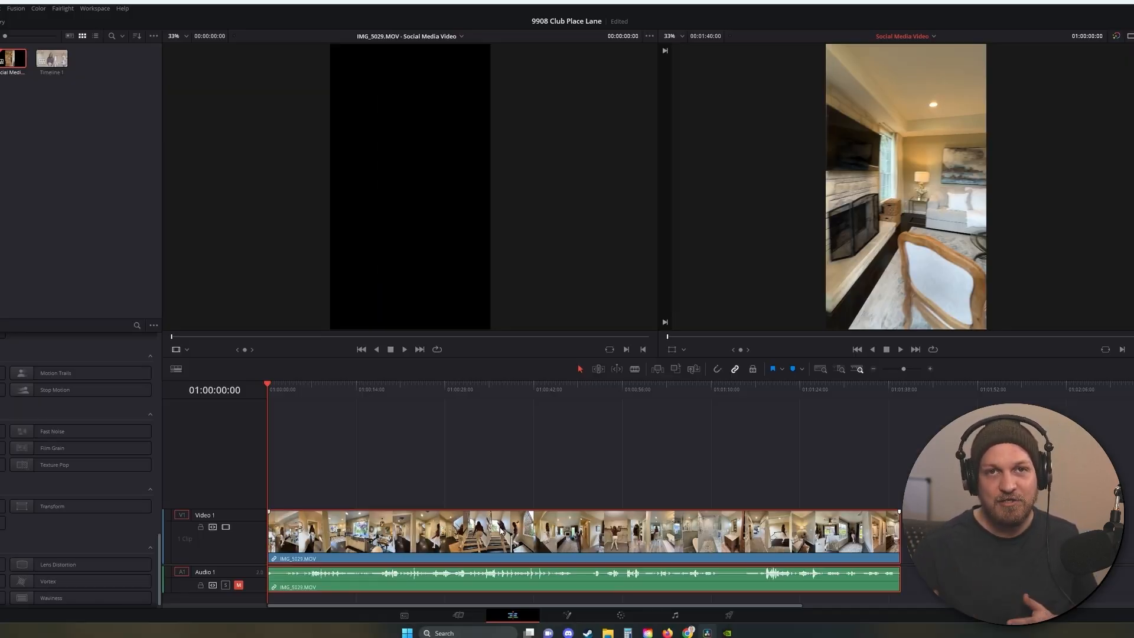
Step: Show the retime controls on the IMG_5029.MOV clip in the timeline
{"action": "right_click", "coordinate": [502, 523]}
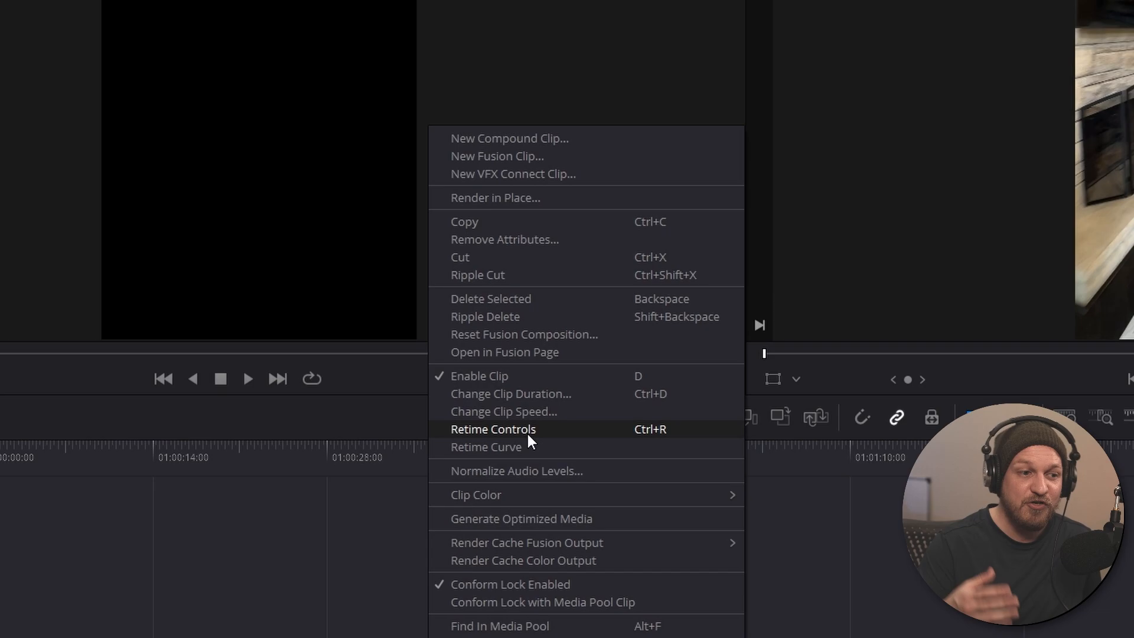
{"action": "left_click", "coordinate": [640, 438]}
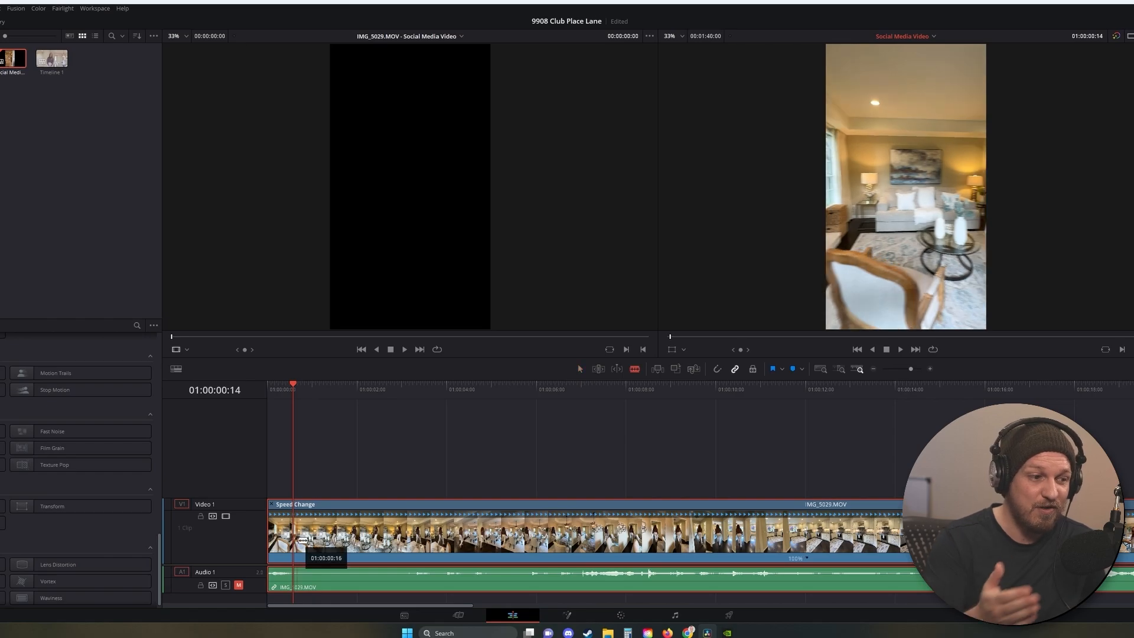
Step: Split the IMG_5029.MOV clip at 01:00:00:14 and delete the opening piece, closing the gap
{"action": "key", "text": "ctrl+b"}
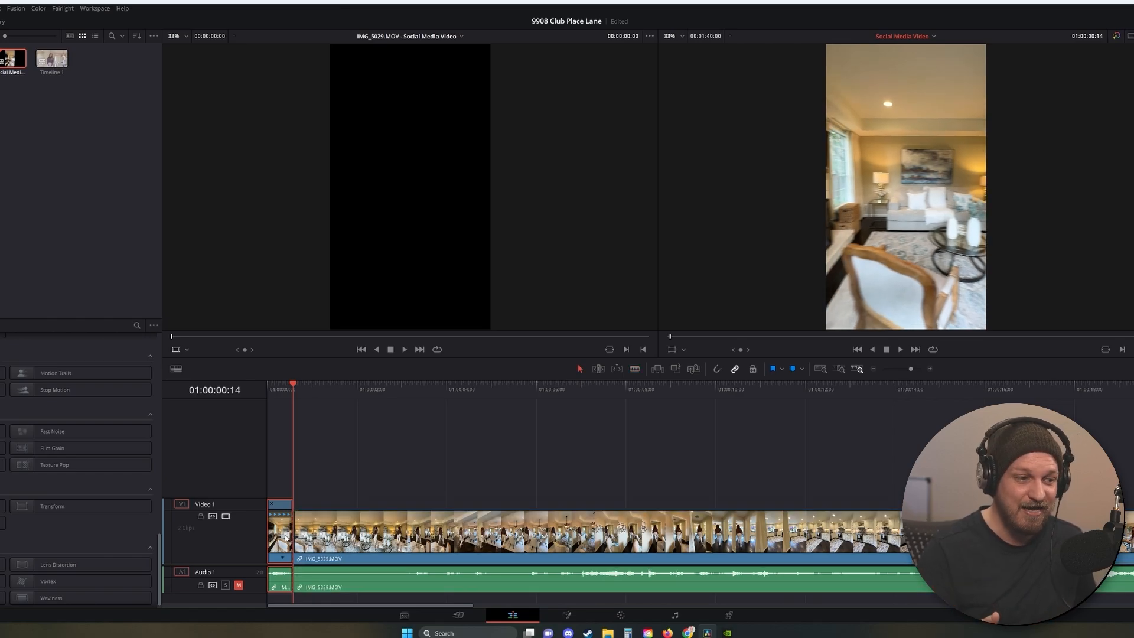
{"action": "left_click", "coordinate": [283, 537]}
{"action": "key", "text": "BackSpace"}
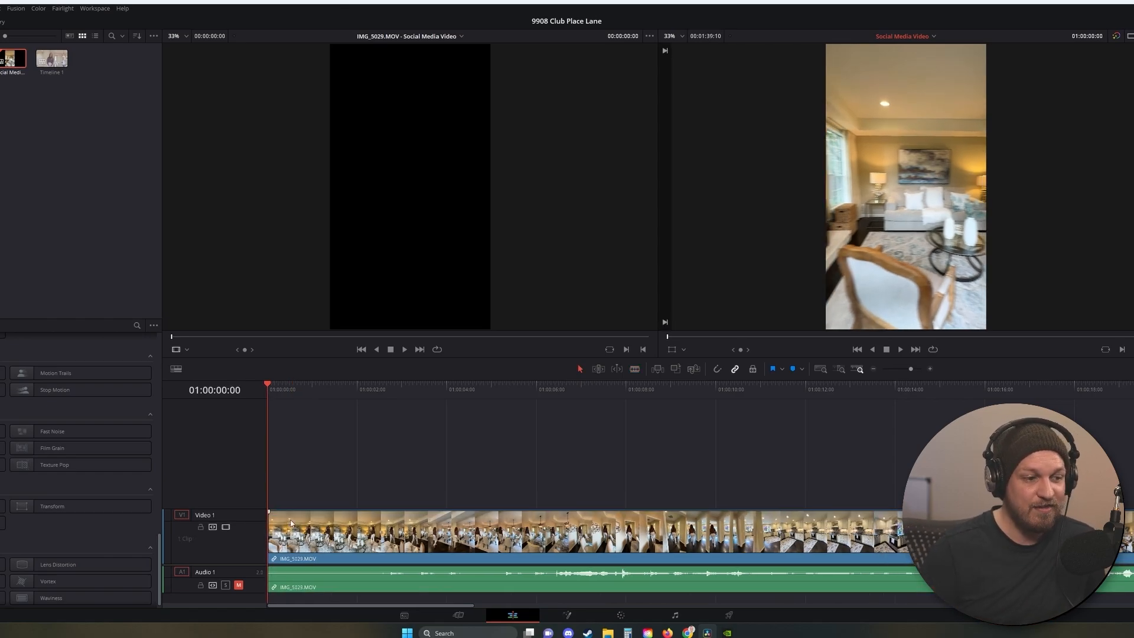
Step: Show the retime controls on the remaining clip and add a speed point at 01:00:00:19
{"action": "left_click", "coordinate": [382, 540]}
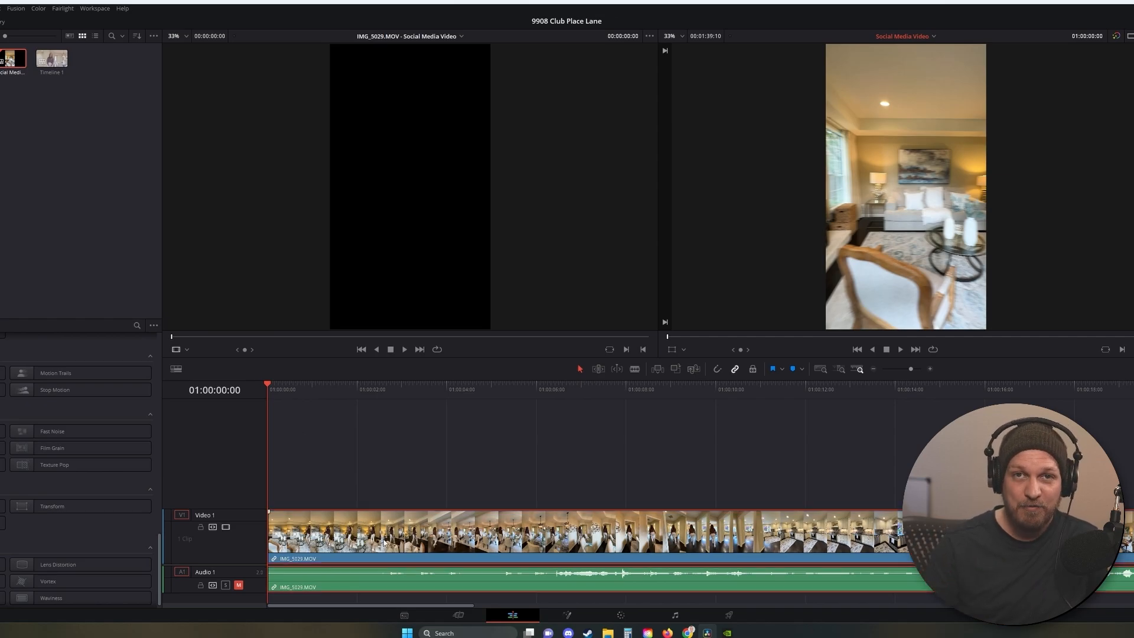
{"action": "key", "text": "ctrl+r"}
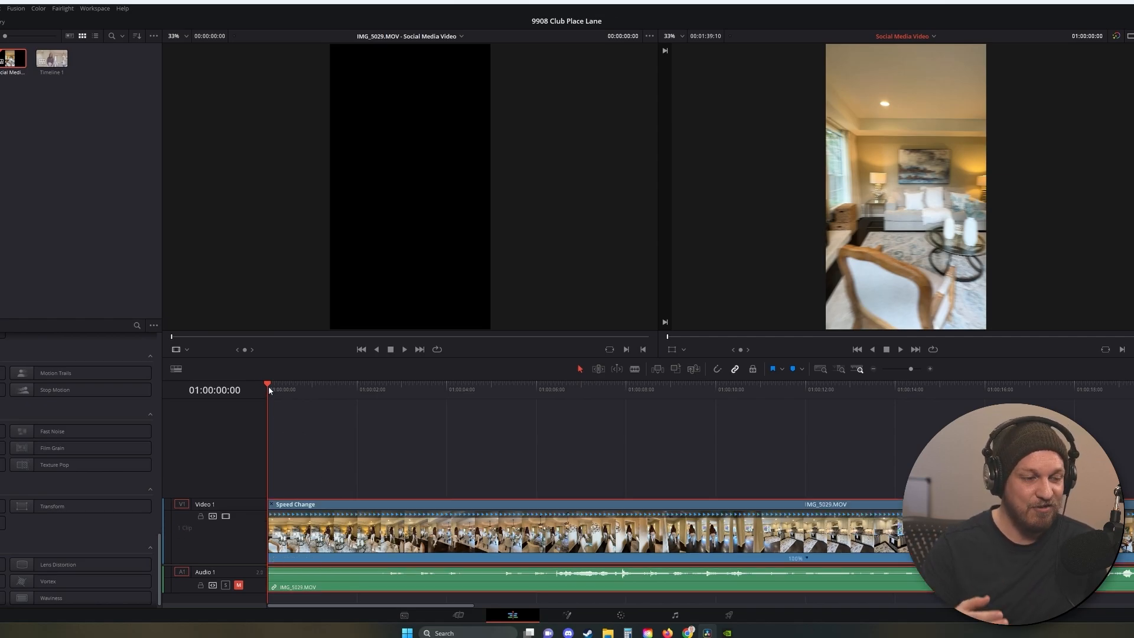
{"action": "key", "text": "space"}
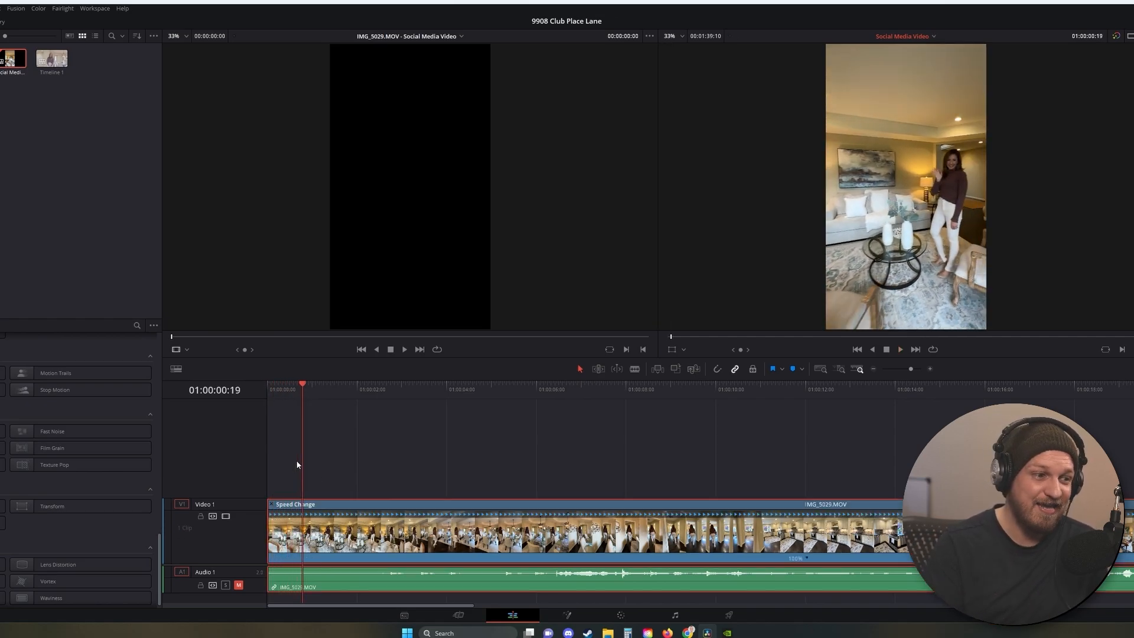
{"action": "scroll", "coordinate": [311, 504], "scroll_direction": "up", "scroll_amount": 3}
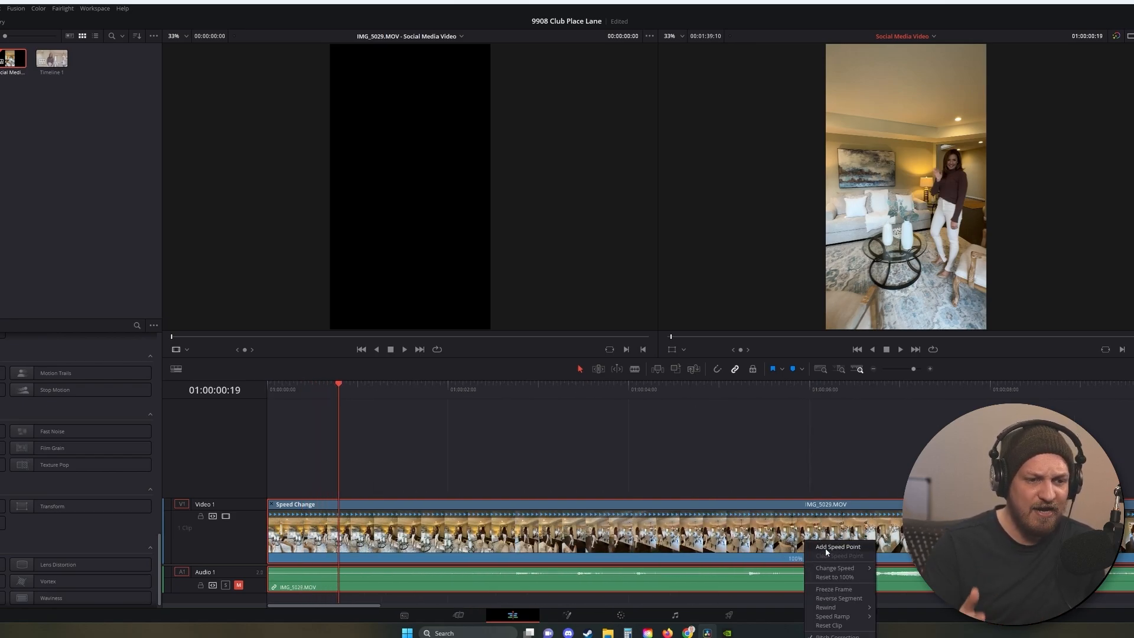
{"action": "left_click", "coordinate": [830, 546]}
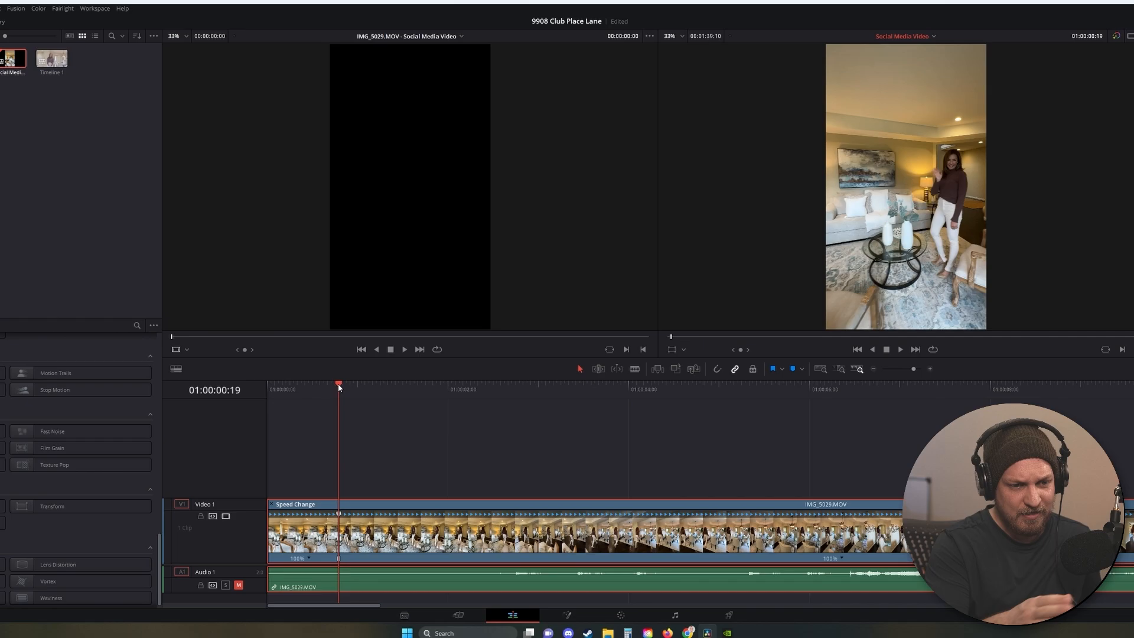
Step: Play through the clip and add speed points at 01:00:02:08 and 01:00:11:03
{"action": "key", "text": "space"}
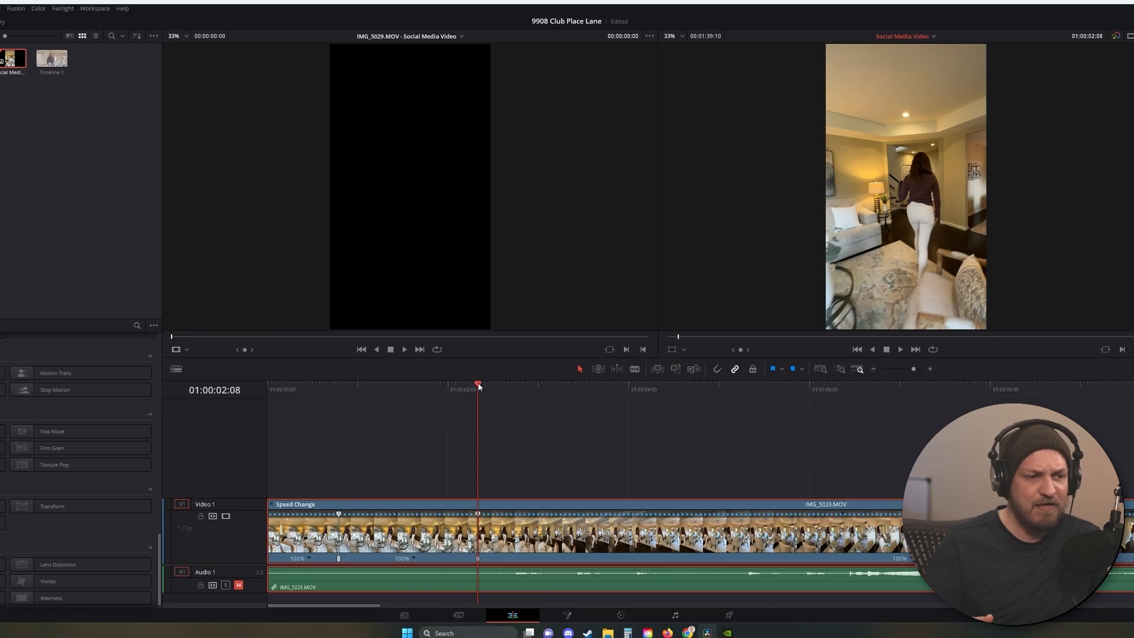
{"action": "key", "text": "space"}
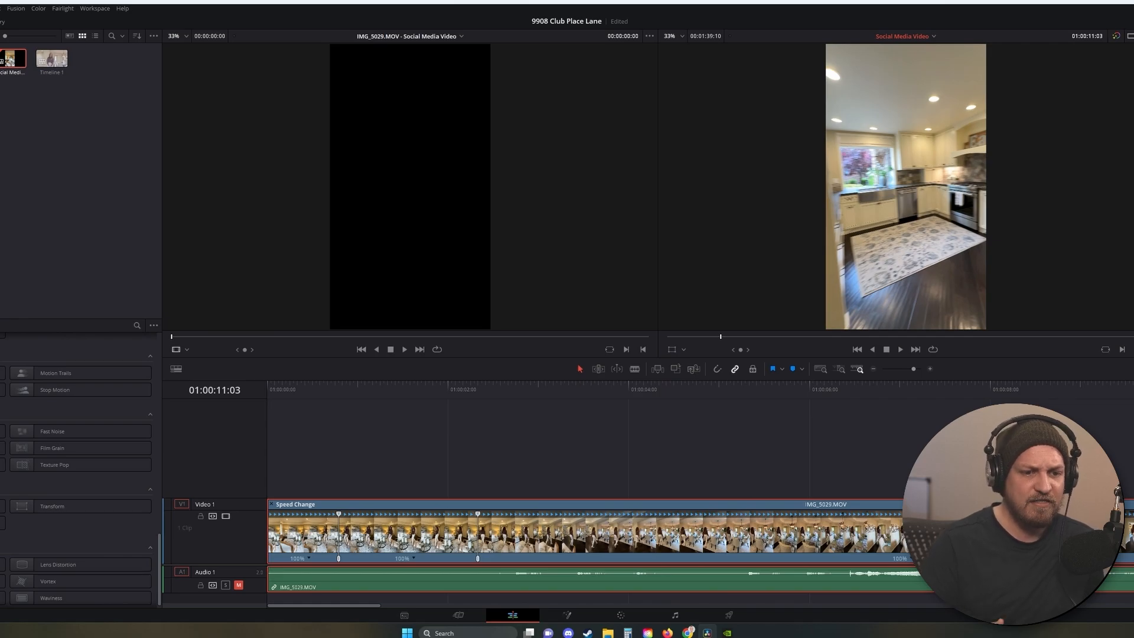
{"action": "left_click", "coordinate": [933, 547]}
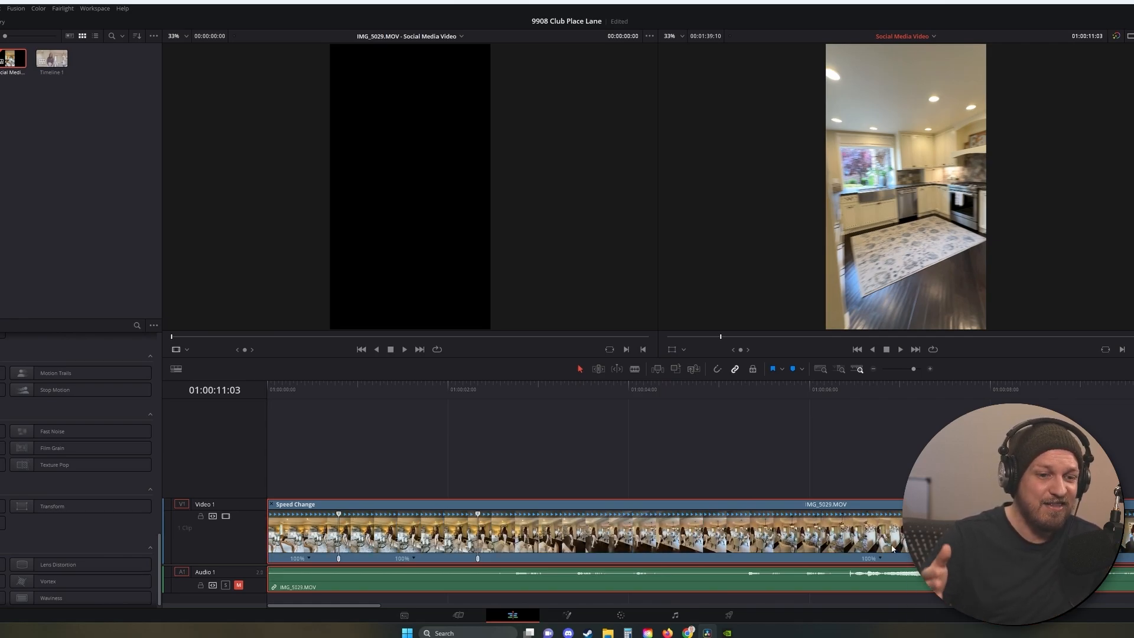
Step: Set the speed to 400% for the segment between 01:00:02:08 and 01:00:11:03 and for the clip's opening segment
{"action": "left_click", "coordinate": [880, 559]}
{"action": "key", "text": "Escape"}
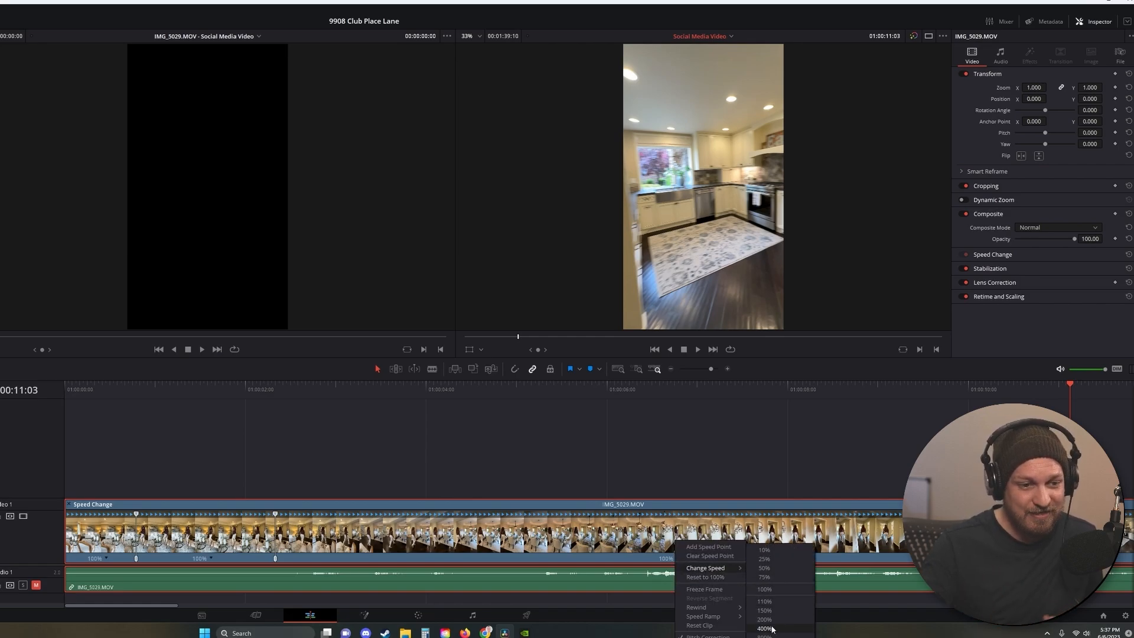
{"action": "left_click", "coordinate": [771, 629]}
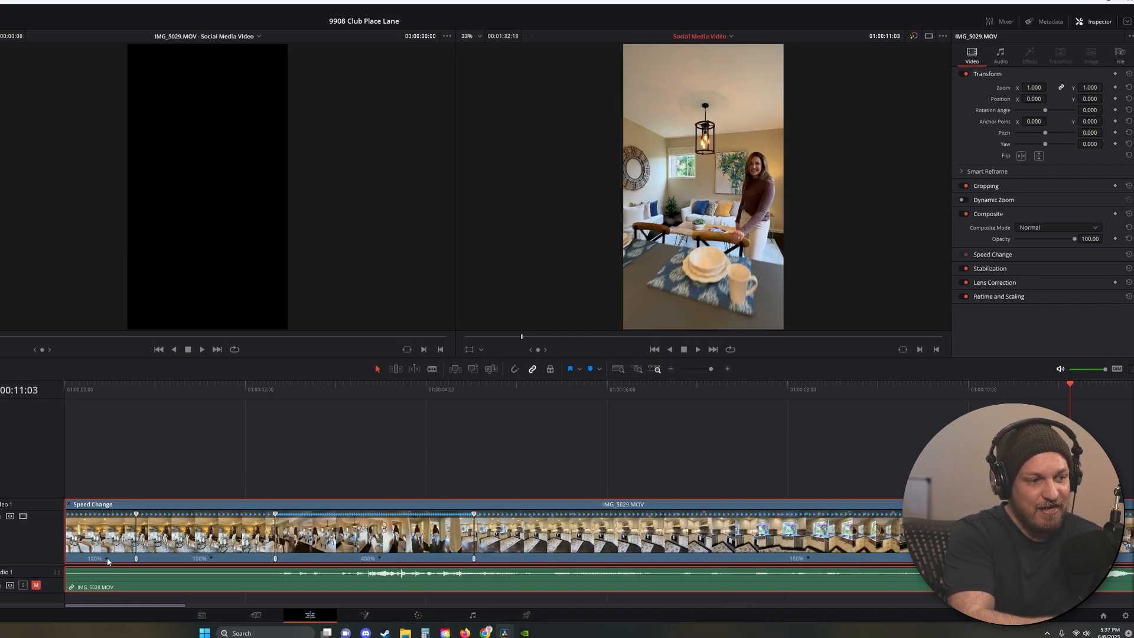
{"action": "mouse_move", "coordinate": [120, 568]}
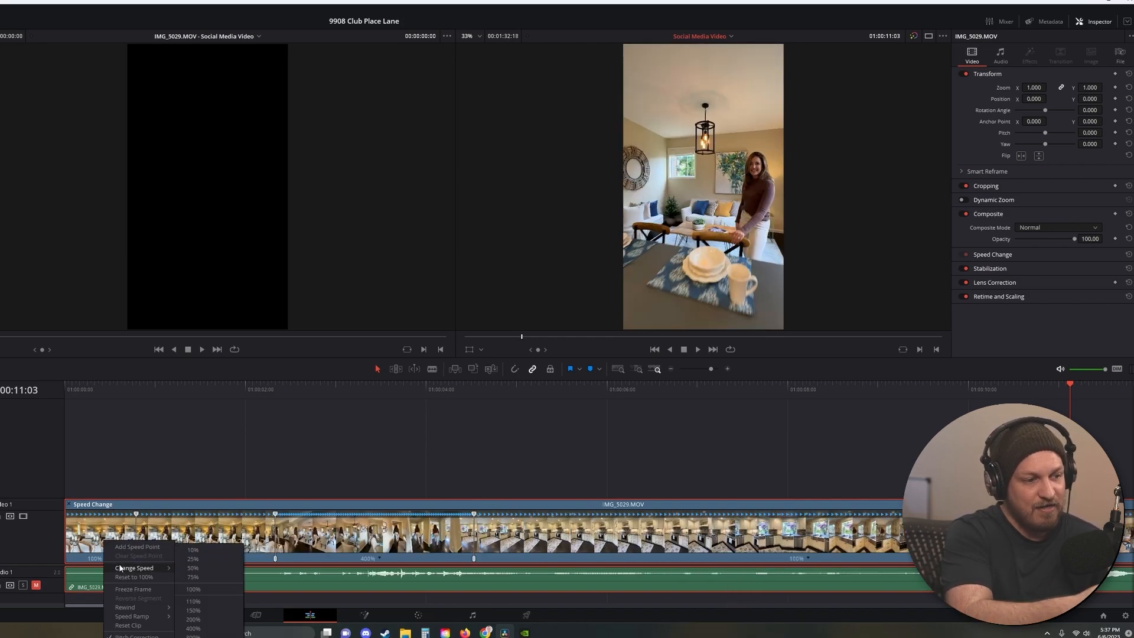
{"action": "left_click", "coordinate": [195, 628]}
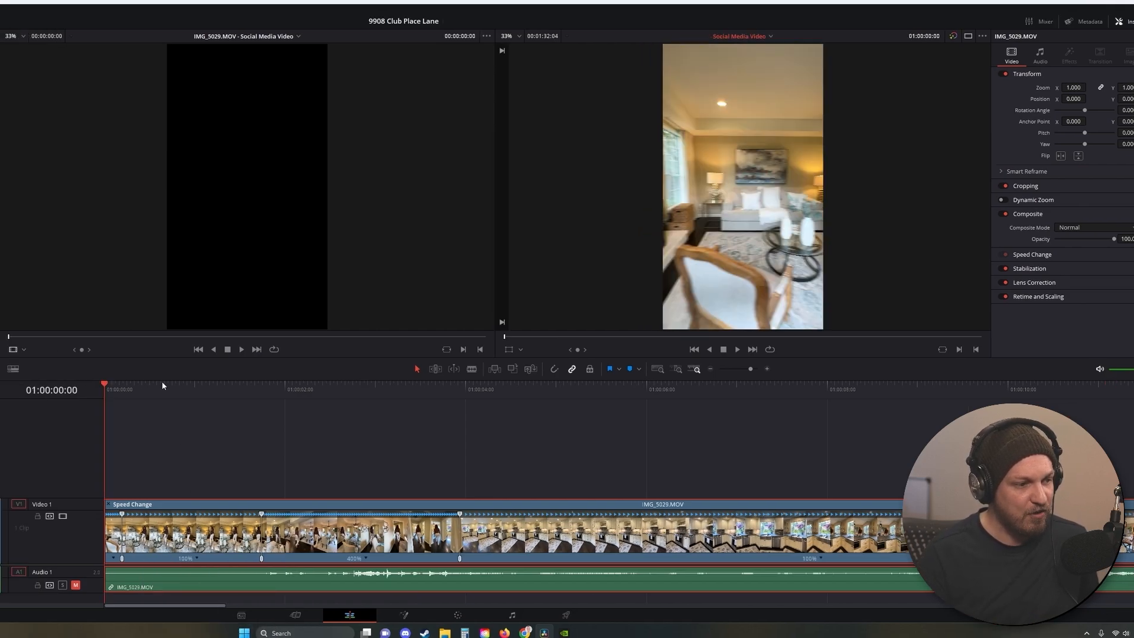
Step: Play the retimed clip and add speed points about 5.5 seconds into the kitchen footage and at 01:00:10:11
{"action": "key", "text": "space"}
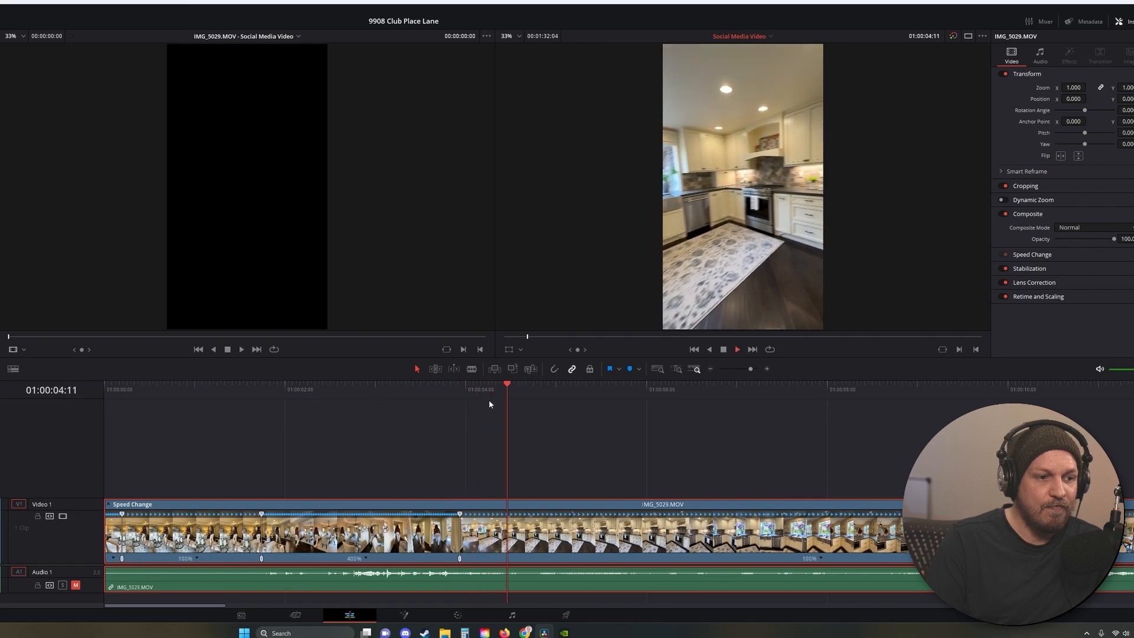
{"action": "left_click", "coordinate": [604, 385]}
{"action": "key", "text": "space"}
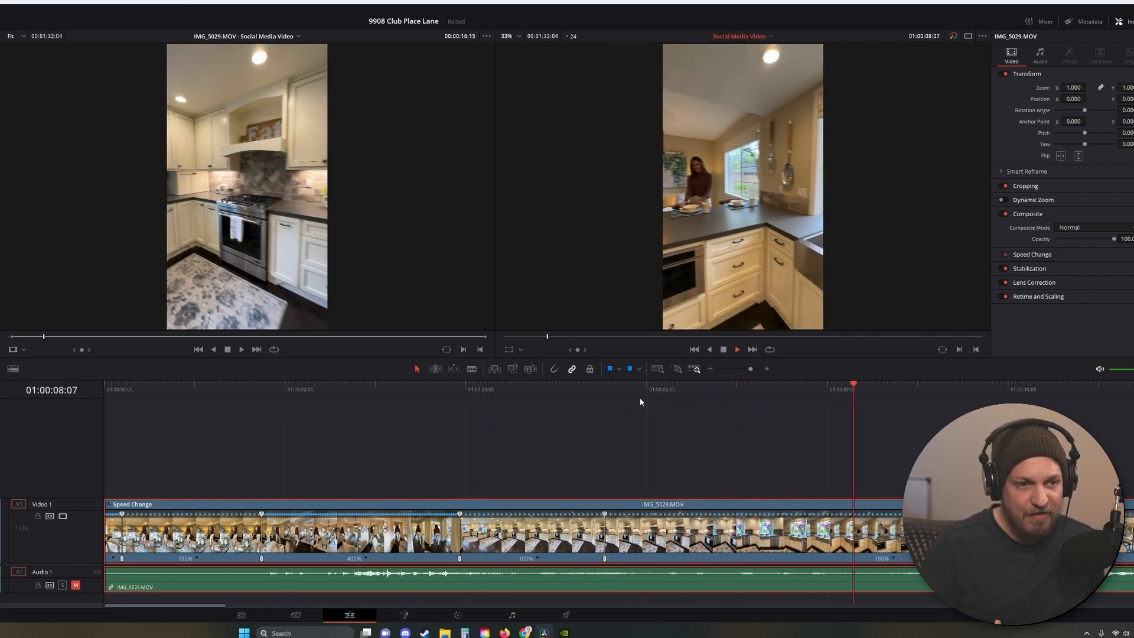
{"action": "left_click", "coordinate": [892, 558]}
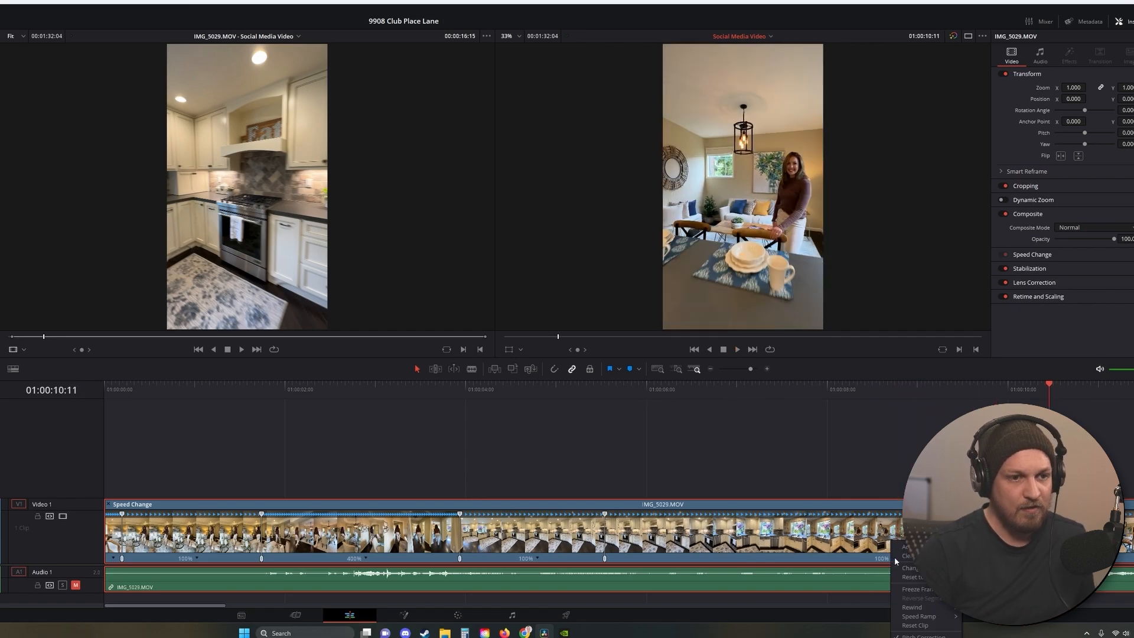
{"action": "left_click", "coordinate": [912, 546]}
Step: Change the speed of the kitchen segment ending at 01:00:10:11 to 400%
{"action": "left_click", "coordinate": [829, 558]}
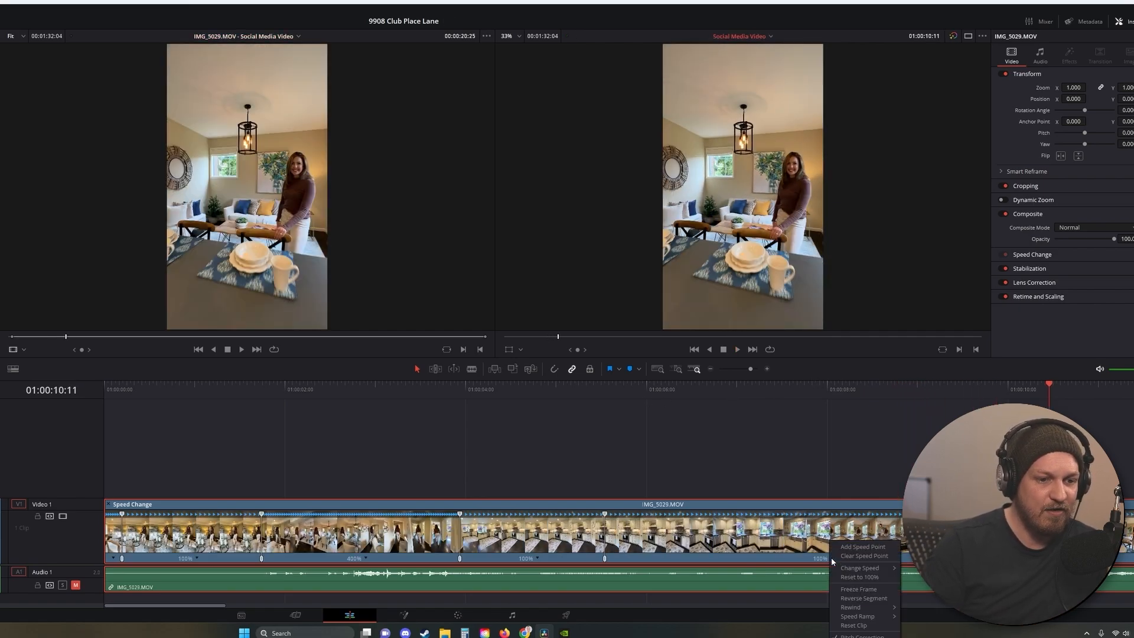
{"action": "mouse_move", "coordinate": [872, 571]}
{"action": "left_click", "coordinate": [926, 629]}
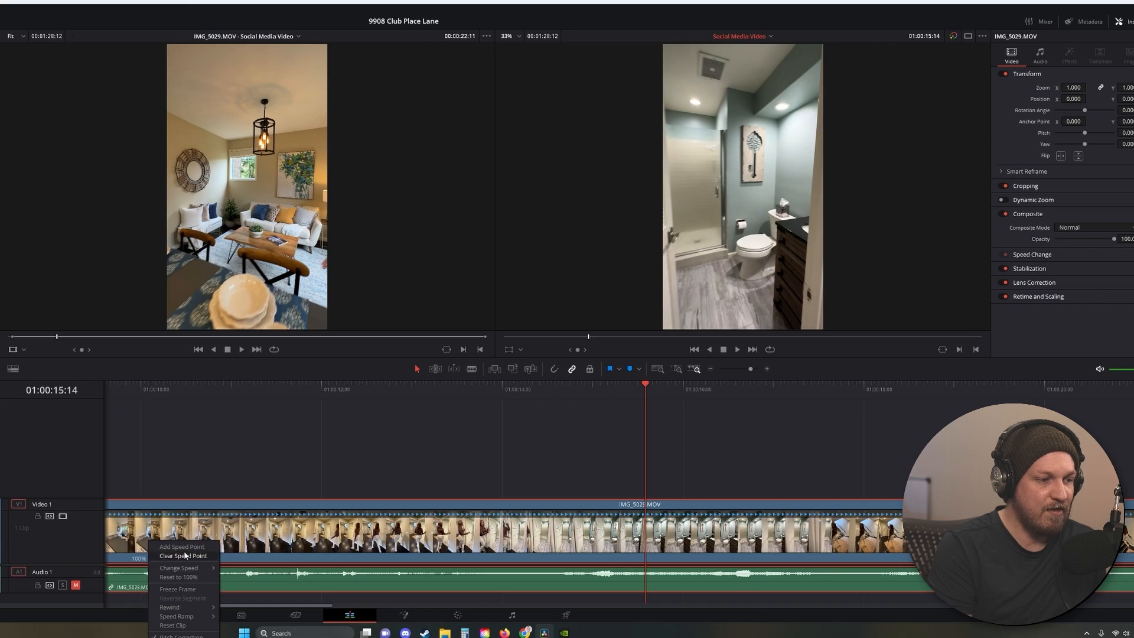
Step: Add a speed point at 01:00:15:14 in the bathroom shot and set the segment before it to 400%
{"action": "left_click", "coordinate": [184, 555]}
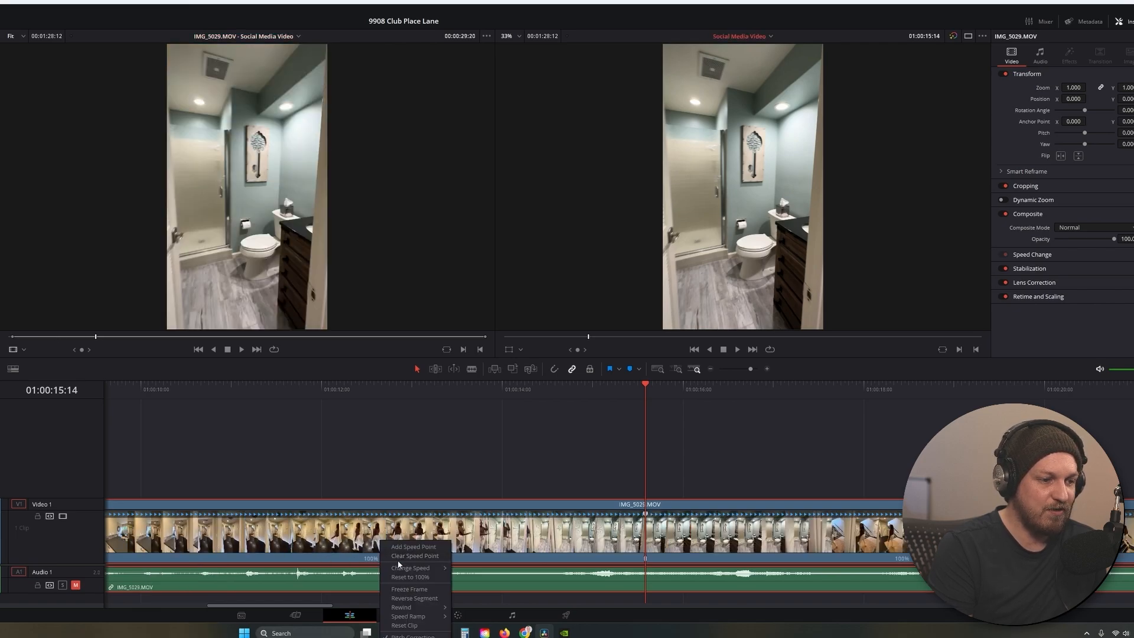
{"action": "left_click", "coordinate": [488, 629]}
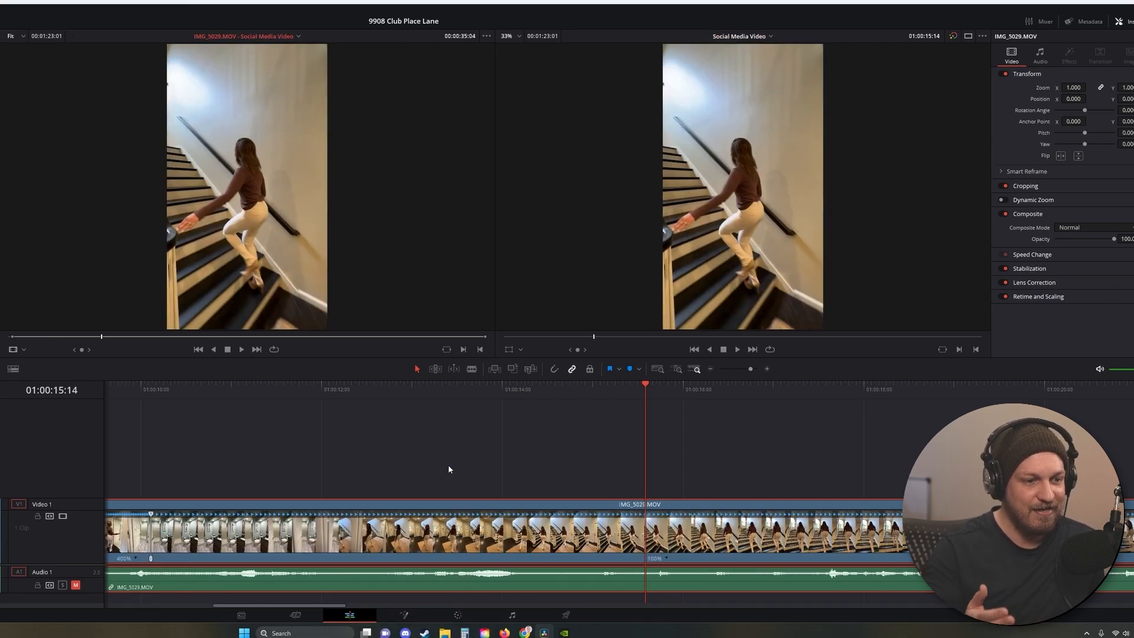
Step: Play the footage from about 01:00:08:00 and add a speed point at 01:00:11:09 after the bathroom shot
{"action": "left_click_drag", "start_coordinate": [332, 607], "coordinate": [290, 606]}
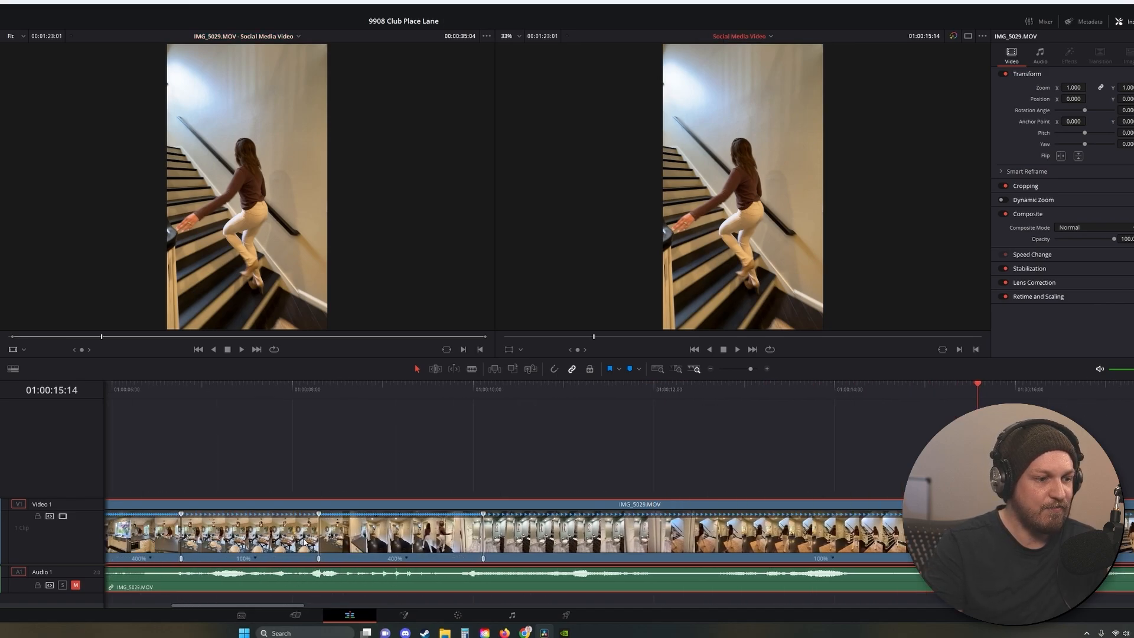
{"action": "key", "text": "space"}
{"action": "left_click", "coordinate": [296, 384]}
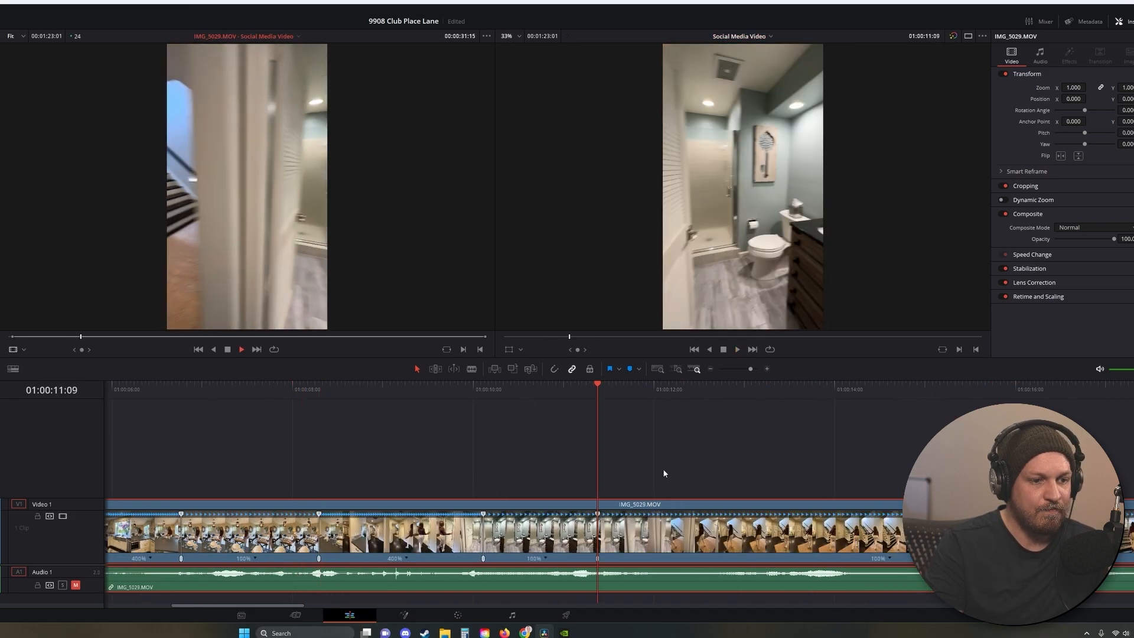
{"action": "left_click", "coordinate": [664, 473]}
Step: Add a speed point at 01:00:20:00 in the staircase shot and set the segment before it to 400%
{"action": "key", "text": "space"}
{"action": "left_click_drag", "start_coordinate": [934, 395], "coordinate": [1123, 390]}
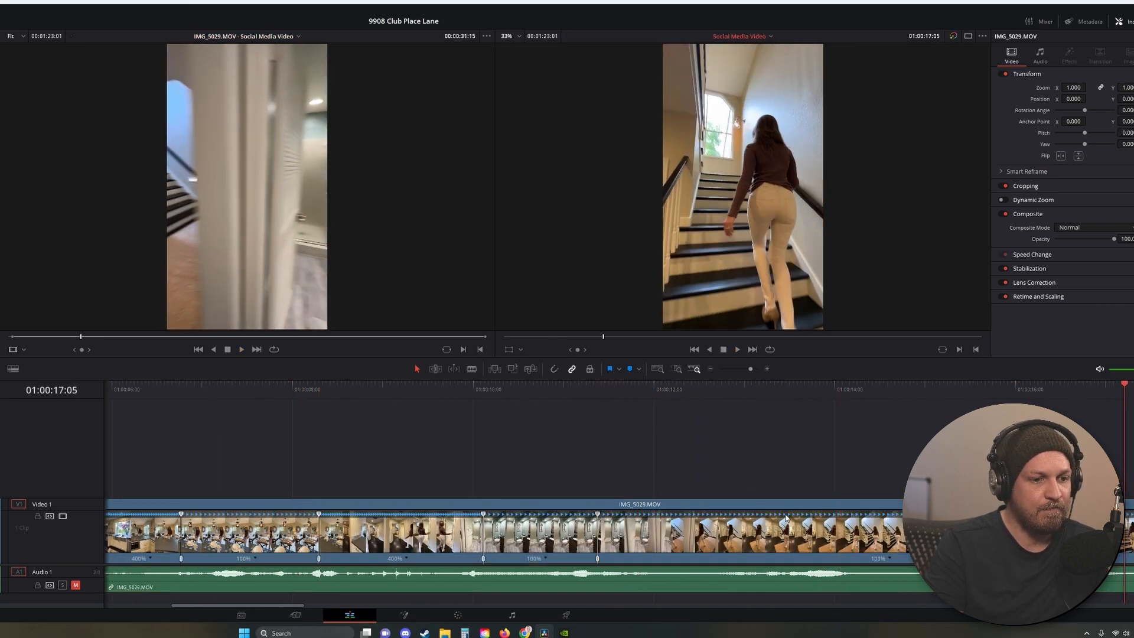
{"action": "key", "text": "ctrl+minus"}
{"action": "scroll", "coordinate": [600, 506], "scroll_direction": "left", "scroll_amount": 2}
{"action": "scroll", "coordinate": [599, 507], "scroll_direction": "left", "scroll_amount": 1}
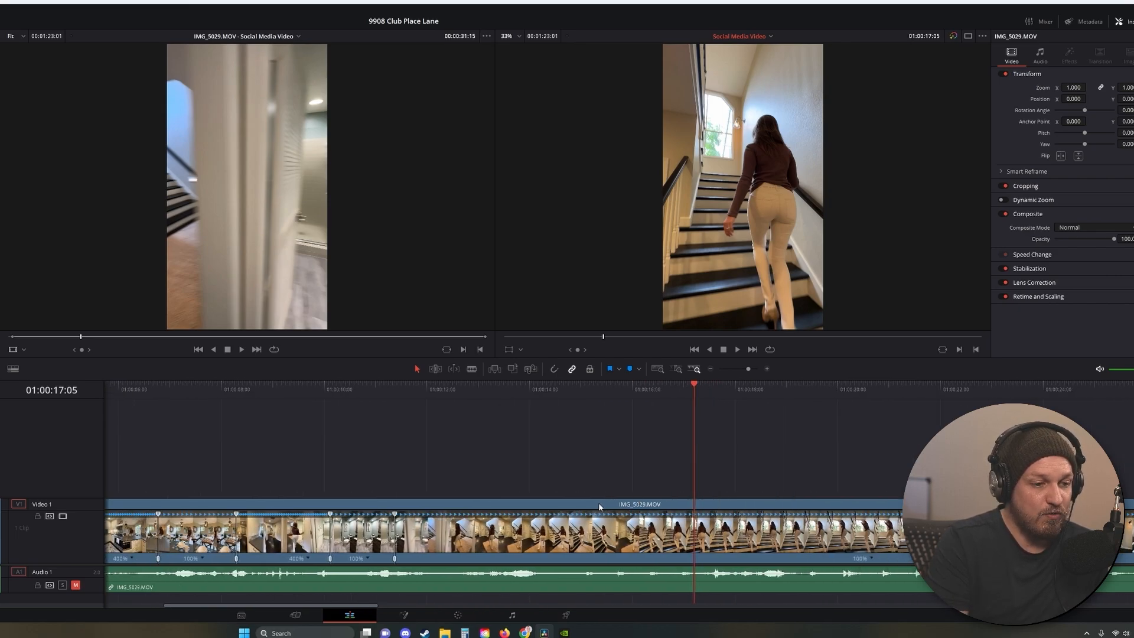
{"action": "scroll", "coordinate": [599, 507], "scroll_direction": "down", "scroll_amount": 1}
{"action": "scroll", "coordinate": [599, 507], "scroll_direction": "down", "scroll_amount": 4}
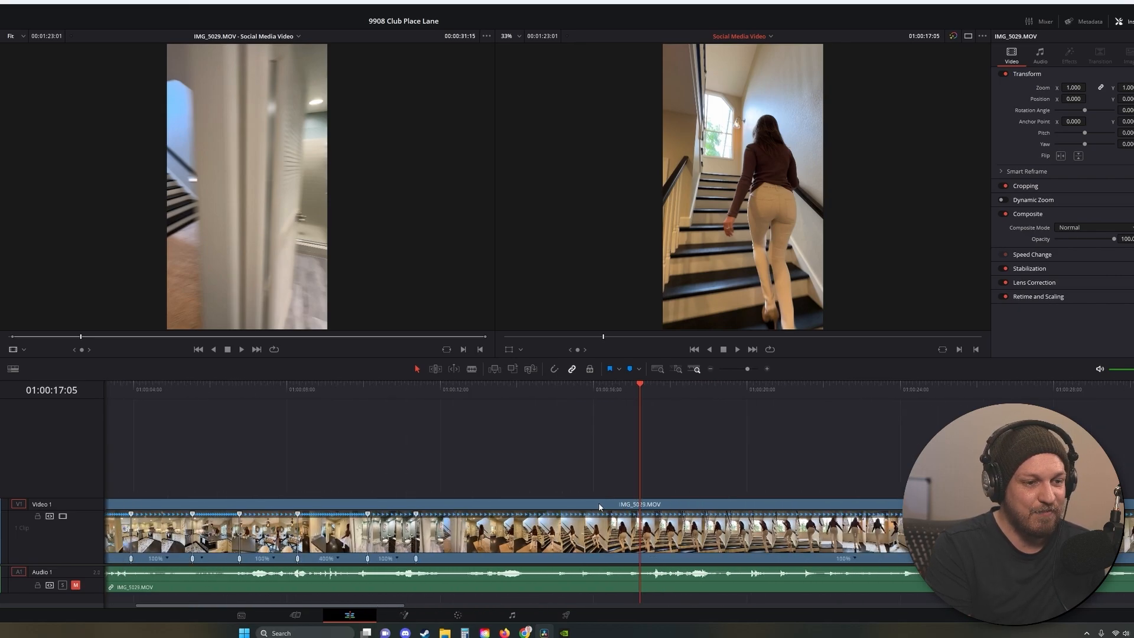
{"action": "scroll", "coordinate": [599, 506], "scroll_direction": "up", "scroll_amount": 5}
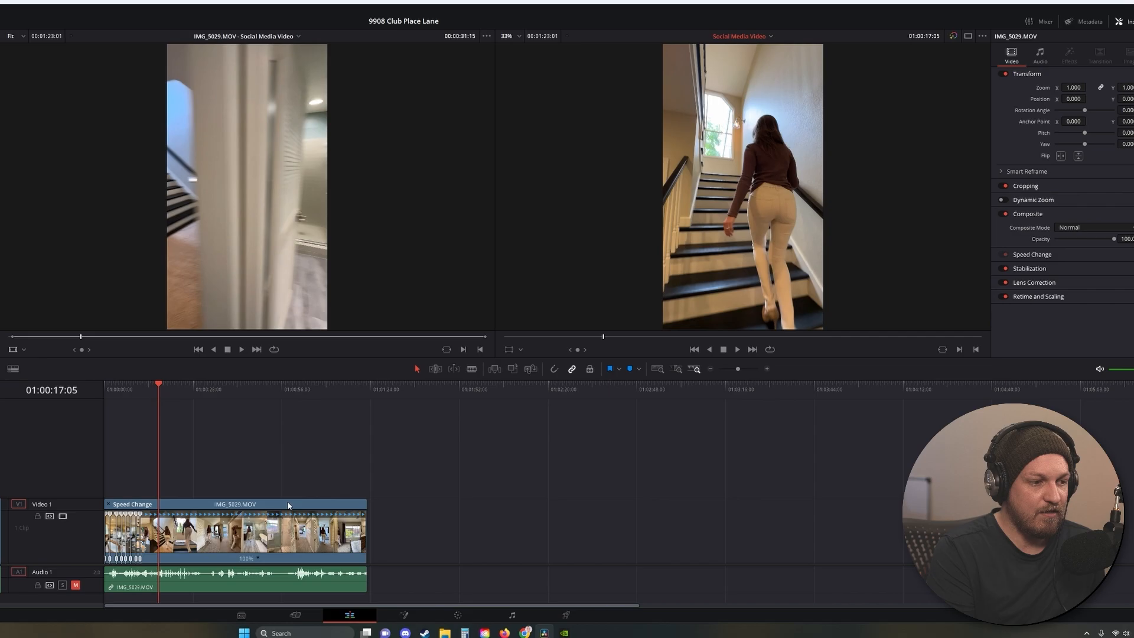
{"action": "scroll", "coordinate": [615, 532], "scroll_direction": "up", "scroll_amount": 2}
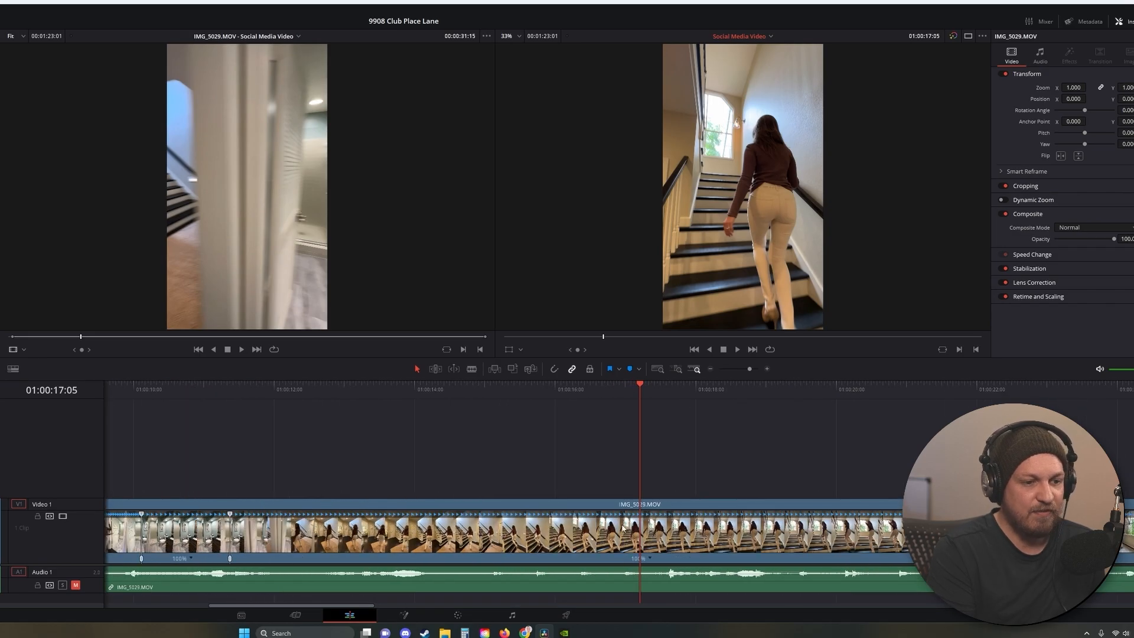
{"action": "scroll", "coordinate": [619, 531], "scroll_direction": "down", "scroll_amount": 2}
{"action": "scroll", "coordinate": [622, 529], "scroll_direction": "up", "scroll_amount": 2}
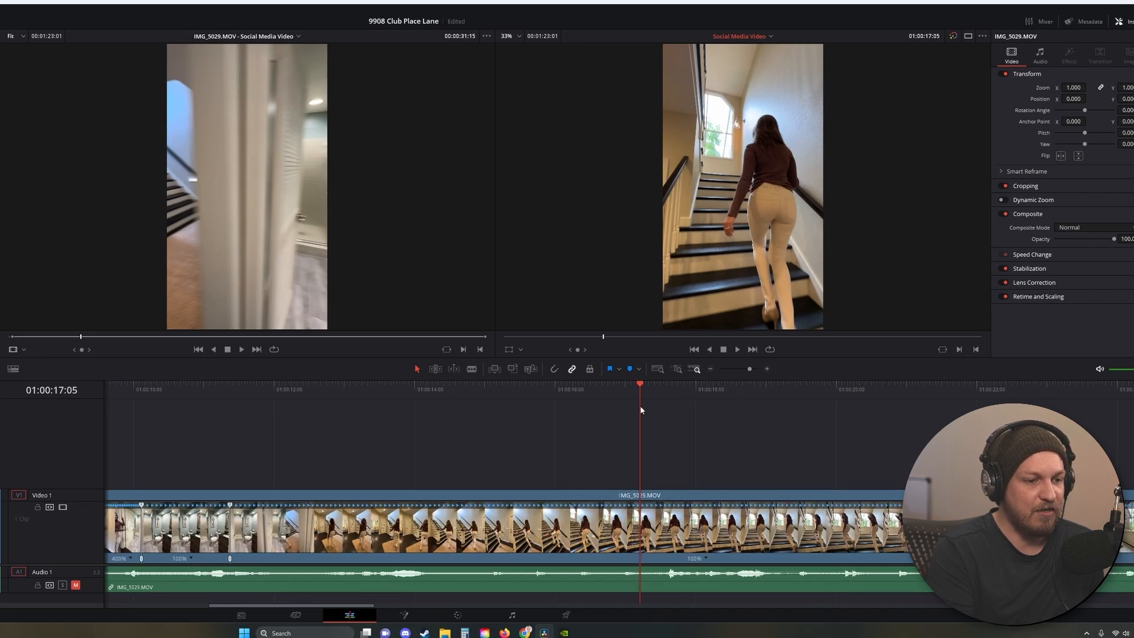
{"action": "scroll", "coordinate": [626, 523], "scroll_direction": "down", "scroll_amount": 2}
{"action": "scroll", "coordinate": [626, 524], "scroll_direction": "up", "scroll_amount": 2}
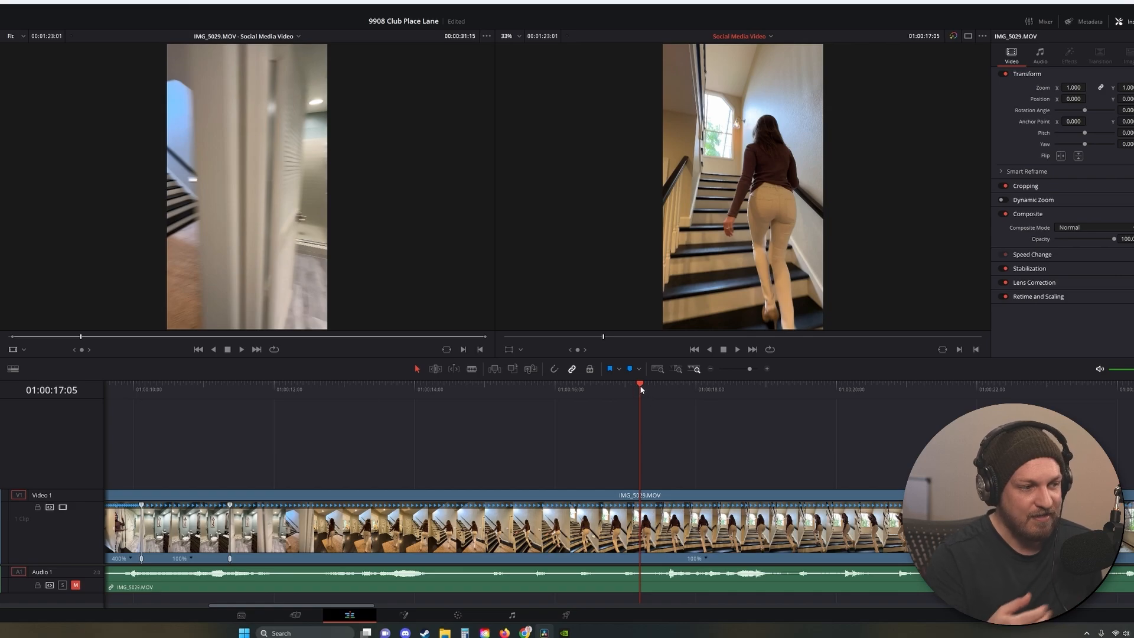
{"action": "left_click_drag", "start_coordinate": [640, 389], "coordinate": [835, 395]}
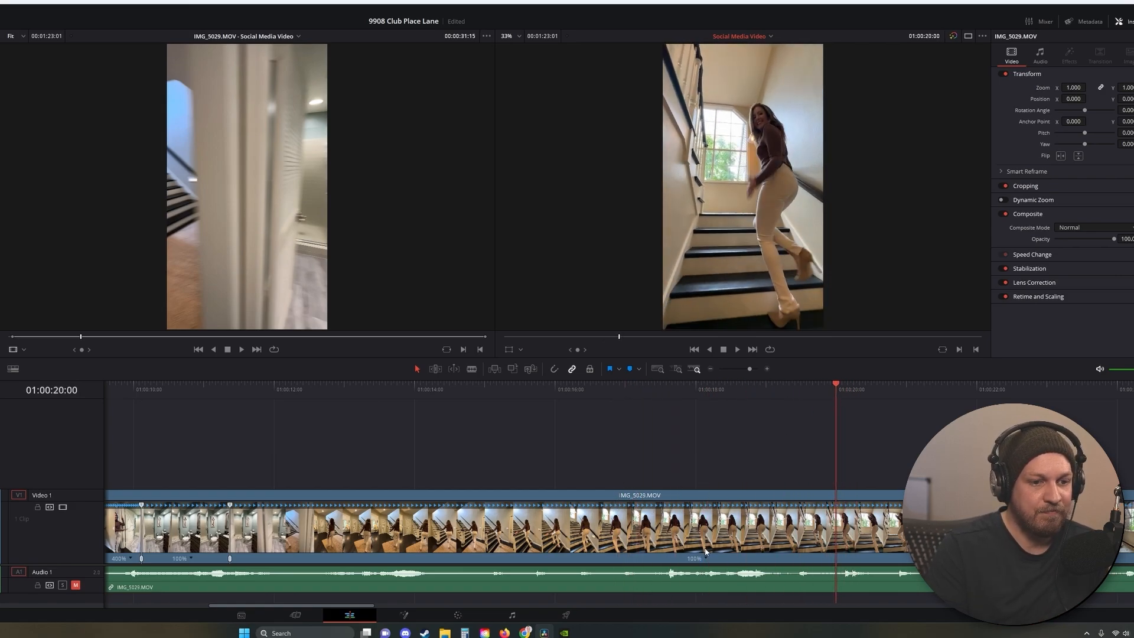
{"action": "left_click", "coordinate": [732, 547]}
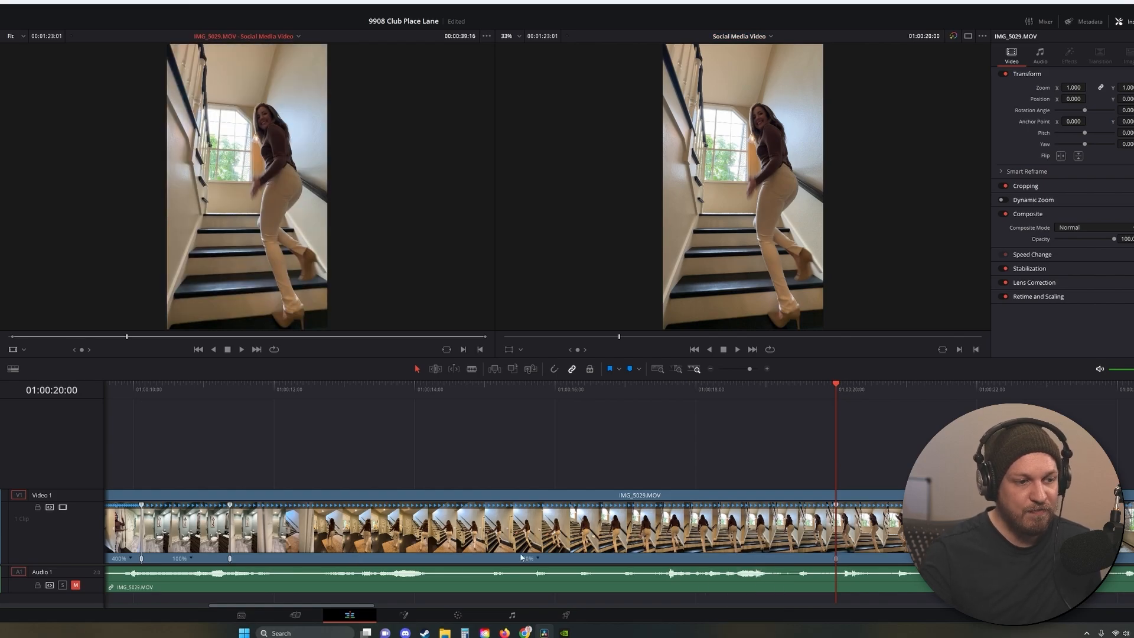
{"action": "left_click", "coordinate": [535, 559]}
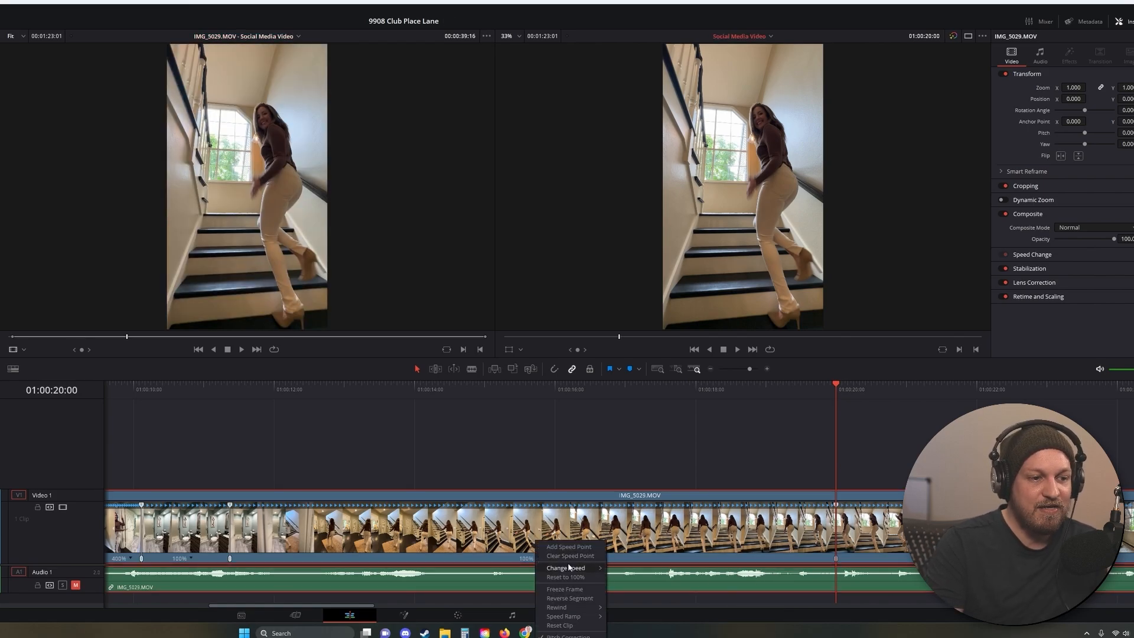
{"action": "left_click", "coordinate": [626, 628]}
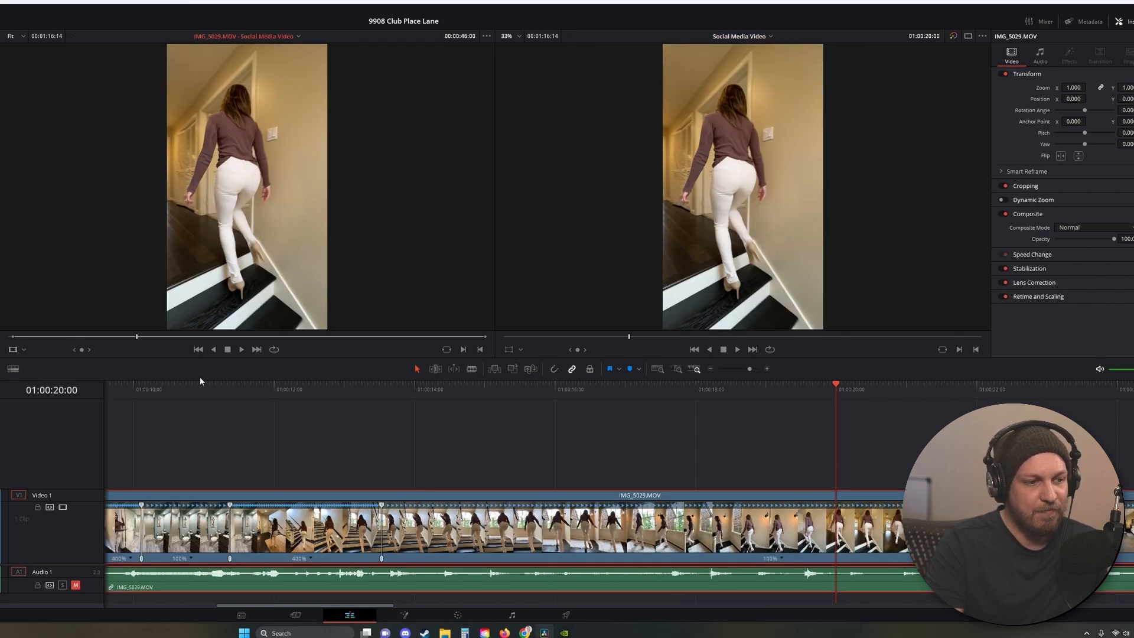
Step: Add speed points at 01:00:14:11 on the stairs and 01:00:16:23 by the landing window, and set the segment between them to 400%
{"action": "left_click", "coordinate": [175, 385]}
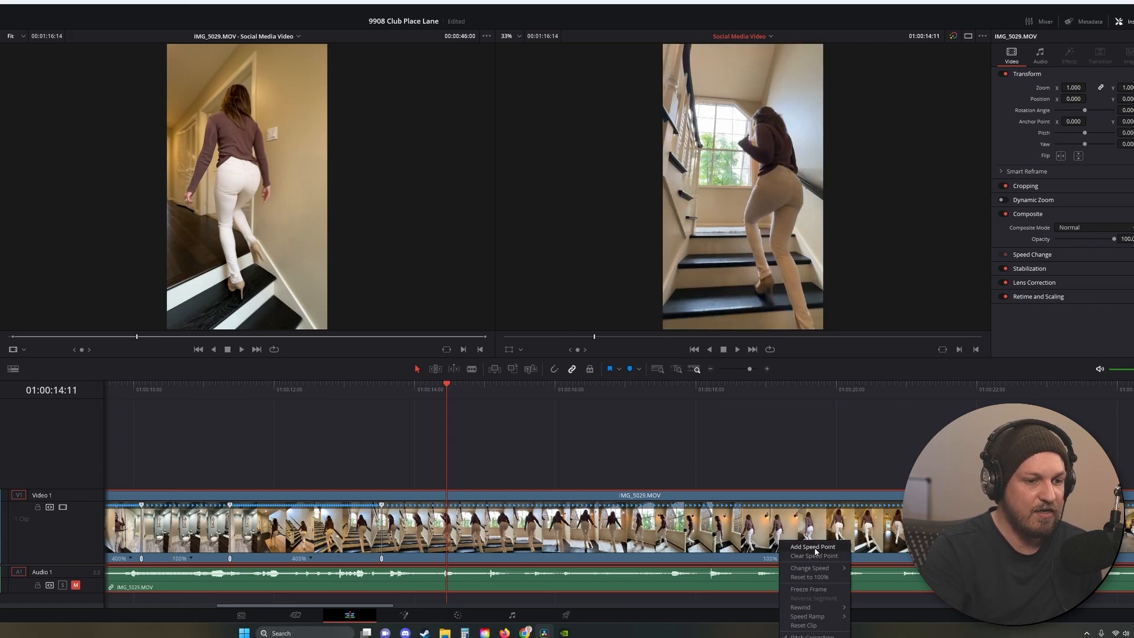
{"action": "left_click", "coordinate": [814, 547]}
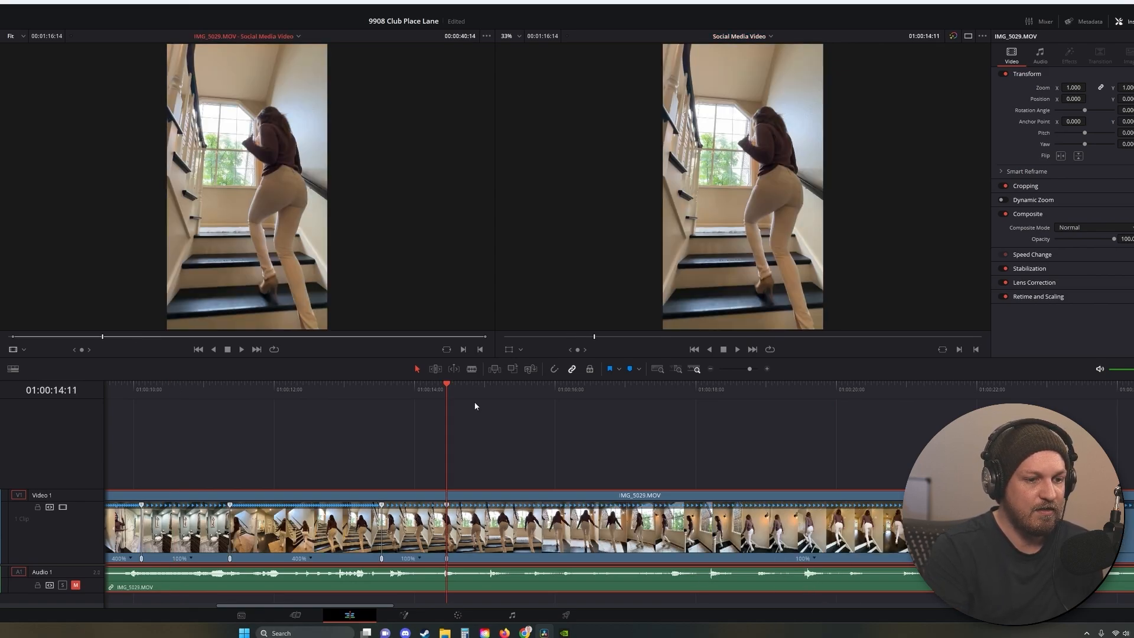
{"action": "left_click_drag", "start_coordinate": [448, 384], "coordinate": [623, 416]}
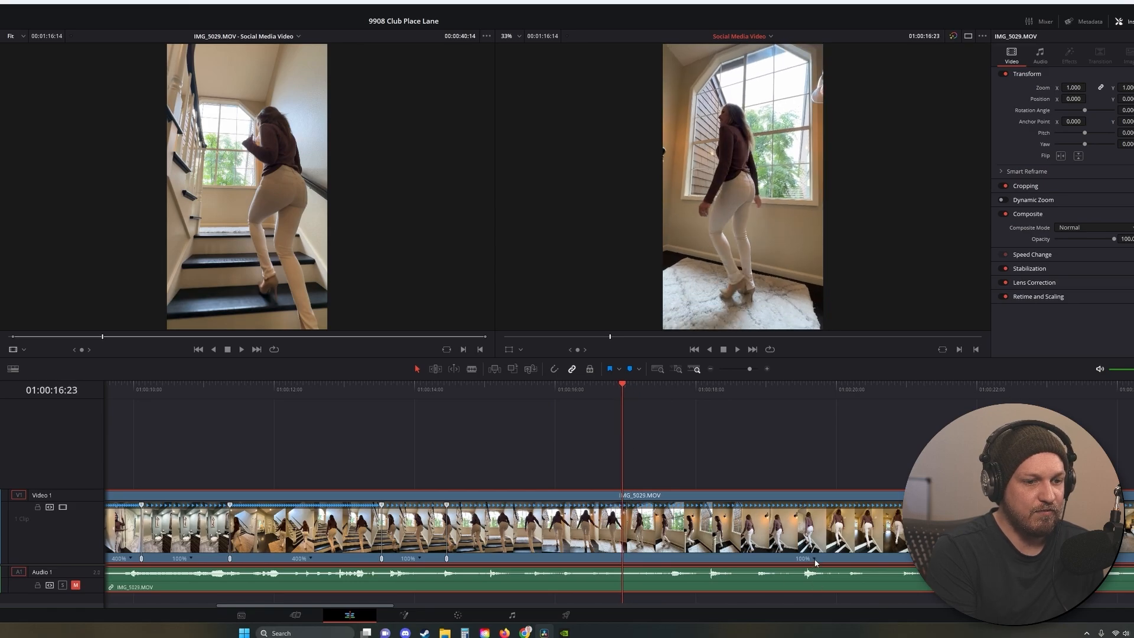
{"action": "left_click", "coordinate": [844, 548]}
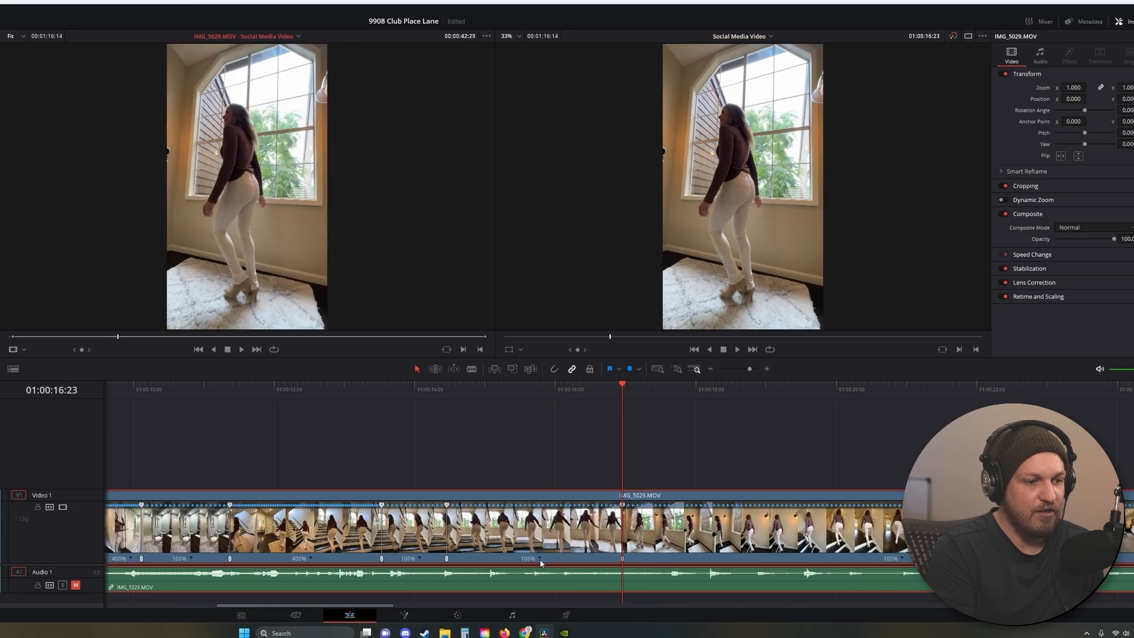
{"action": "left_click", "coordinate": [626, 628]}
Step: Play the footage from 01:00:14:02 and add a speed point at 01:00:15:16 in the landing shot
{"action": "left_click", "coordinate": [420, 390]}
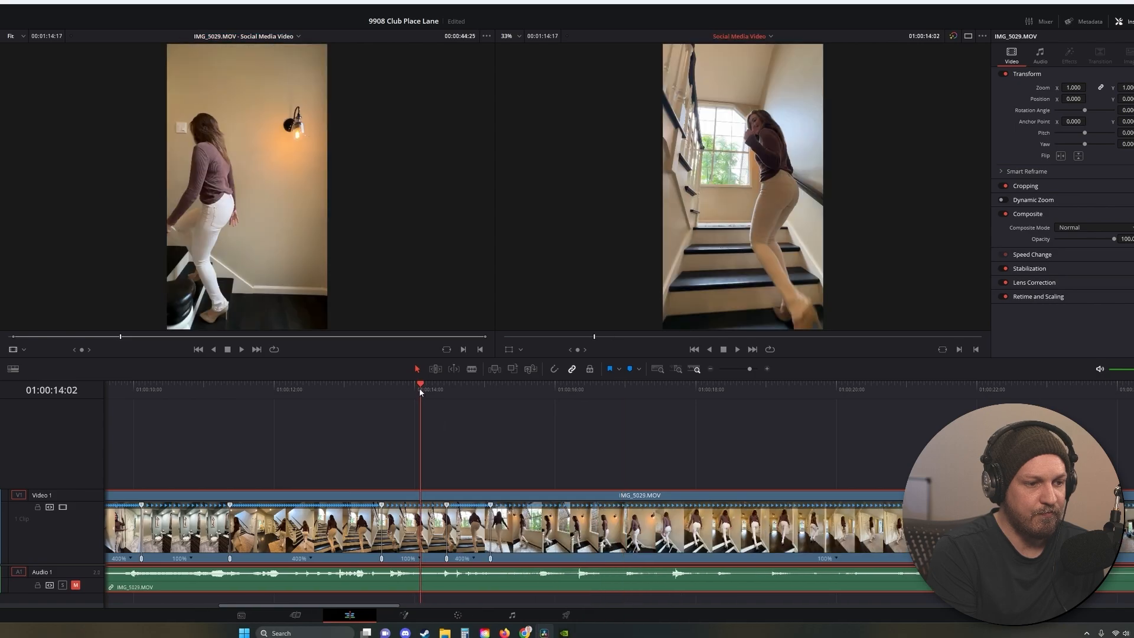
{"action": "key", "text": "space"}
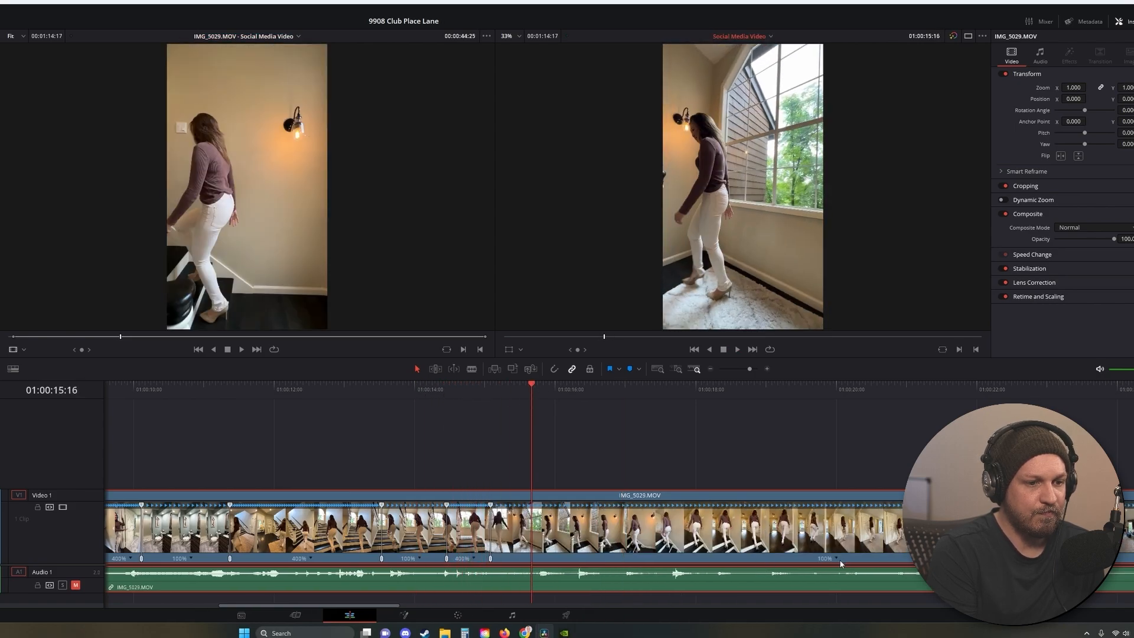
{"action": "left_click", "coordinate": [841, 563]}
{"action": "left_click", "coordinate": [862, 547]}
Step: Add a speed point at 01:00:22:18 in the bedroom shot and set the segment before it to 400%
{"action": "left_click_drag", "start_coordinate": [535, 404], "coordinate": [1029, 427]}
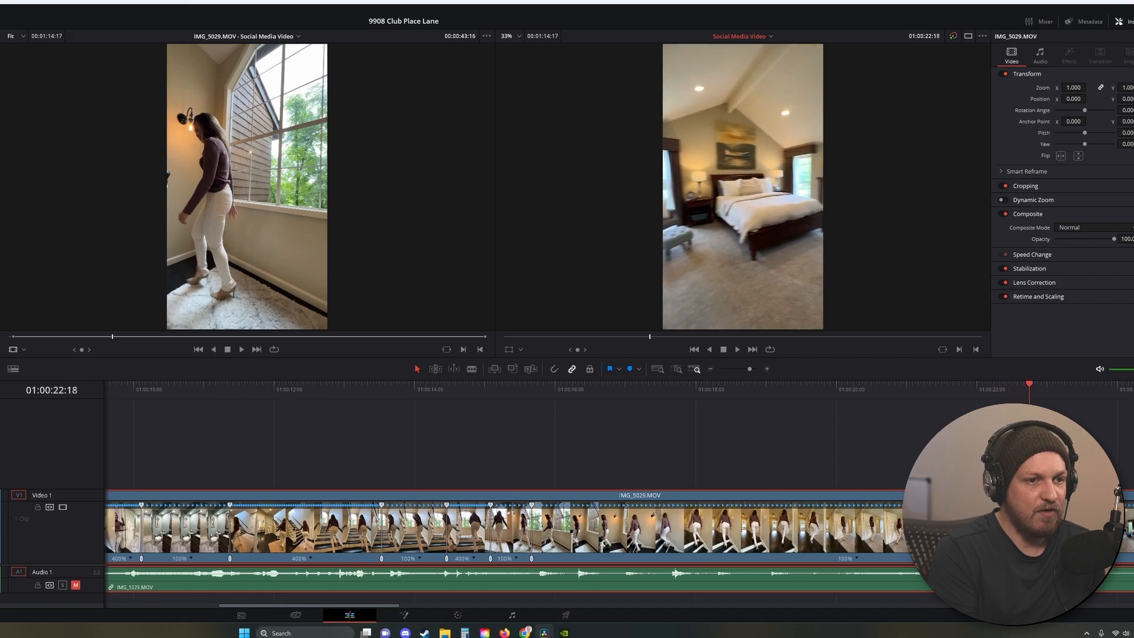
{"action": "left_click", "coordinate": [885, 548]}
{"action": "left_click", "coordinate": [798, 558]}
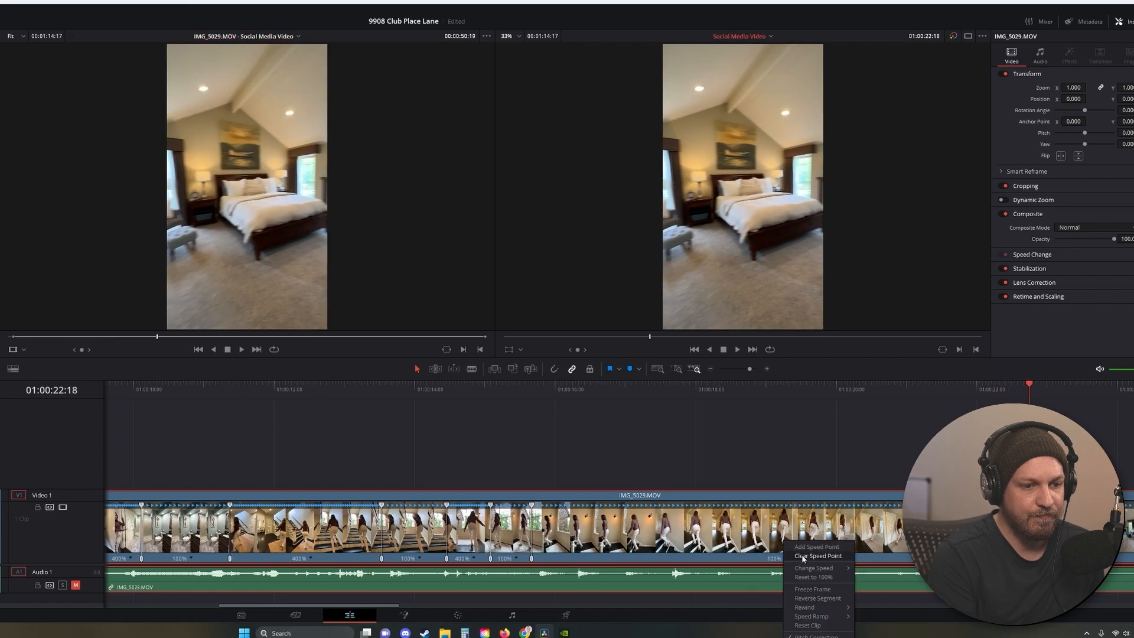
{"action": "left_click", "coordinate": [863, 629]}
Step: Add speed points at the end of the bedroom shot and at 01:00:24:16 in the closet, and set the segment between them to 400%
{"action": "left_click", "coordinate": [511, 389]}
{"action": "key", "text": "space"}
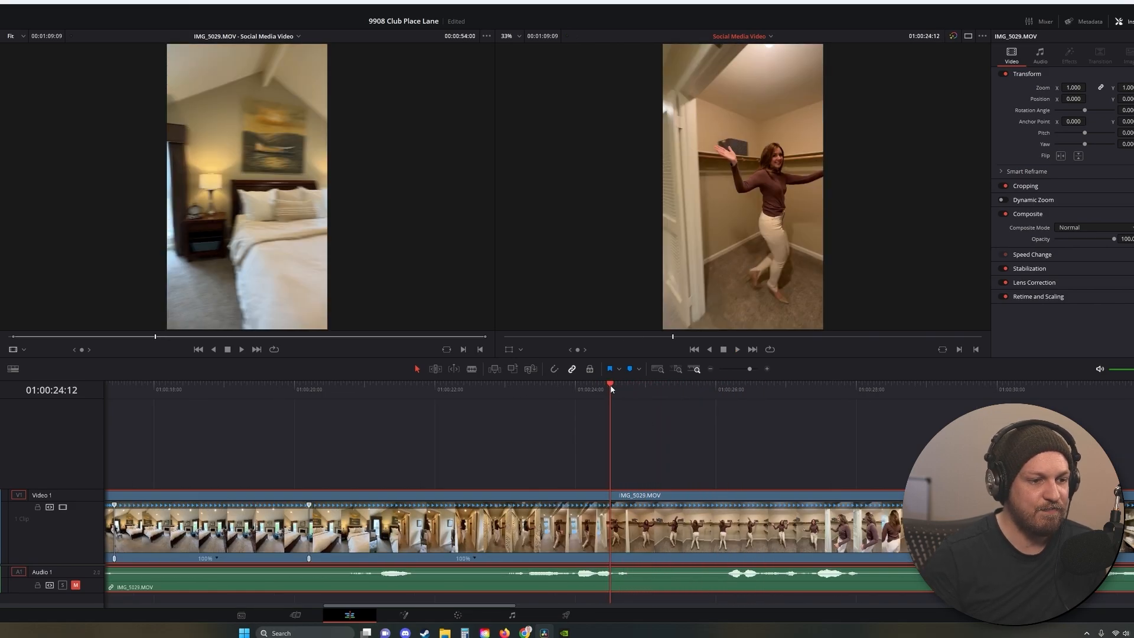
{"action": "left_click_drag", "start_coordinate": [611, 389], "coordinate": [625, 390]}
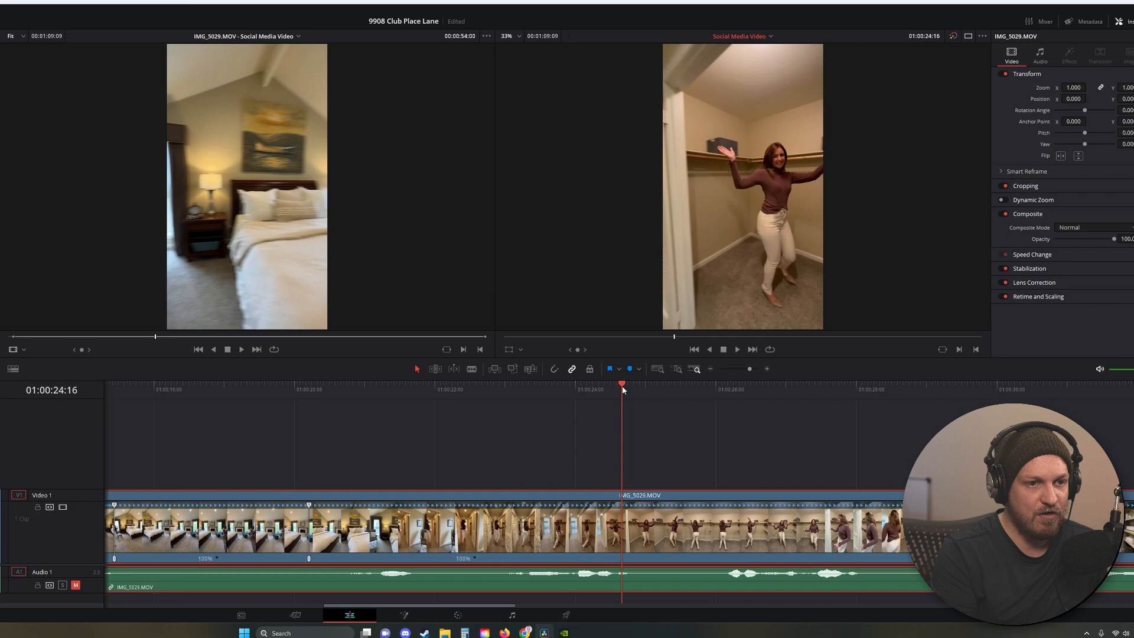
{"action": "left_click", "coordinate": [476, 558]}
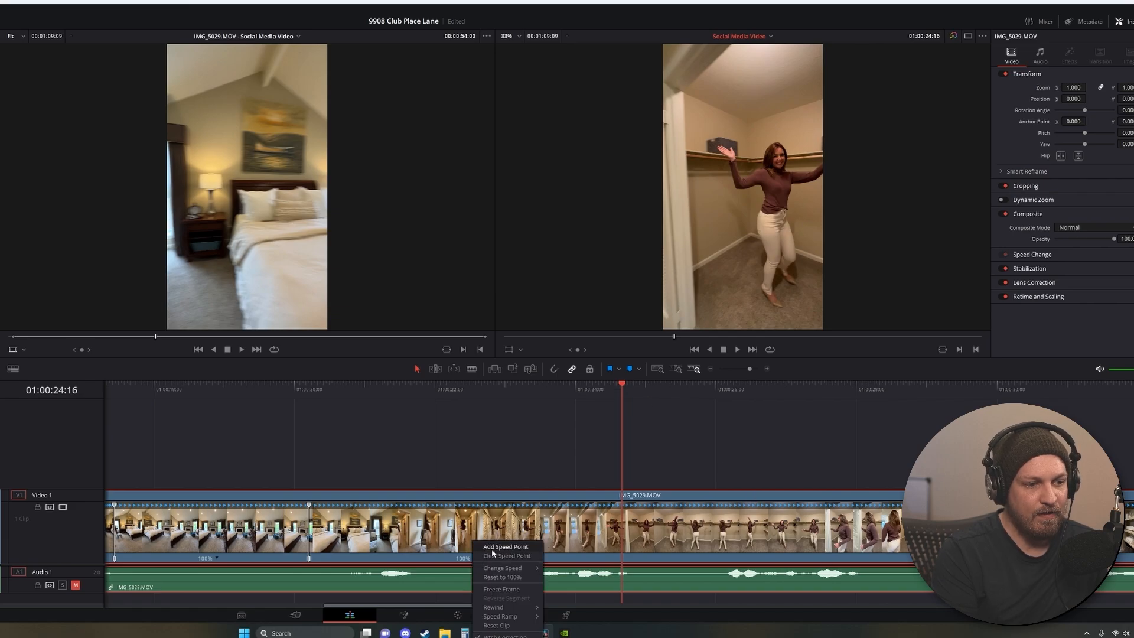
{"action": "left_click", "coordinate": [491, 547]}
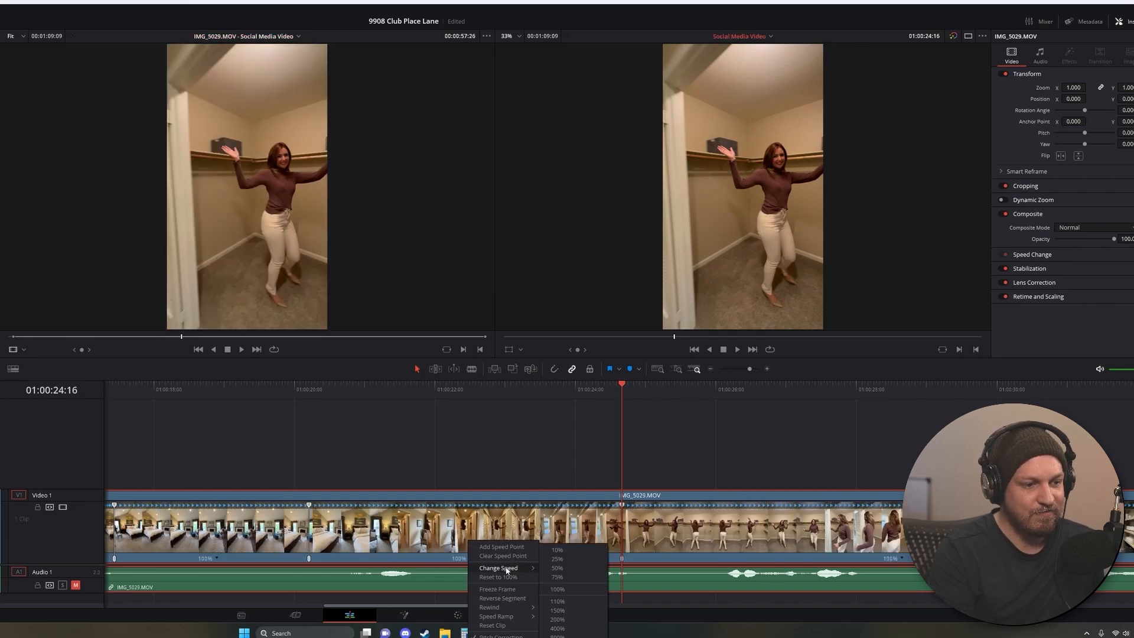
{"action": "left_click", "coordinate": [558, 628]}
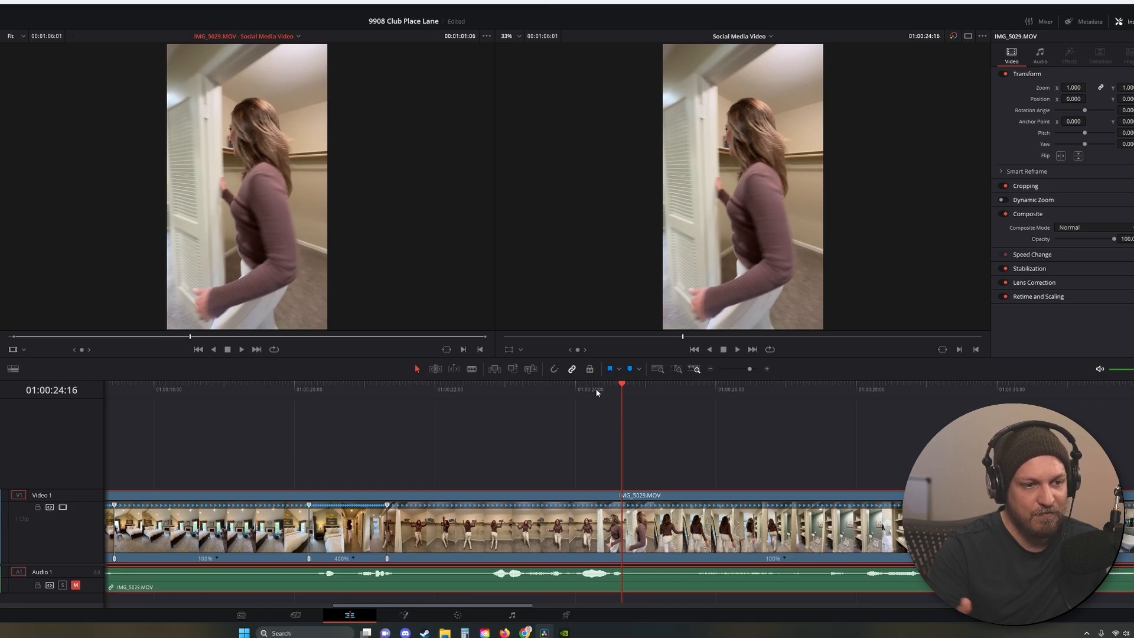
Step: Play the closet entrance, add a speed point at 01:00:23:17, and set the closet segment before it to 200%
{"action": "left_click", "coordinate": [303, 398]}
{"action": "key", "text": "space"}
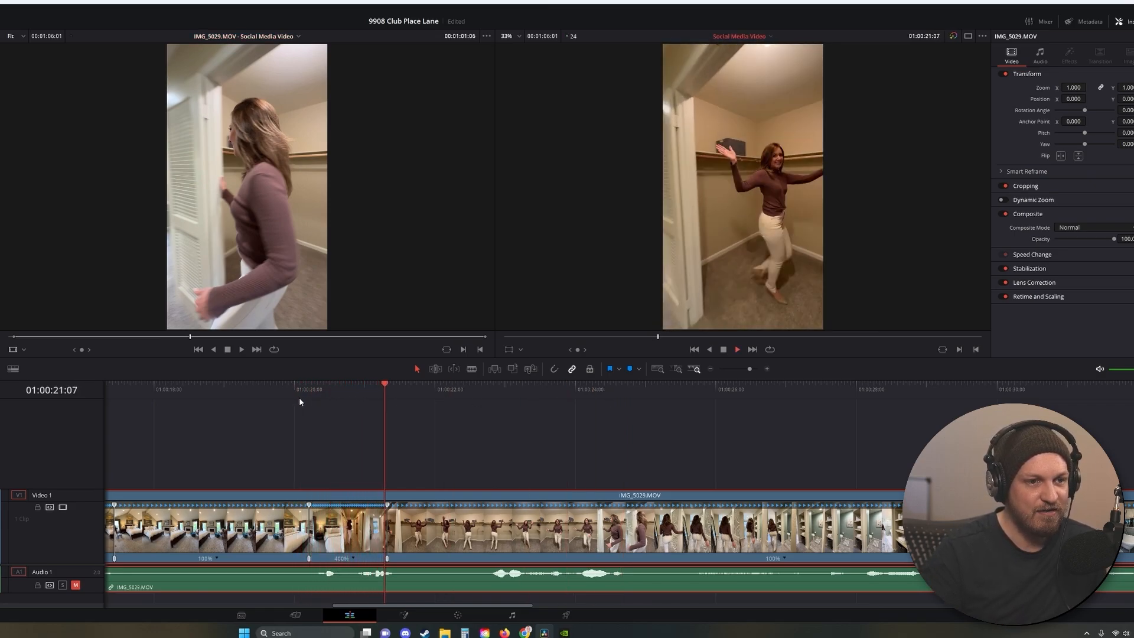
{"action": "key", "text": "space"}
{"action": "left_click_drag", "start_coordinate": [437, 388], "coordinate": [555, 385]}
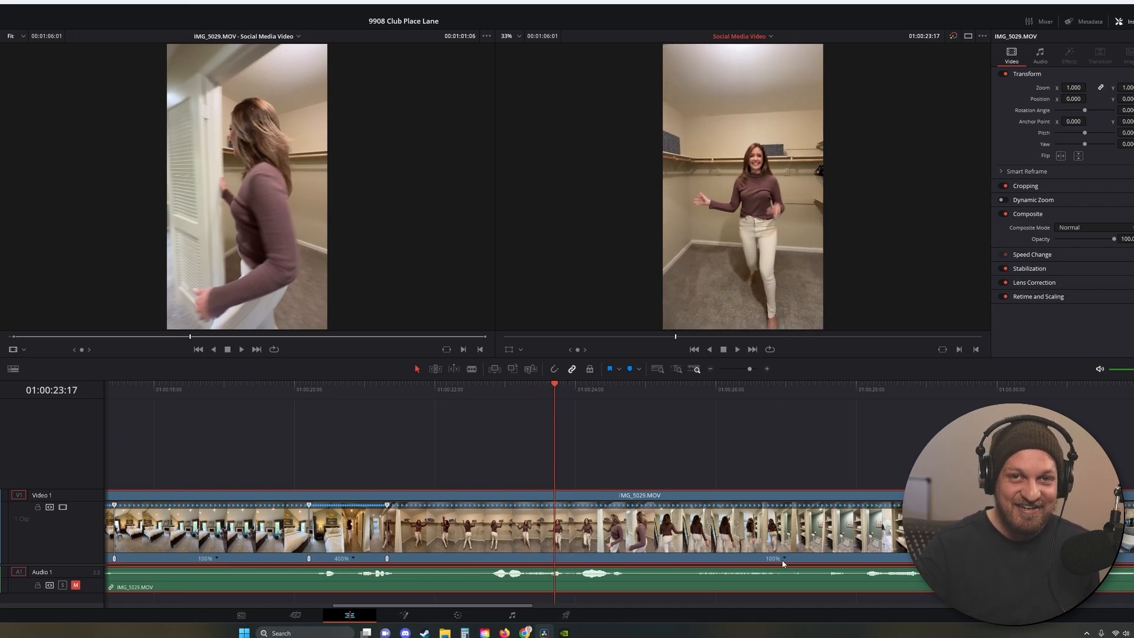
{"action": "left_click", "coordinate": [805, 546]}
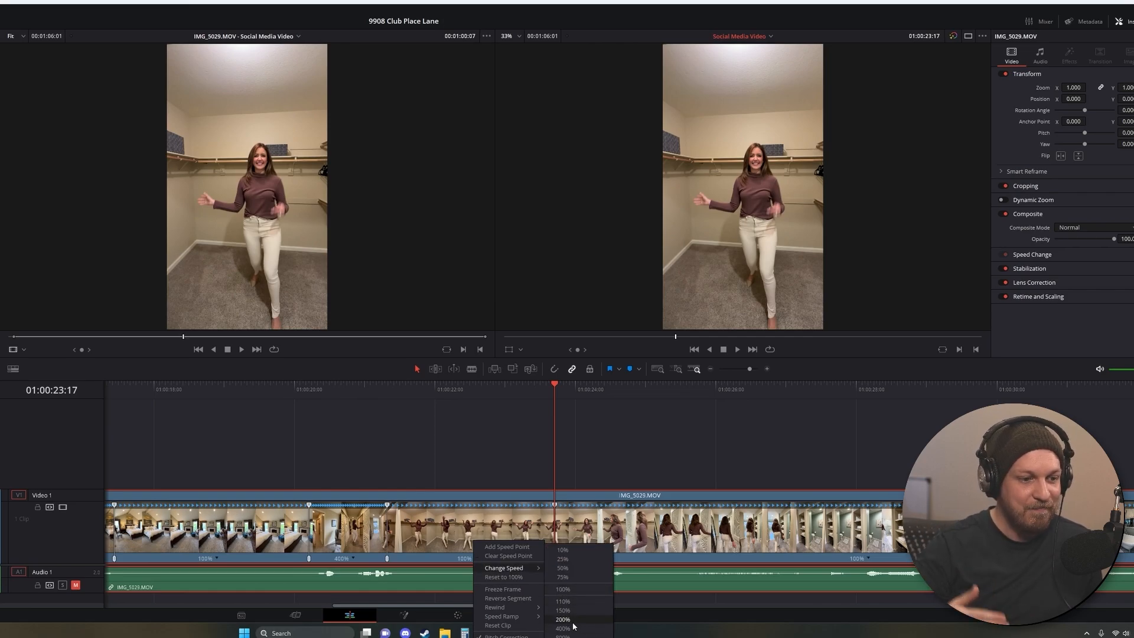
{"action": "left_click", "coordinate": [562, 619]}
Step: Play the retimed closet shot, add a speed point at 01:00:25:16 in the hallway, and set the segment before it to 400%
{"action": "left_click", "coordinate": [396, 385]}
{"action": "key", "text": "space"}
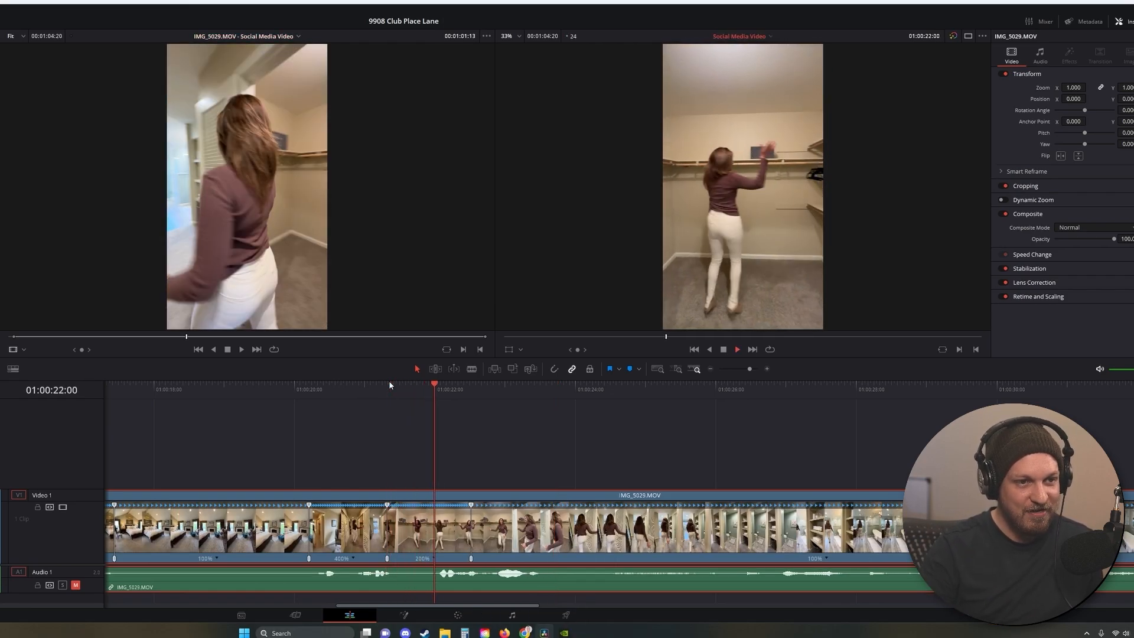
{"action": "key", "text": "space"}
{"action": "left_click_drag", "start_coordinate": [498, 382], "coordinate": [691, 390]}
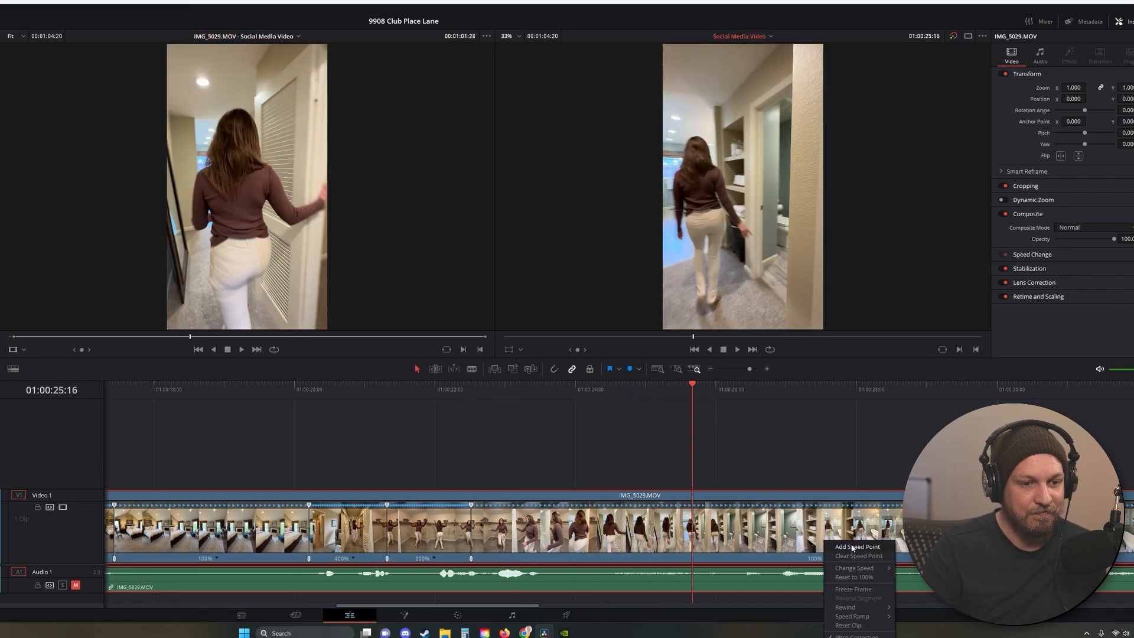
{"action": "left_click", "coordinate": [852, 547]}
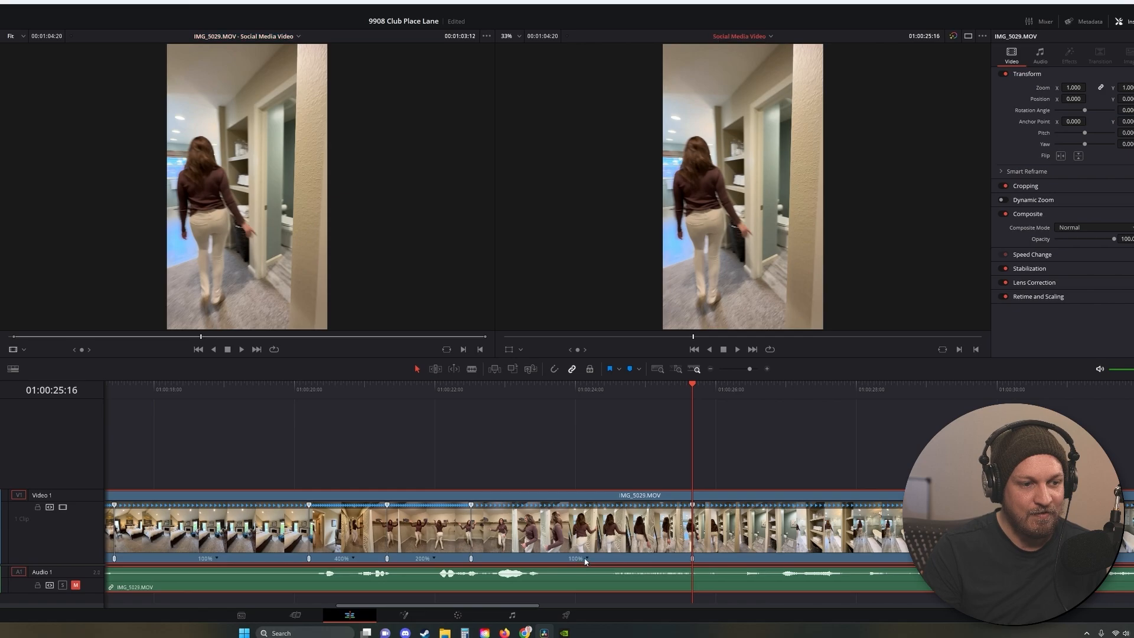
{"action": "left_click", "coordinate": [685, 629]}
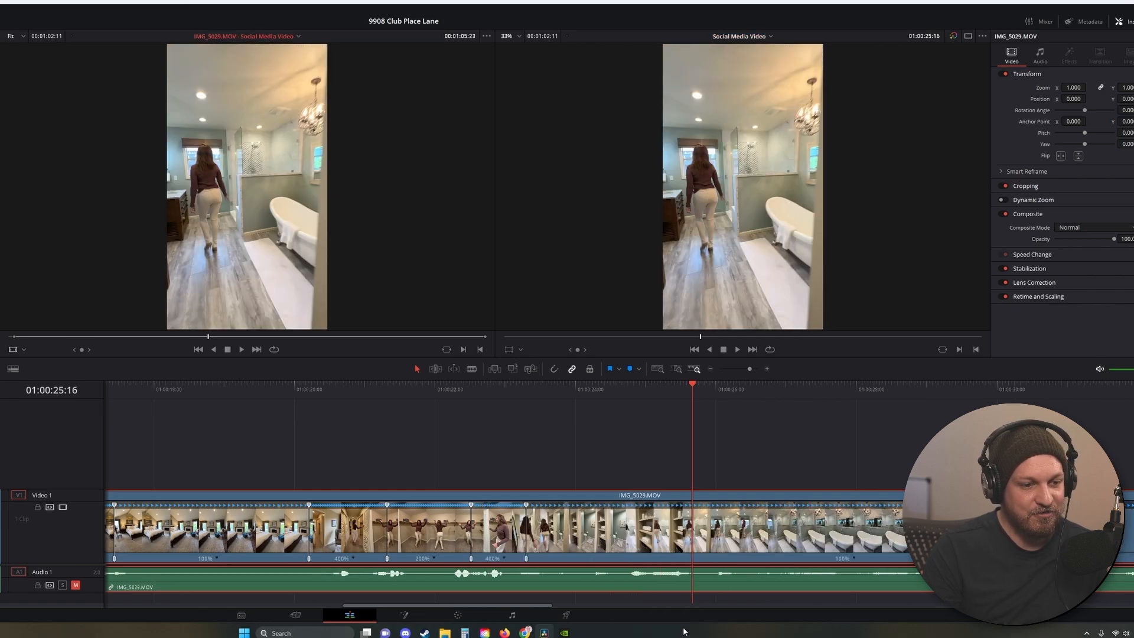
Step: Play the hallway transition and add a speed point at 01:00:24:02 on the toilet room shot
{"action": "left_click", "coordinate": [444, 385]}
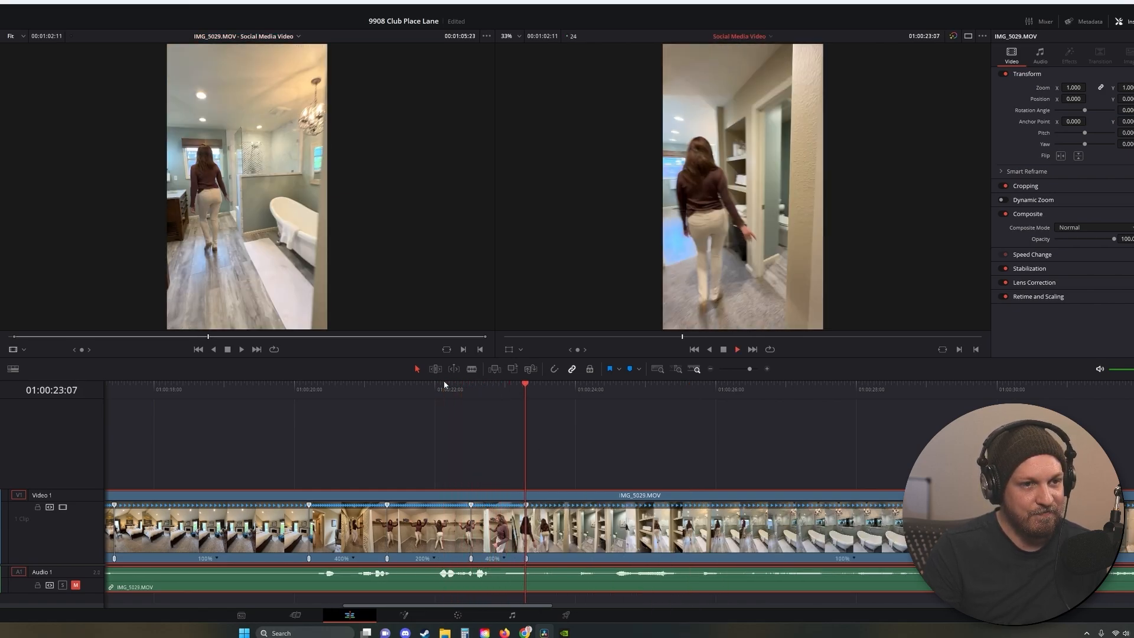
{"action": "key", "text": "space"}
{"action": "left_click", "coordinate": [850, 558]}
{"action": "left_click", "coordinate": [881, 547]}
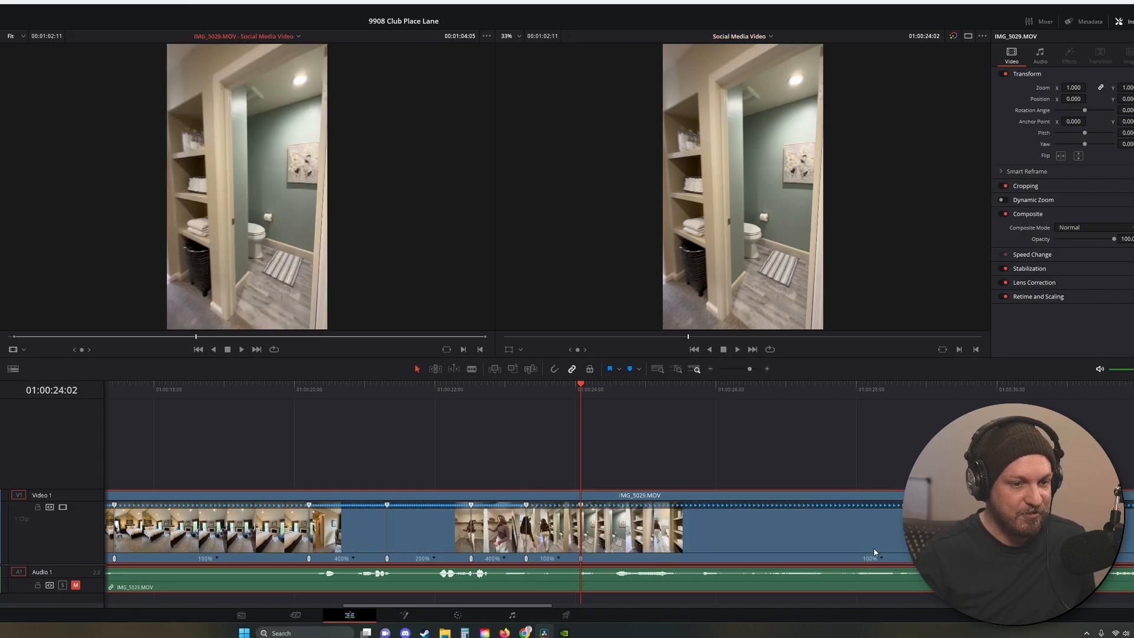
Step: Add a speed point on the bathtub shot and set the segment between the toilet room and the bathtub to 400%
{"action": "left_click_drag", "start_coordinate": [587, 393], "coordinate": [568, 407]}
{"action": "key", "text": "space"}
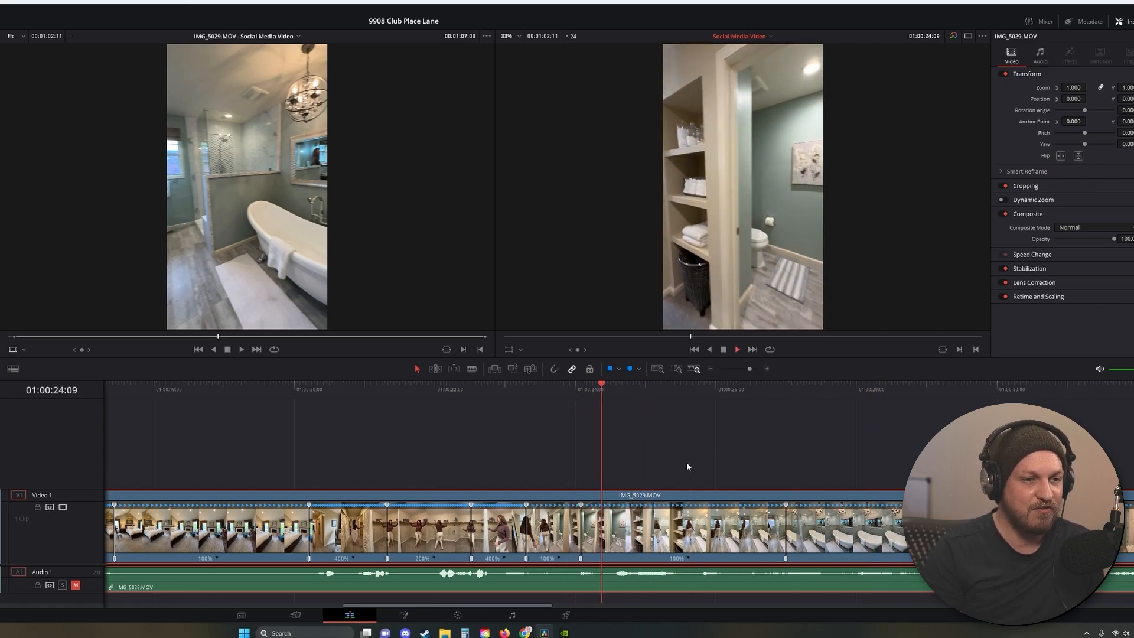
{"action": "key", "text": "space"}
{"action": "left_click", "coordinate": [689, 557]}
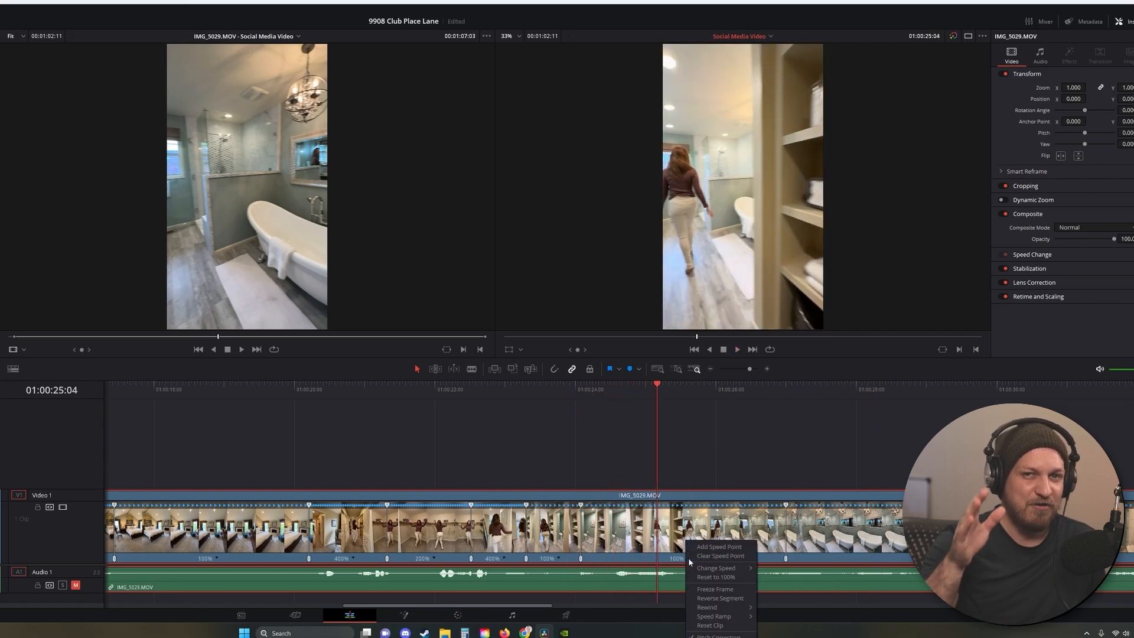
{"action": "mouse_move", "coordinate": [710, 568]}
{"action": "left_click", "coordinate": [775, 628]}
Step: Add speed points at 01:00:26:12 on the bathtub and at 01:00:30:17 on the shower, and set the segment between them to 400%
{"action": "left_click_drag", "start_coordinate": [626, 387], "coordinate": [563, 385]}
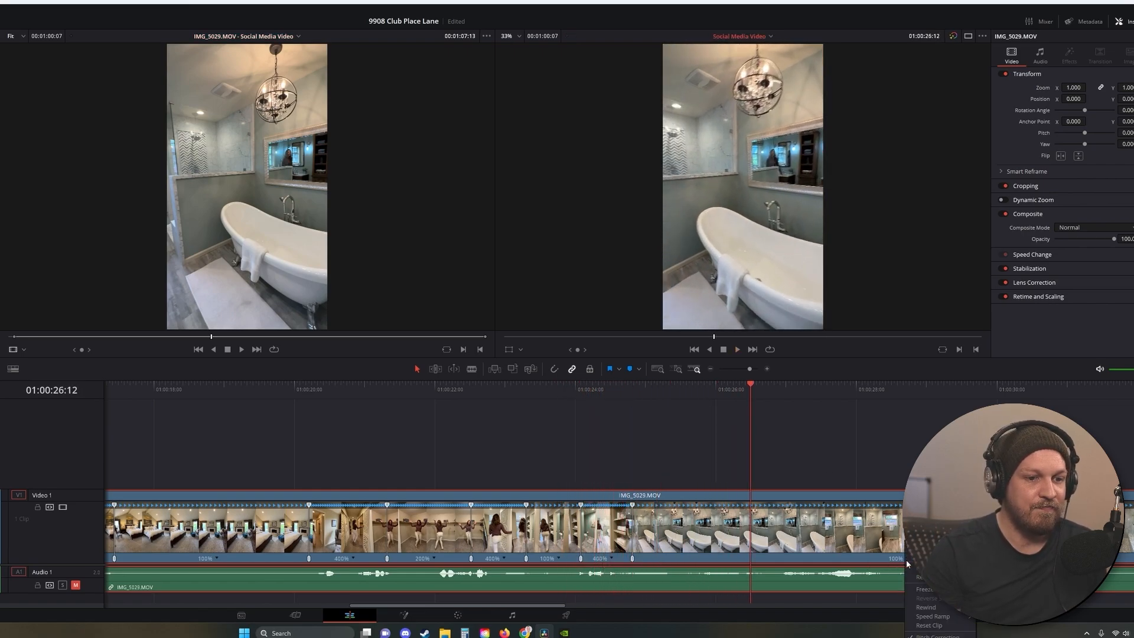
{"action": "left_click", "coordinate": [939, 568]}
{"action": "left_click_drag", "start_coordinate": [753, 390], "coordinate": [1046, 387]}
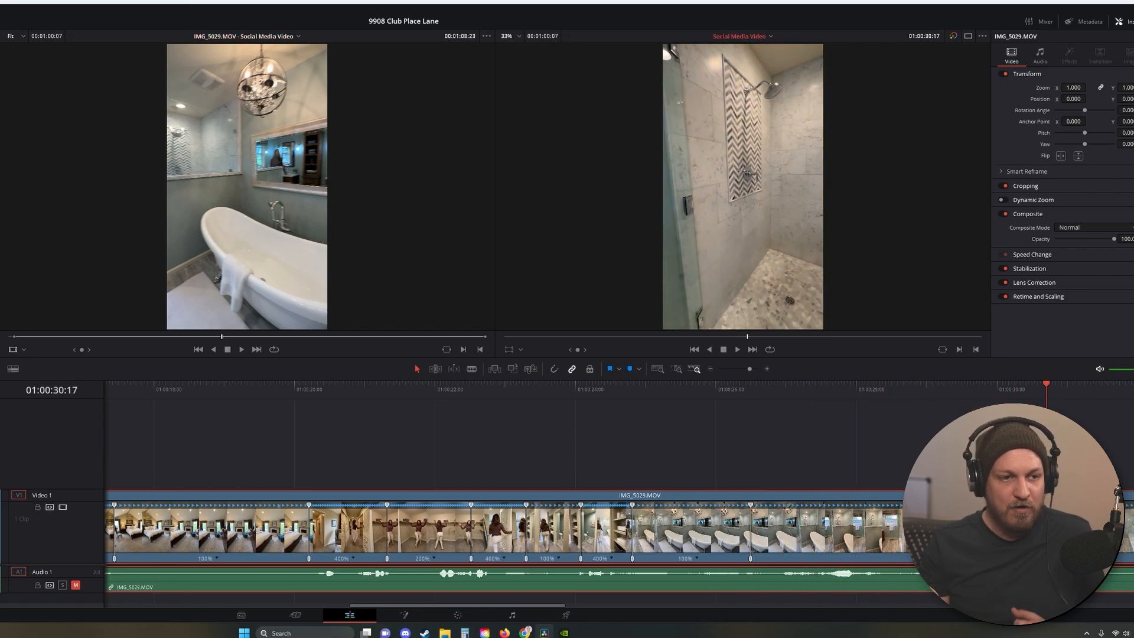
{"action": "double_click", "coordinate": [906, 549]}
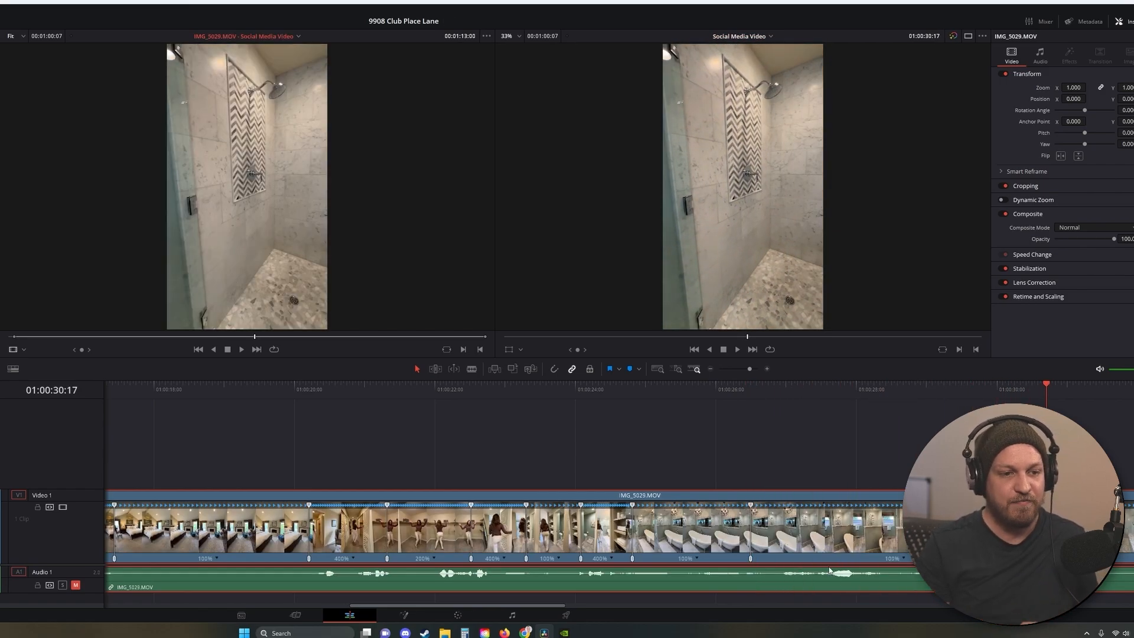
{"action": "left_click", "coordinate": [903, 558]}
{"action": "left_click", "coordinate": [996, 629]}
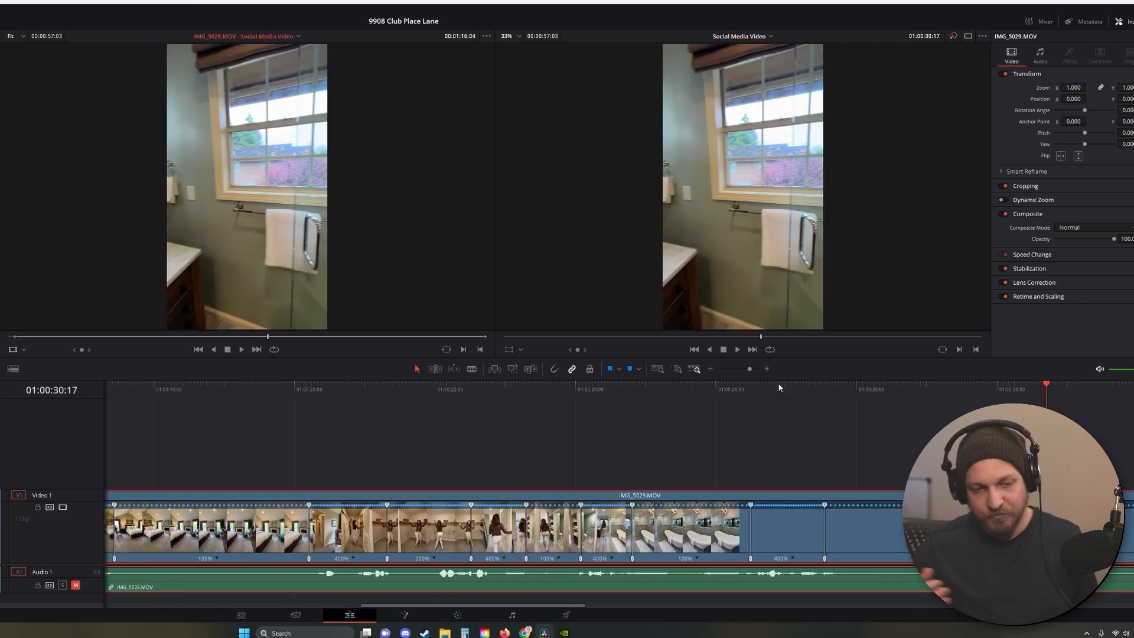
Step: Play the retimed transition from the bathtub and add a speed point at 01:00:28:23 on the shower shot
{"action": "left_click", "coordinate": [698, 388]}
{"action": "key", "text": "space"}
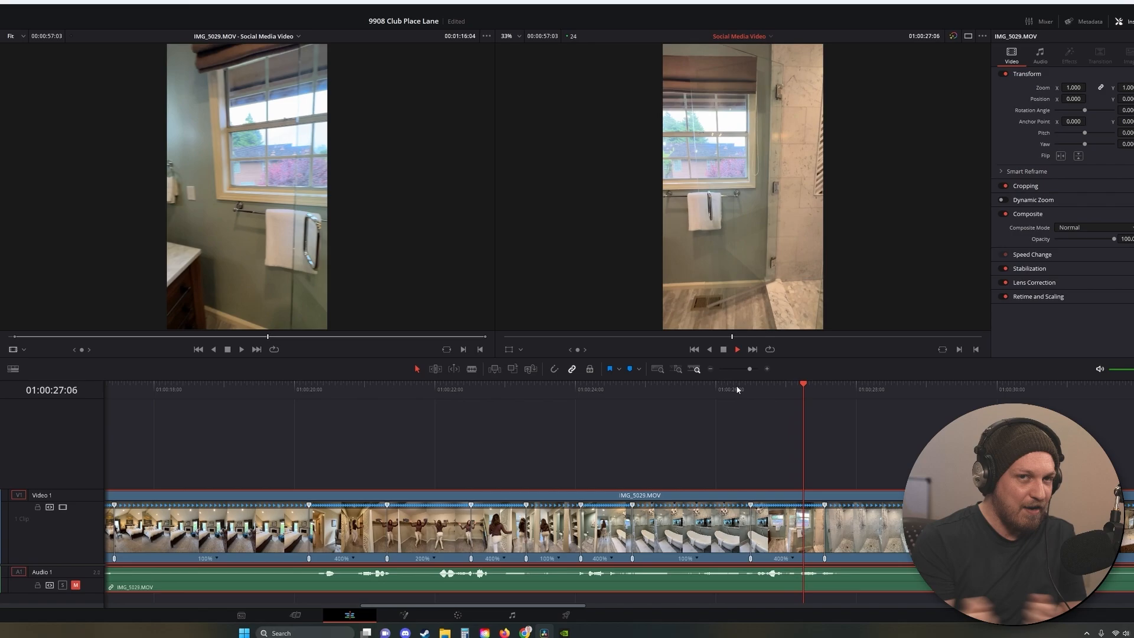
{"action": "key", "text": "space"}
{"action": "key", "text": "space"}
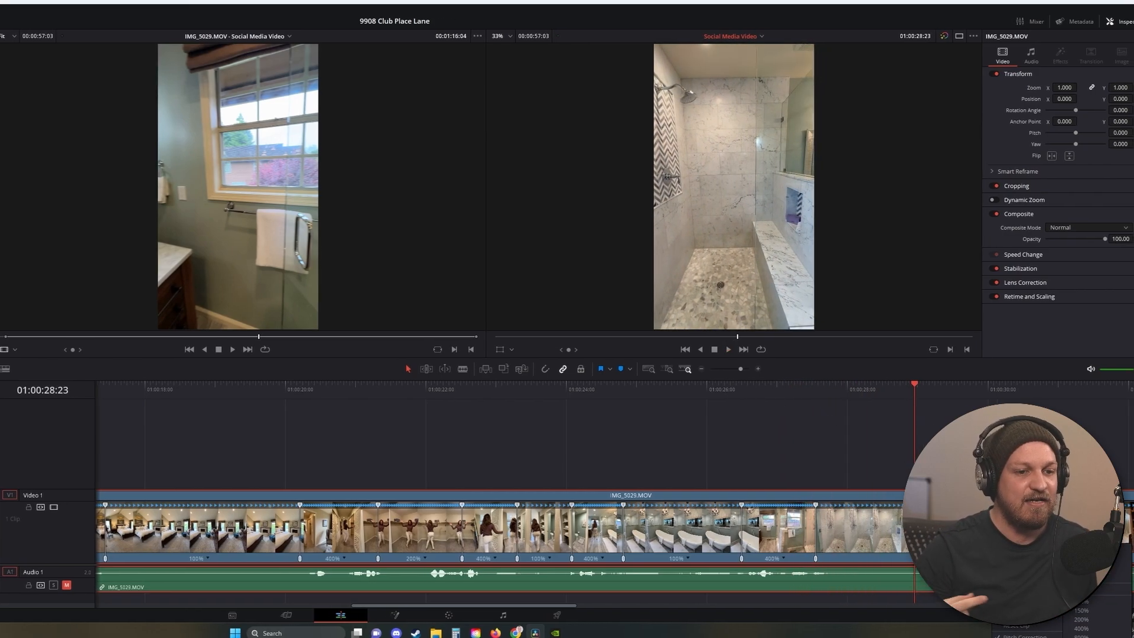
Step: Play the shower shot, add a speed point at 01:00:31:02 on the sink vanity, and set the segment before it to 400%
{"action": "left_click_drag", "start_coordinate": [922, 384], "coordinate": [828, 384]}
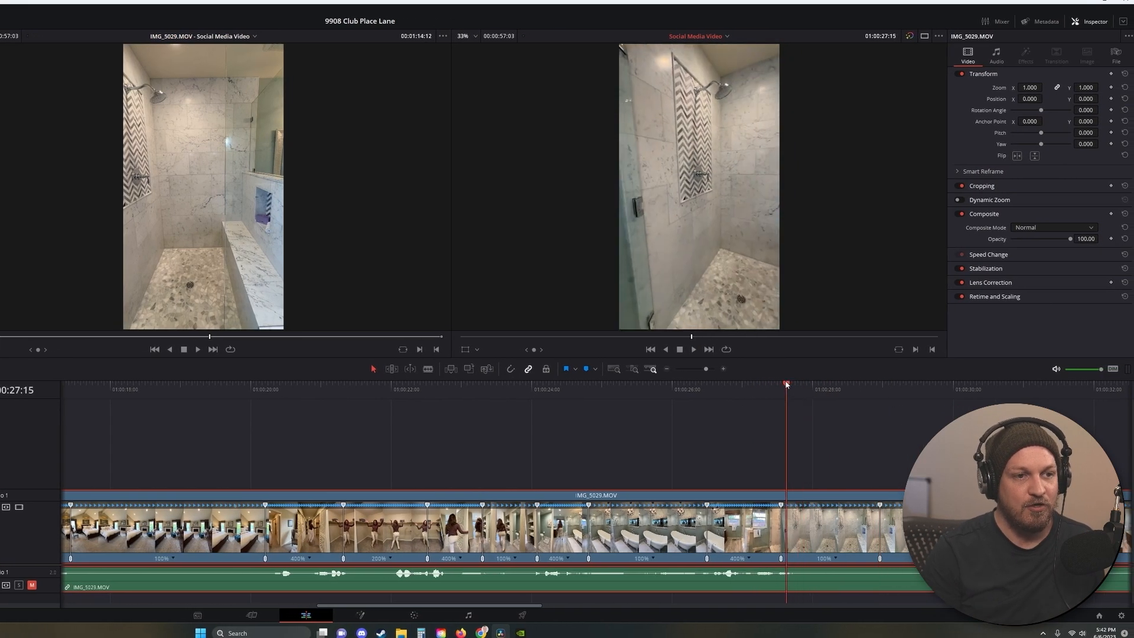
{"action": "key", "text": "space"}
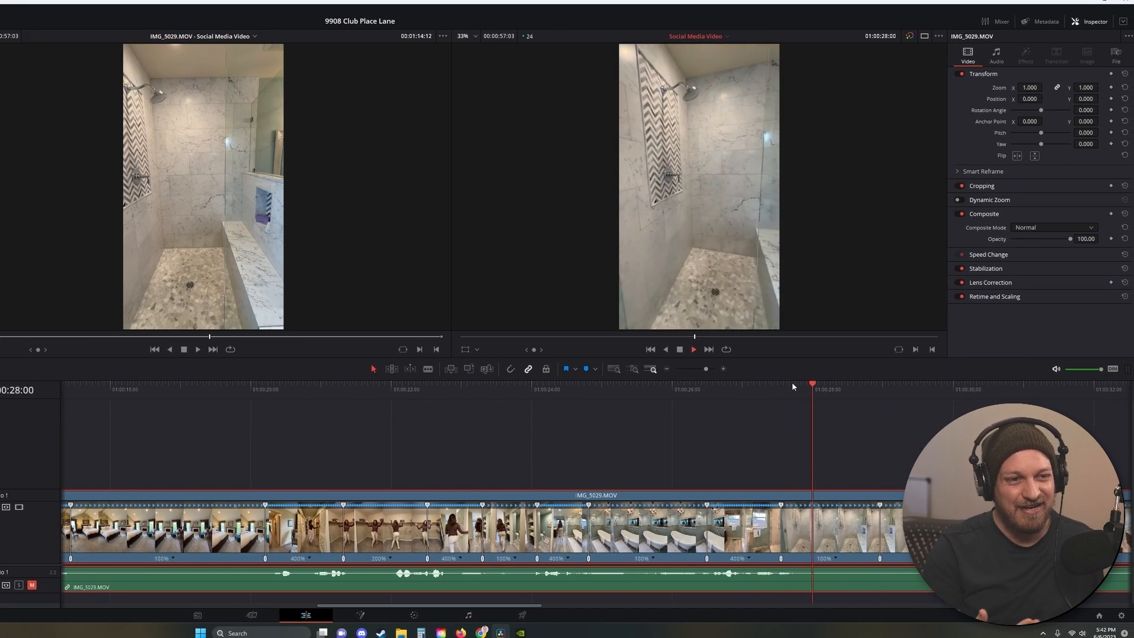
{"action": "key", "text": "space"}
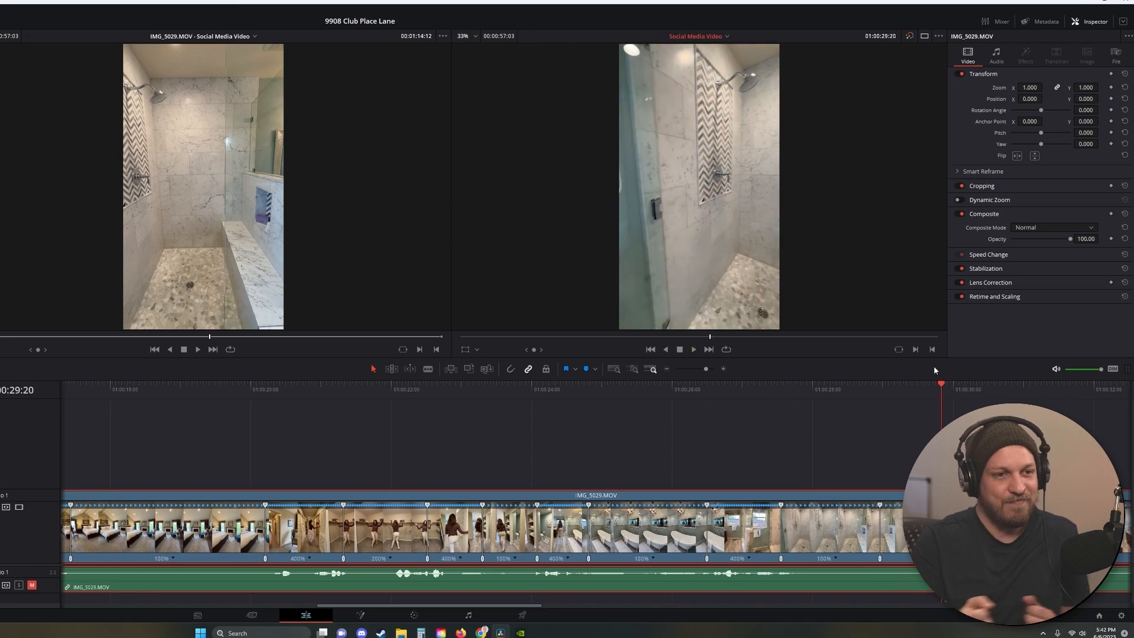
{"action": "left_click_drag", "start_coordinate": [936, 383], "coordinate": [1029, 389]}
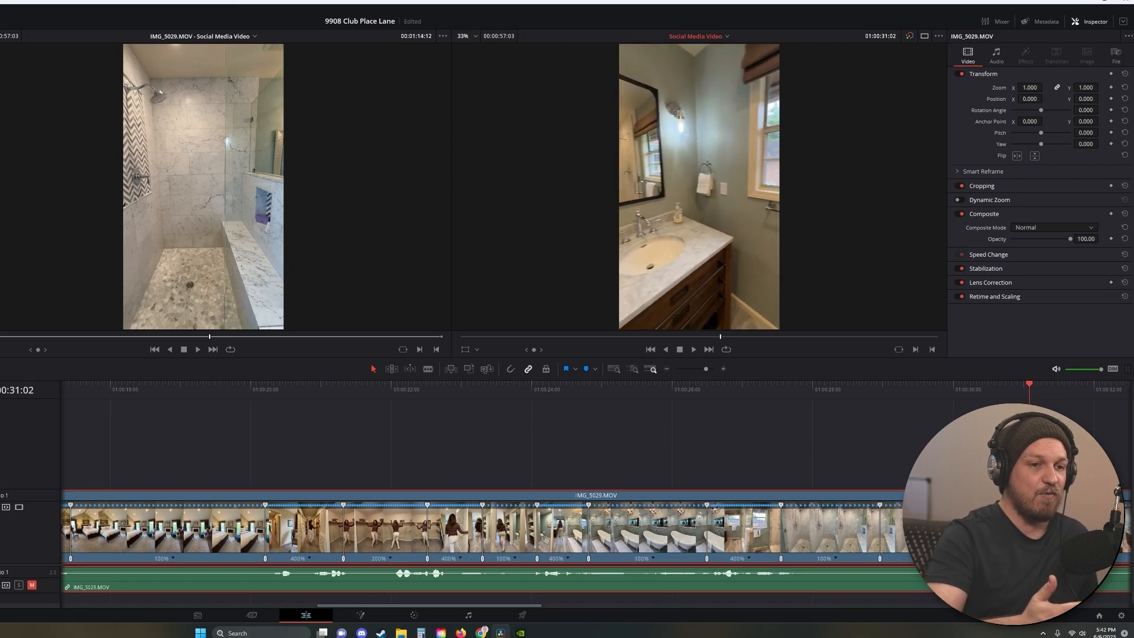
{"action": "key", "text": "f"}
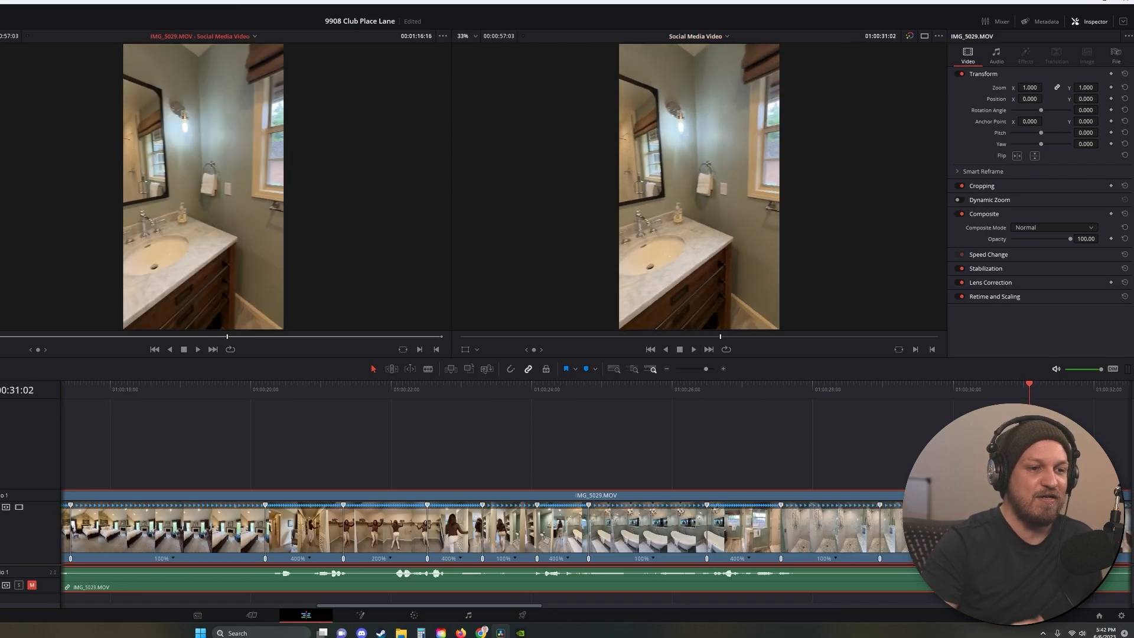
{"action": "left_click", "coordinate": [958, 558]}
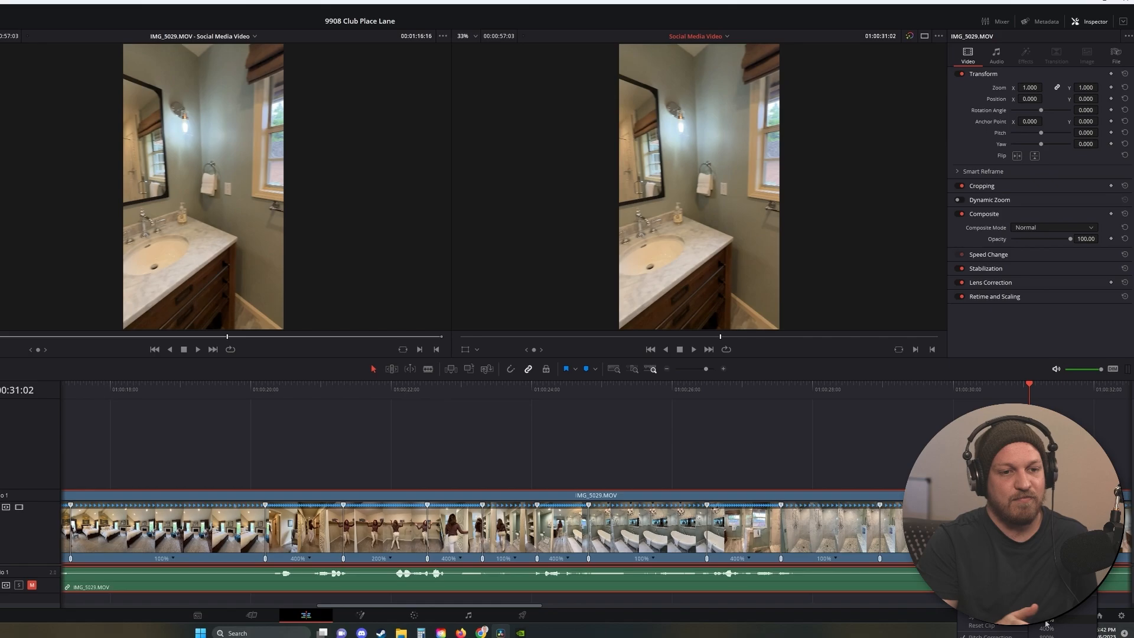
{"action": "left_click", "coordinate": [1046, 624]}
Step: Play from the shower through the retimed vanity transition and add a speed point at 01:00:31:09
{"action": "left_click", "coordinate": [804, 384]}
{"action": "key", "text": "space"}
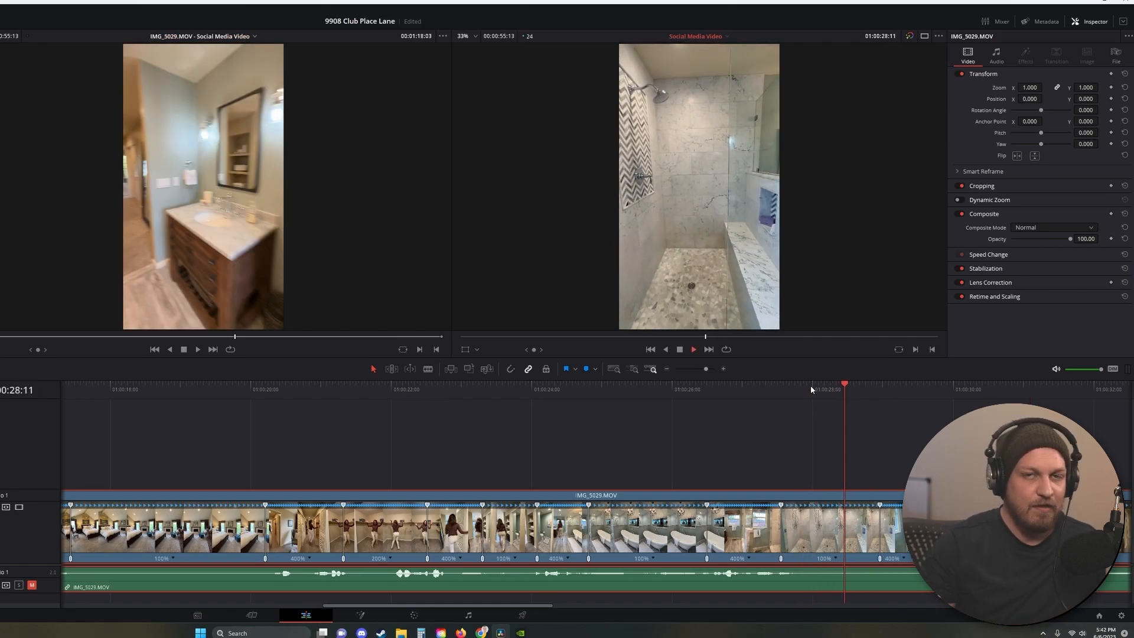
{"action": "left_click", "coordinate": [1027, 558]}
{"action": "mouse_move", "coordinate": [1057, 607]}
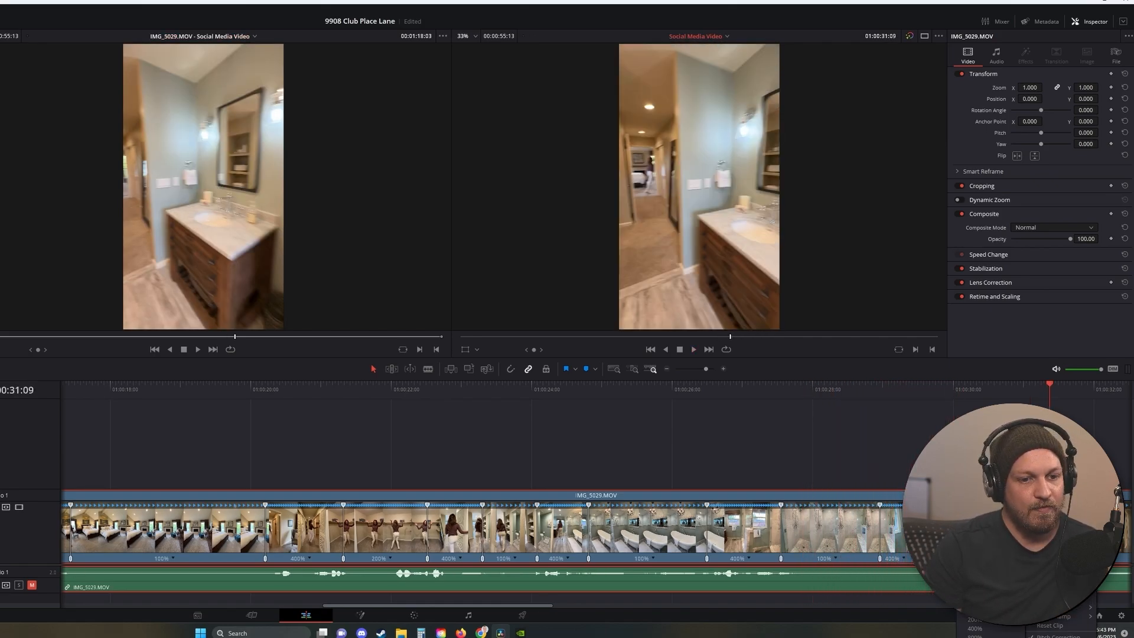
{"action": "left_click", "coordinate": [1051, 570]}
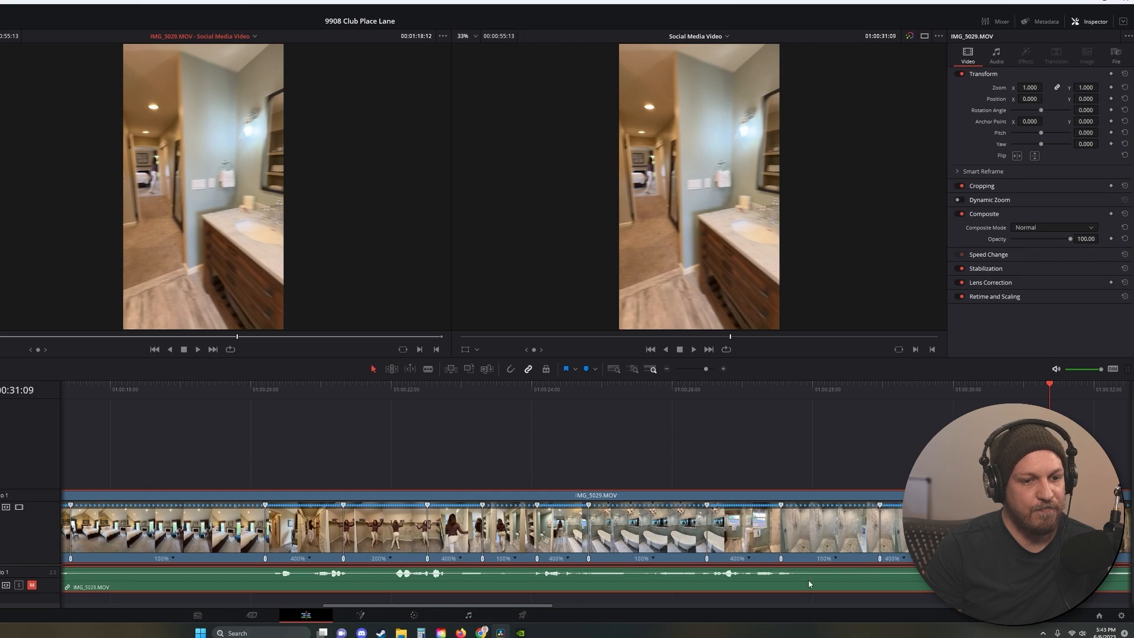
Step: Add a speed point at 01:00:41:01 on the landing's armchair shot and set the segment from the vanity to it to 400%
{"action": "left_click_drag", "start_coordinate": [431, 388], "coordinate": [972, 407]}
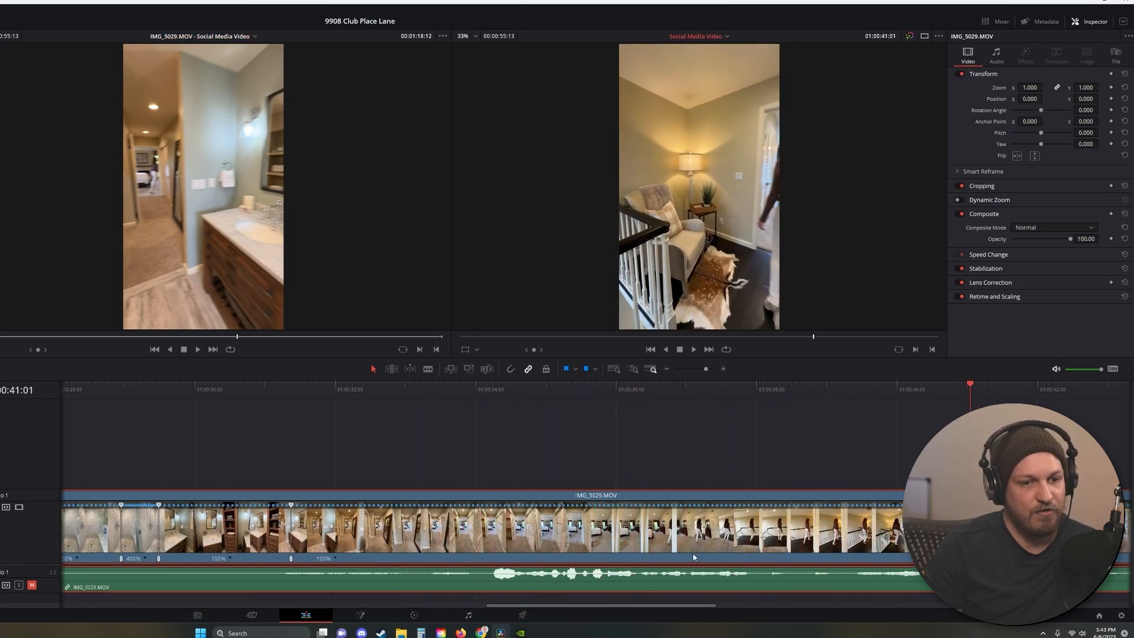
{"action": "left_click", "coordinate": [335, 558]}
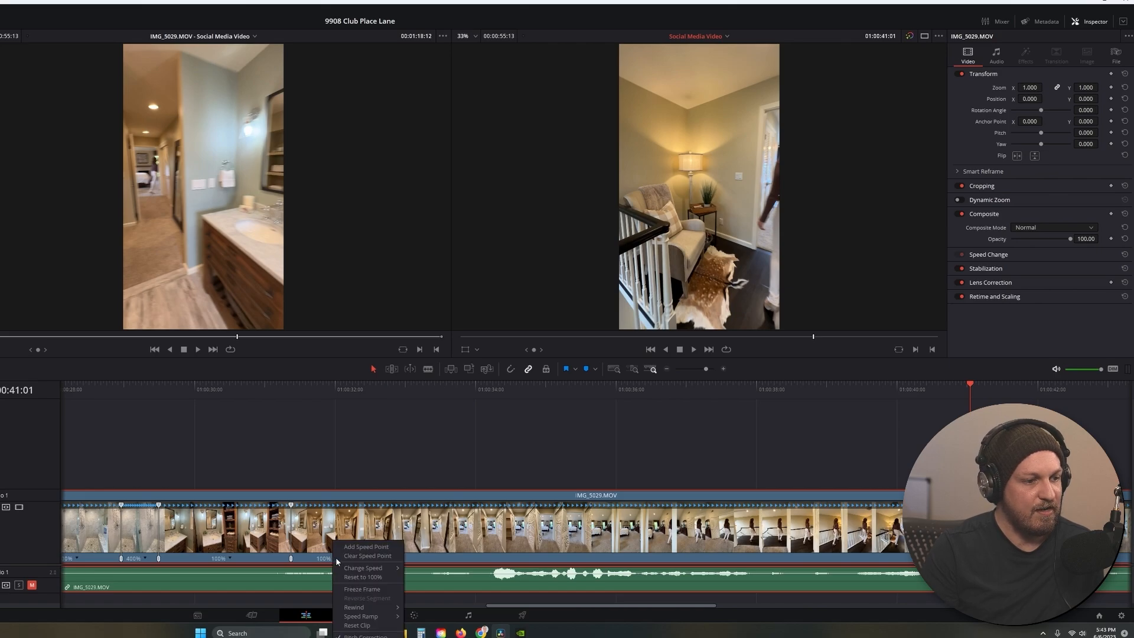
{"action": "left_click", "coordinate": [365, 547]}
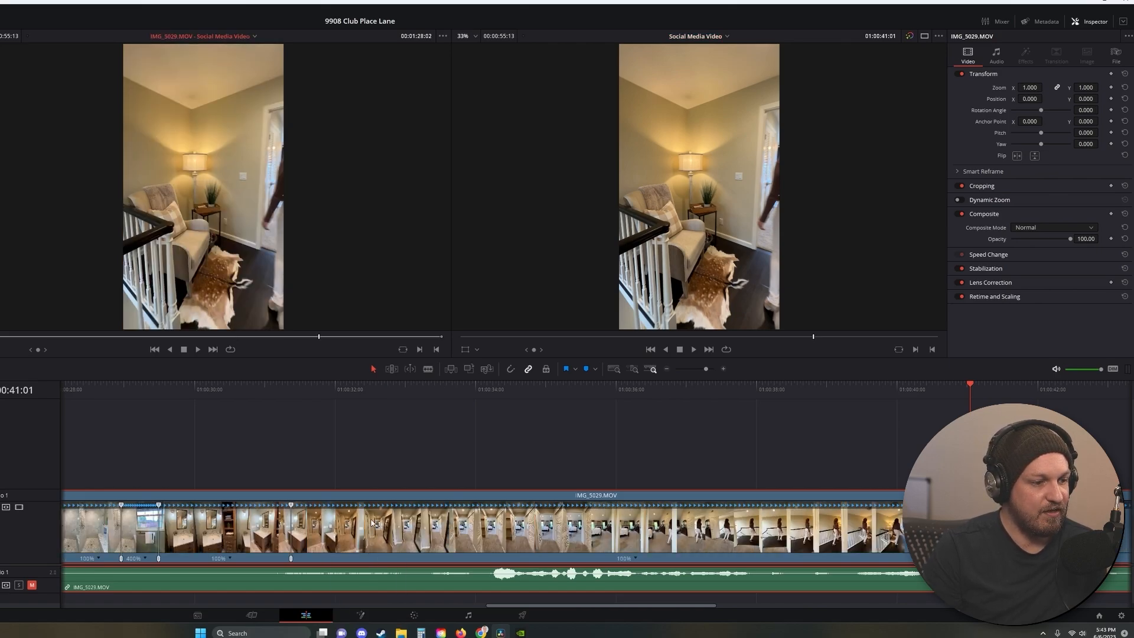
{"action": "left_click", "coordinate": [623, 559]}
{"action": "mouse_move", "coordinate": [663, 569]}
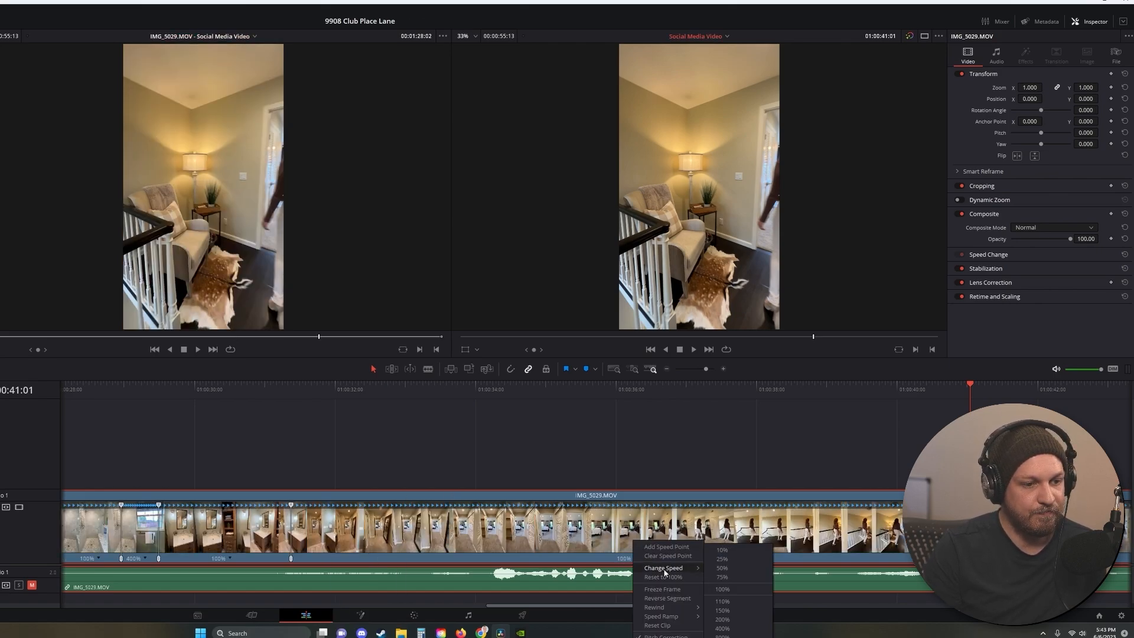
{"action": "left_click", "coordinate": [722, 628]}
Step: Play the retimed transition from the vanity and add a speed point at 01:00:34:18 on the armchair shot
{"action": "left_click", "coordinate": [263, 390]}
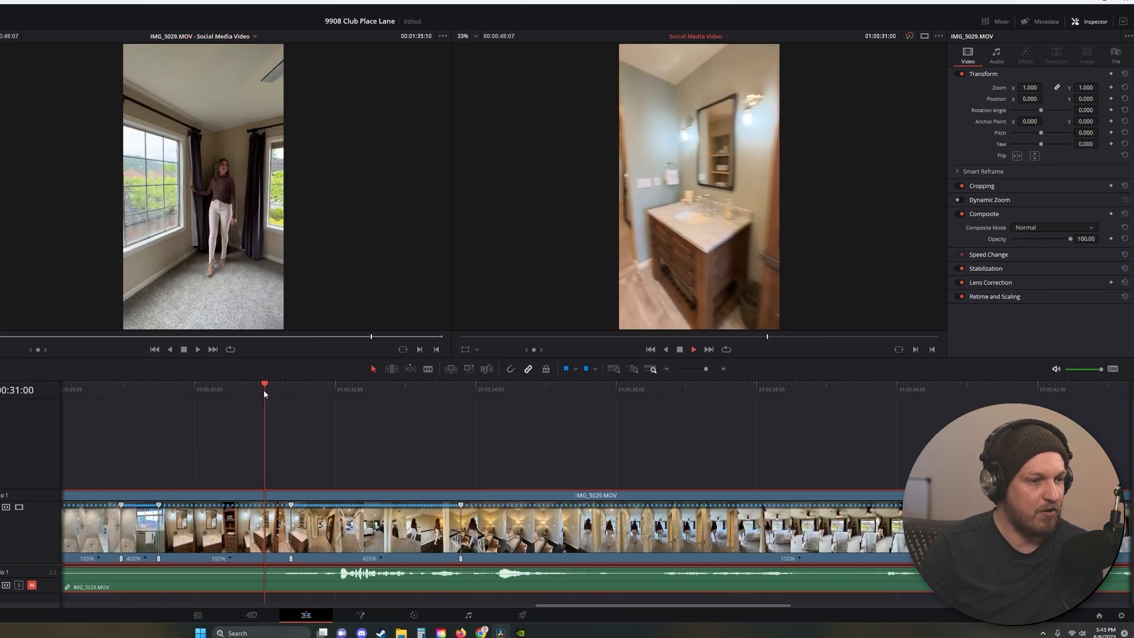
{"action": "key", "text": "space"}
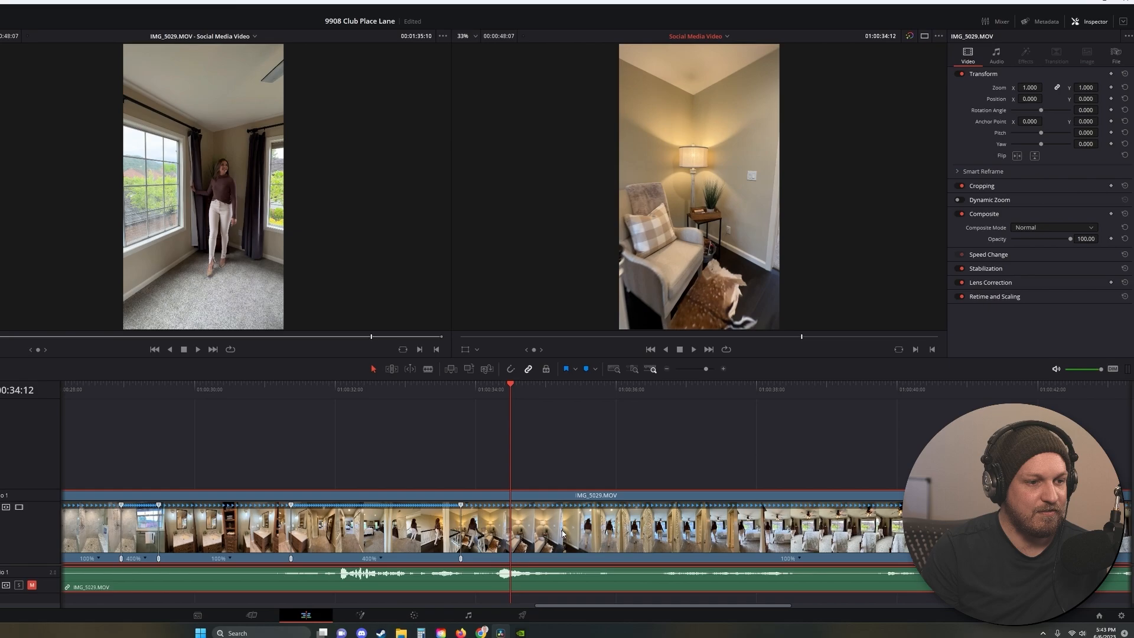
{"action": "left_click", "coordinate": [800, 558]}
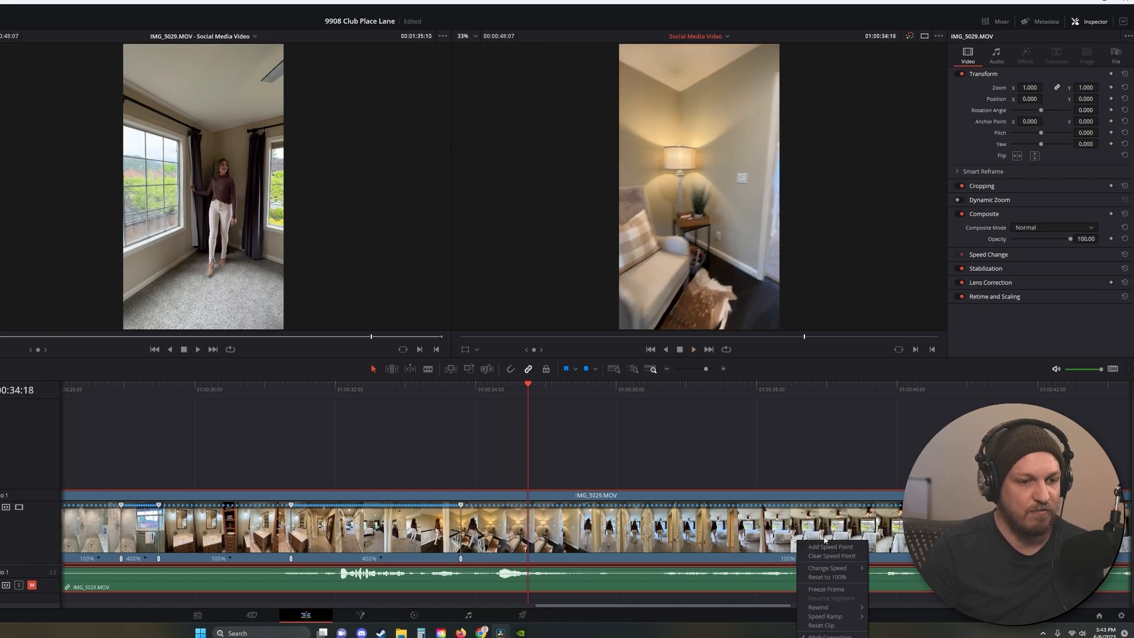
{"action": "left_click", "coordinate": [823, 547]}
Step: Add a speed point at 01:00:40:04 in the second bedroom and set the segment between the armchair and that point to 400%
{"action": "left_click_drag", "start_coordinate": [528, 387], "coordinate": [909, 416]}
{"action": "left_click", "coordinate": [834, 558]}
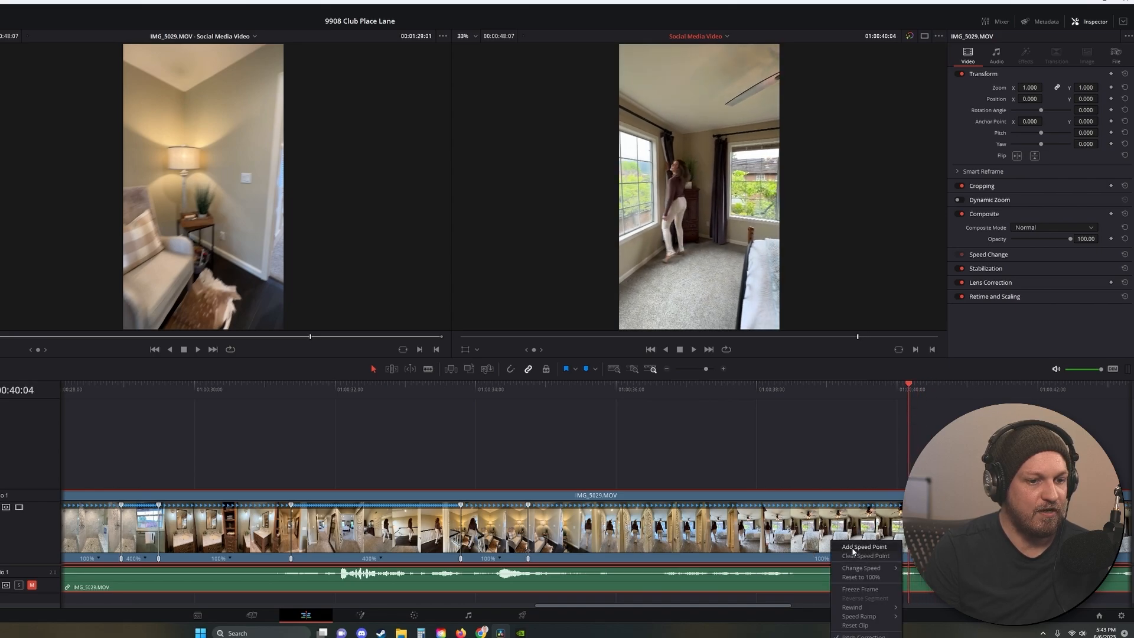
{"action": "left_click", "coordinate": [854, 548]}
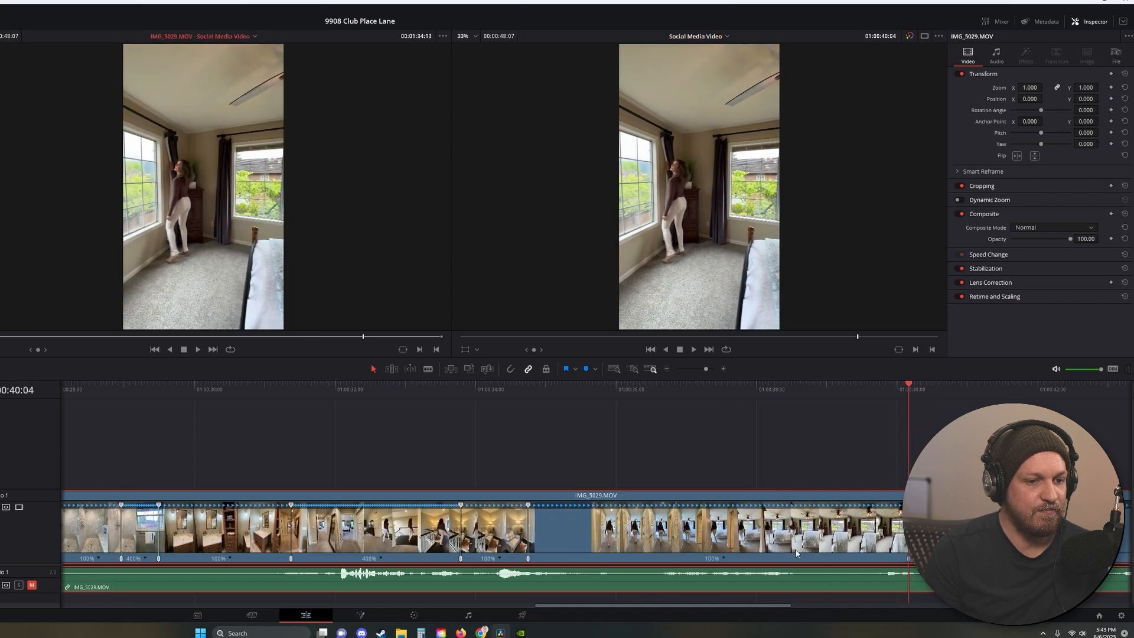
{"action": "left_click", "coordinate": [725, 559]}
{"action": "mouse_move", "coordinate": [759, 567]}
{"action": "left_click", "coordinate": [814, 631]}
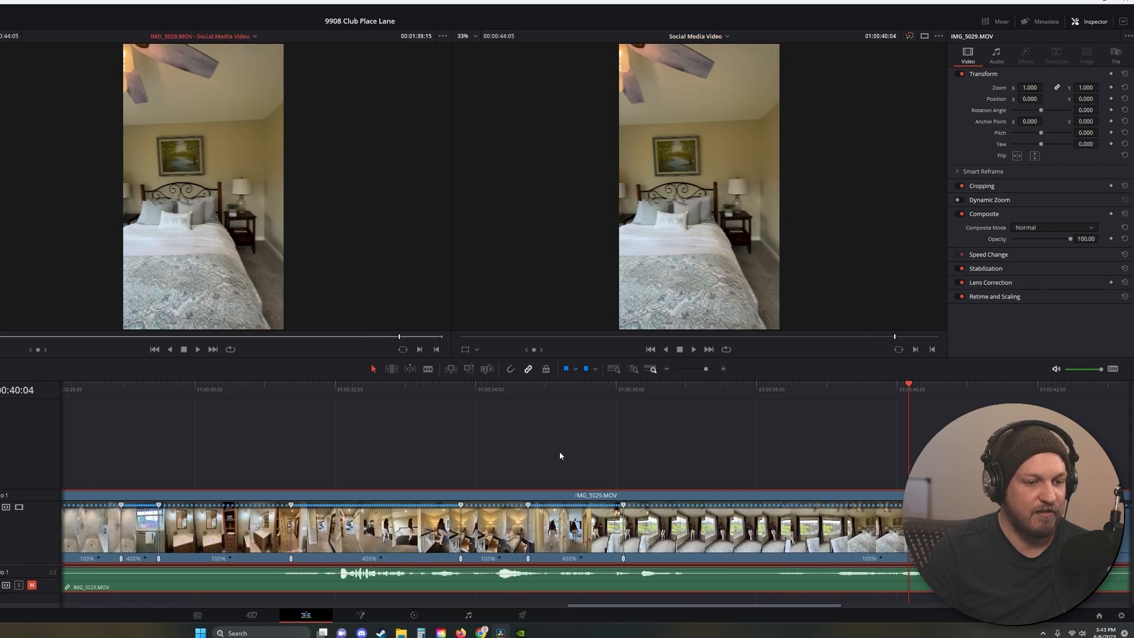
Step: Play the retimed transition into the second bedroom and add a speed point at 01:00:37:02 on the window shot
{"action": "left_click", "coordinate": [452, 384]}
{"action": "key", "text": "space"}
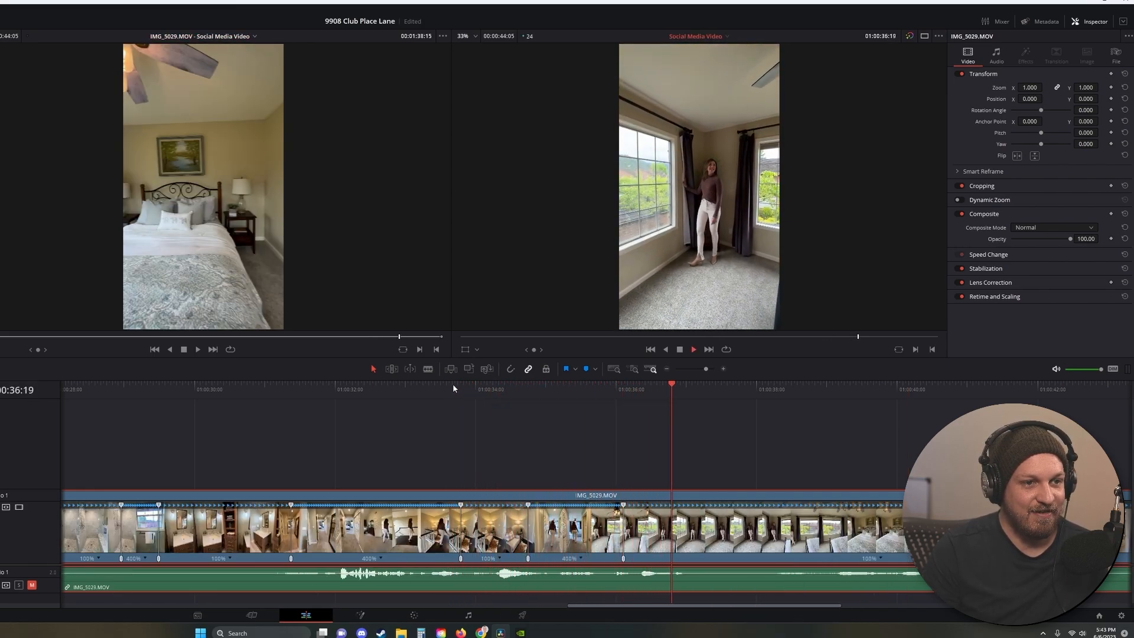
{"action": "key", "text": "space"}
{"action": "left_click", "coordinate": [902, 549]}
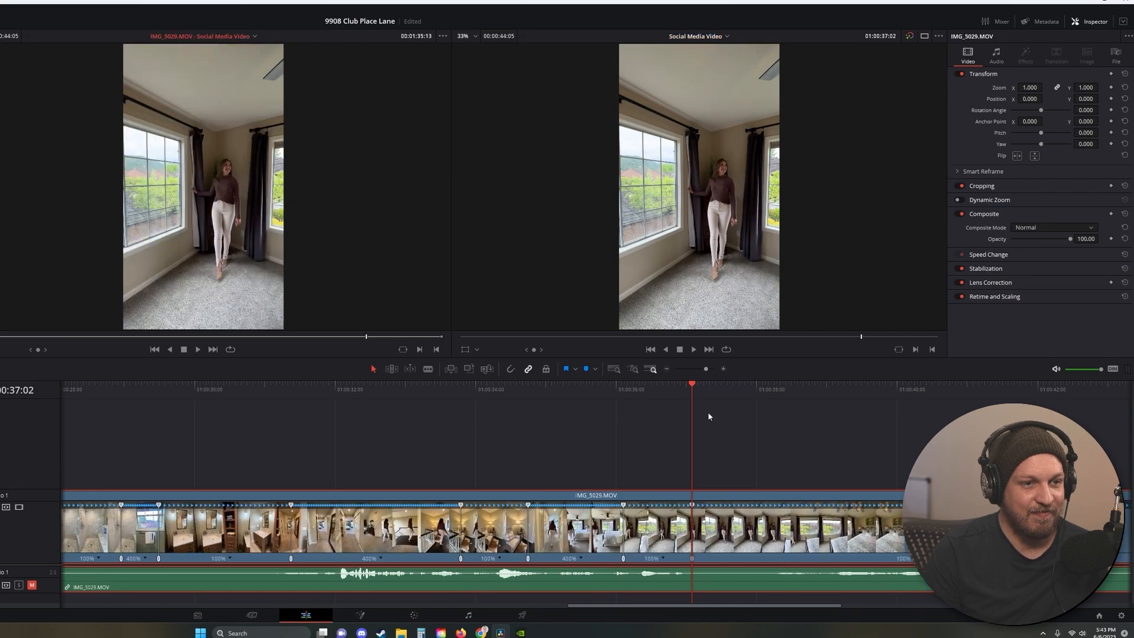
Step: Add speed points on the second bedroom's bed shot and at 01:00:40:21, where the bathroom doorway comes into view
{"action": "left_click_drag", "start_coordinate": [698, 386], "coordinate": [795, 387]}
{"action": "left_click", "coordinate": [913, 557]}
{"action": "left_click", "coordinate": [938, 572]}
{"action": "key", "text": "space"}
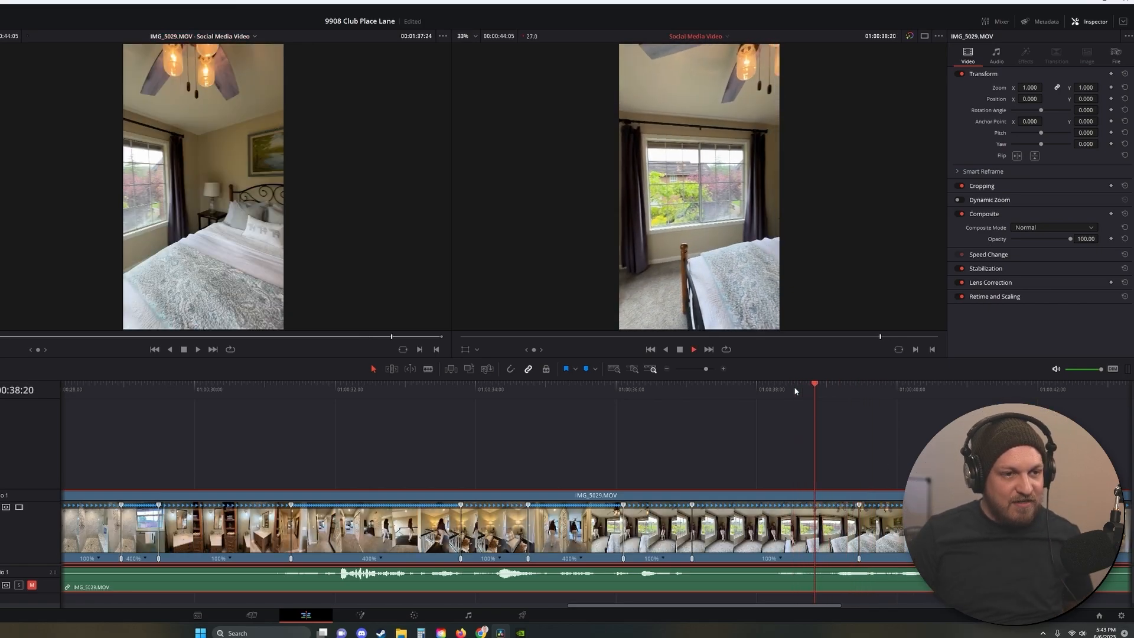
{"action": "mouse_move", "coordinate": [939, 387]}
{"action": "left_mouse_down"}
{"action": "mouse_move", "coordinate": [954, 388]}
{"action": "mouse_move", "coordinate": [916, 388]}
{"action": "mouse_move", "coordinate": [957, 390]}
{"action": "left_mouse_up"}
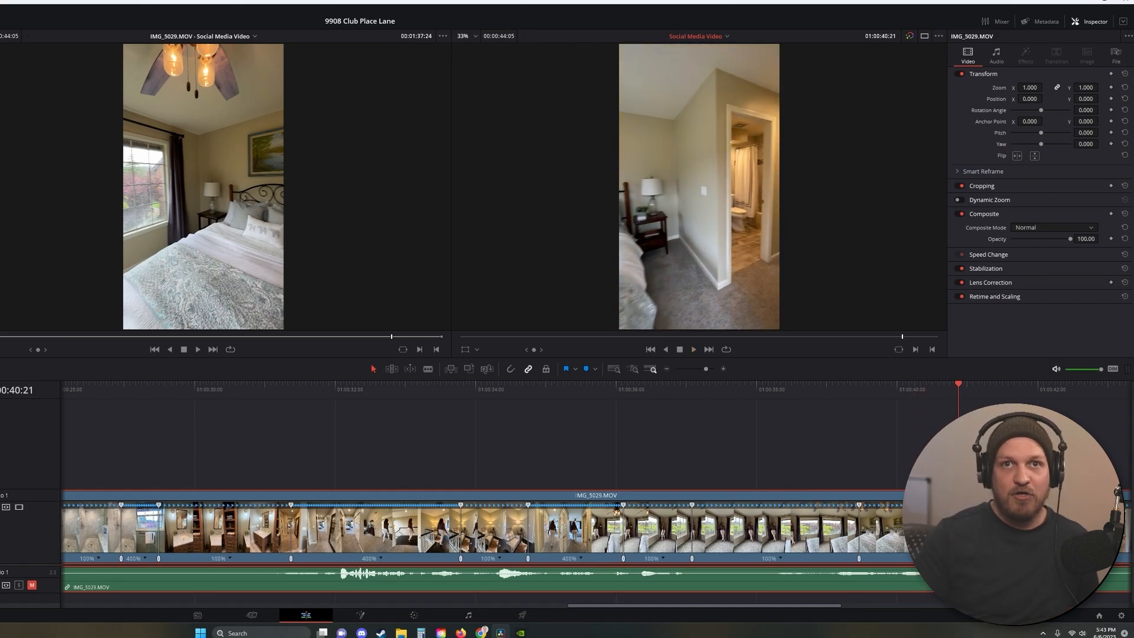
{"action": "key", "text": "f"}
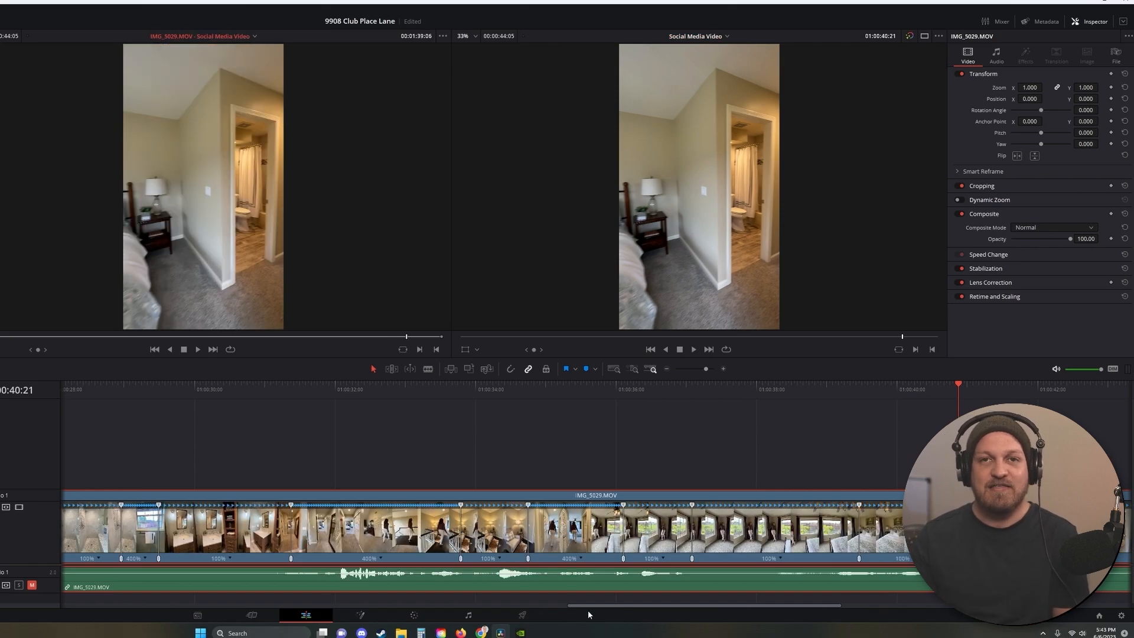
Step: Add a speed point at 01:00:42:14 at the bathroom entrance and play the second bedroom section from the window shot
{"action": "left_click_drag", "start_coordinate": [587, 605], "coordinate": [635, 606]}
{"action": "left_click_drag", "start_coordinate": [769, 382], "coordinate": [889, 399]}
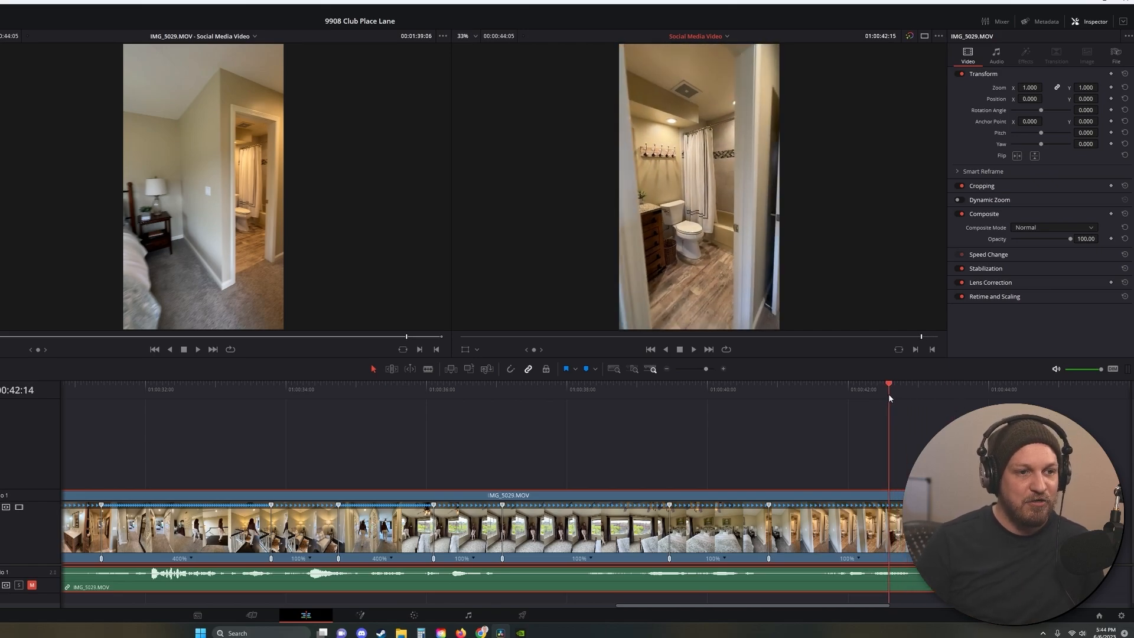
{"action": "left_click", "coordinate": [859, 556]}
{"action": "left_click", "coordinate": [879, 547]}
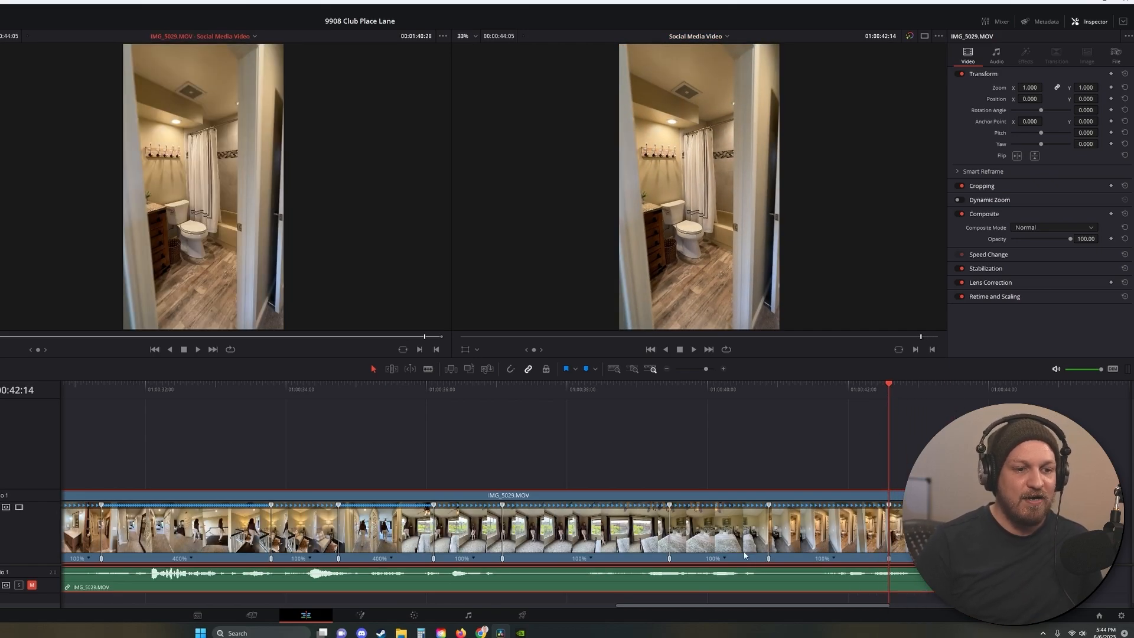
{"action": "left_click_drag", "start_coordinate": [685, 389], "coordinate": [480, 392]}
{"action": "key", "text": "space"}
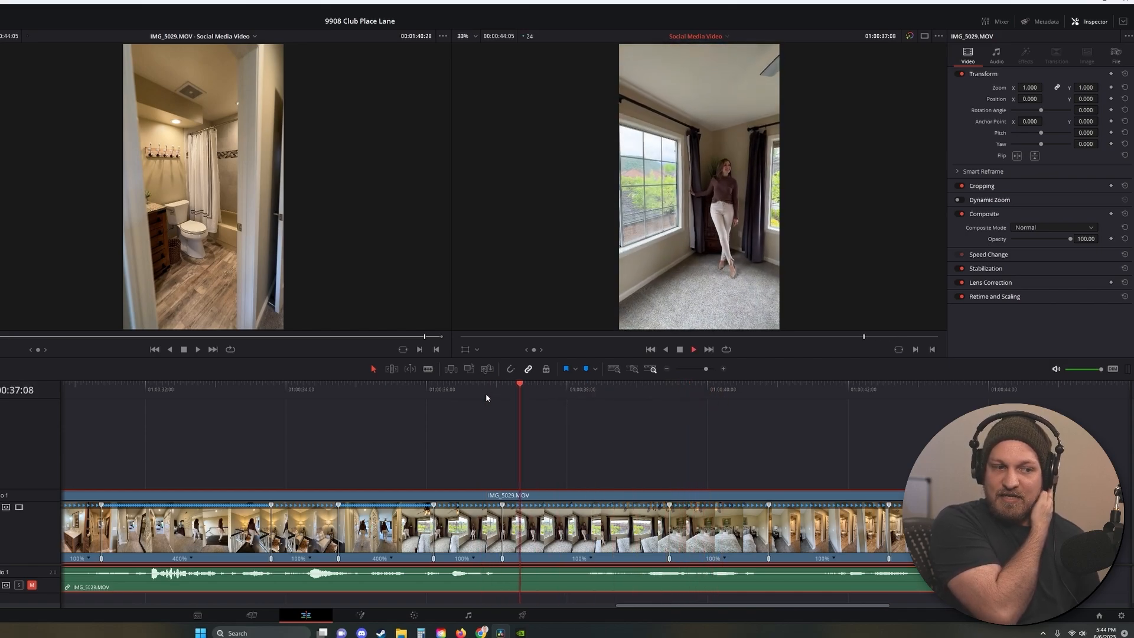
Step: Set the speed segment between the second bedroom's window shot and bed shot to 400% and play it
{"action": "left_click", "coordinate": [590, 558]}
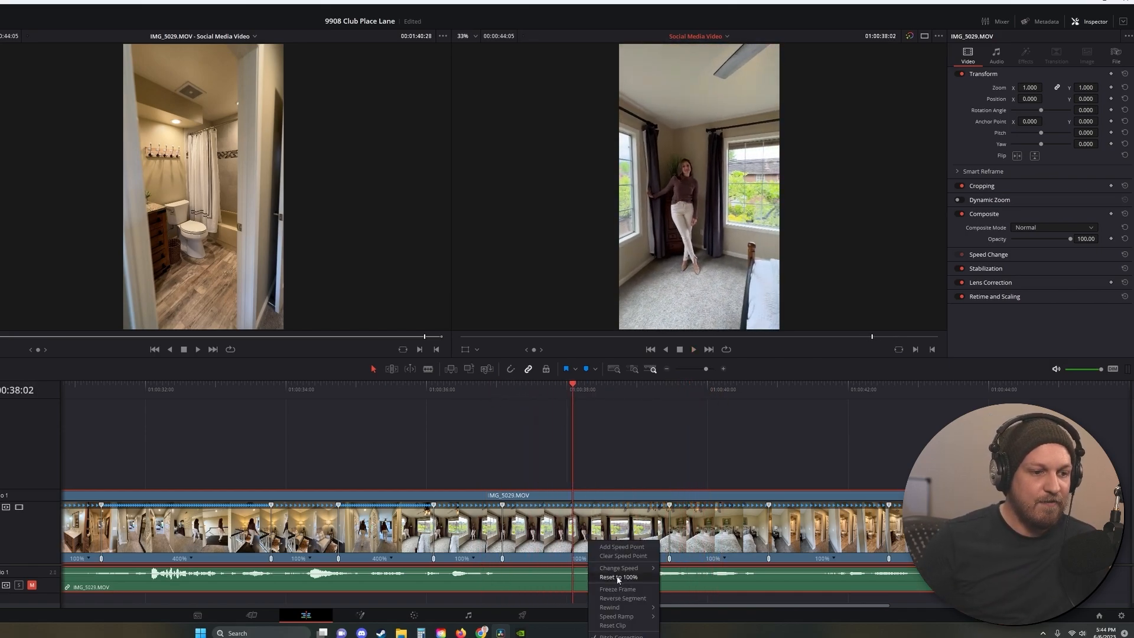
{"action": "left_click", "coordinate": [677, 628]}
{"action": "left_click", "coordinate": [488, 387]}
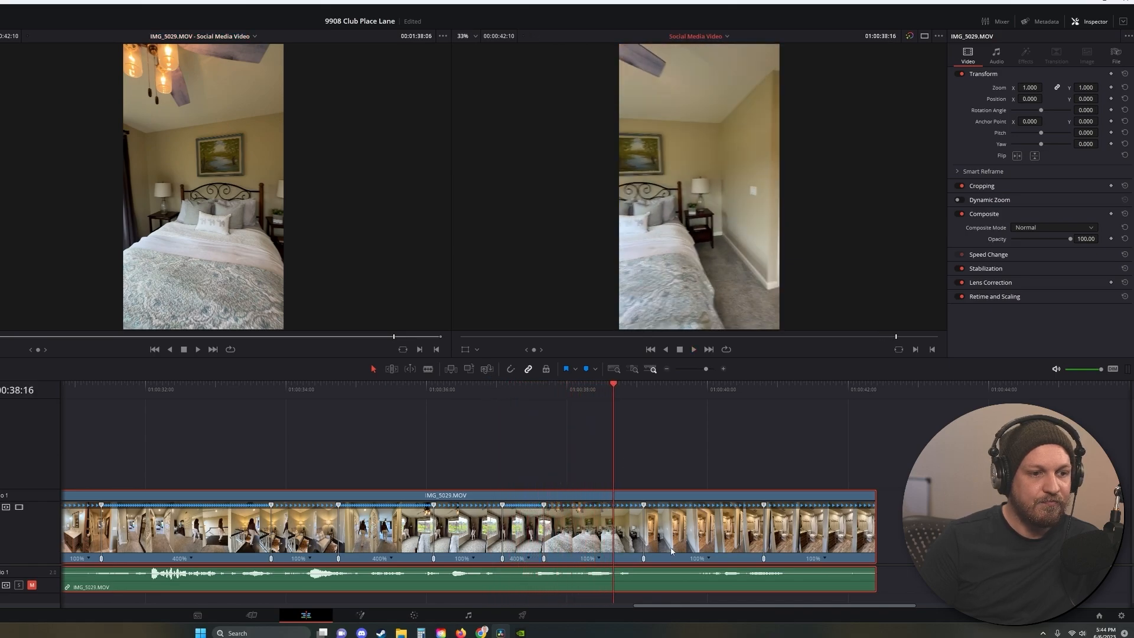
Step: Set the segment between the bed shot and the bathroom entrance to 400%, and play the section through to the bathroom
{"action": "left_click", "coordinate": [709, 559]}
{"action": "mouse_move", "coordinate": [741, 567]}
{"action": "left_click", "coordinate": [815, 630]}
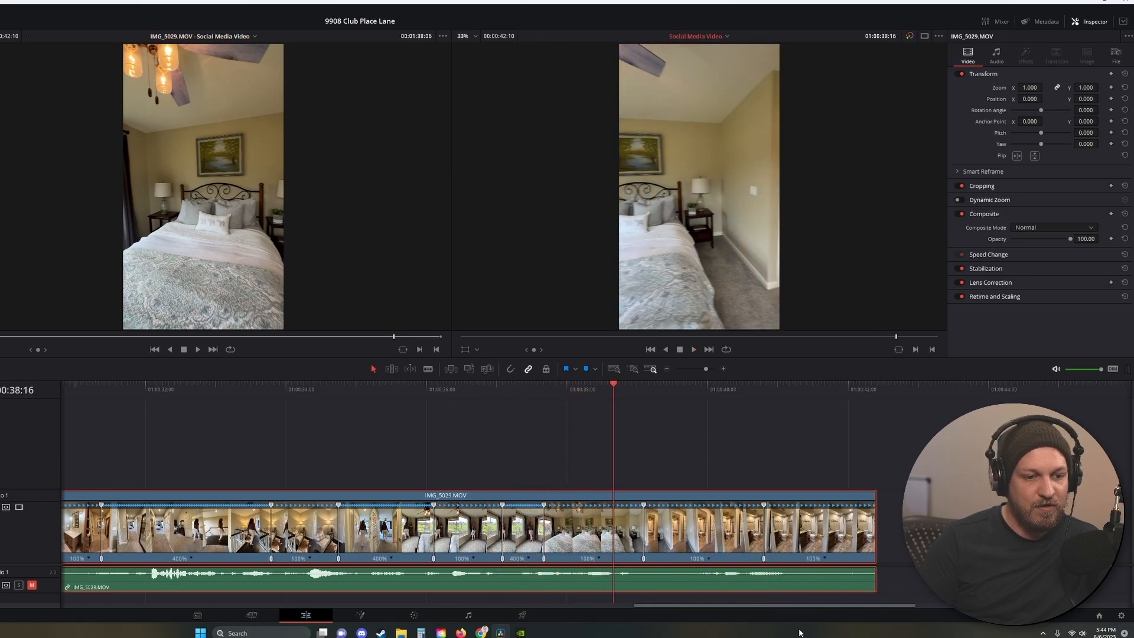
{"action": "left_click", "coordinate": [466, 384]}
{"action": "key", "text": "space"}
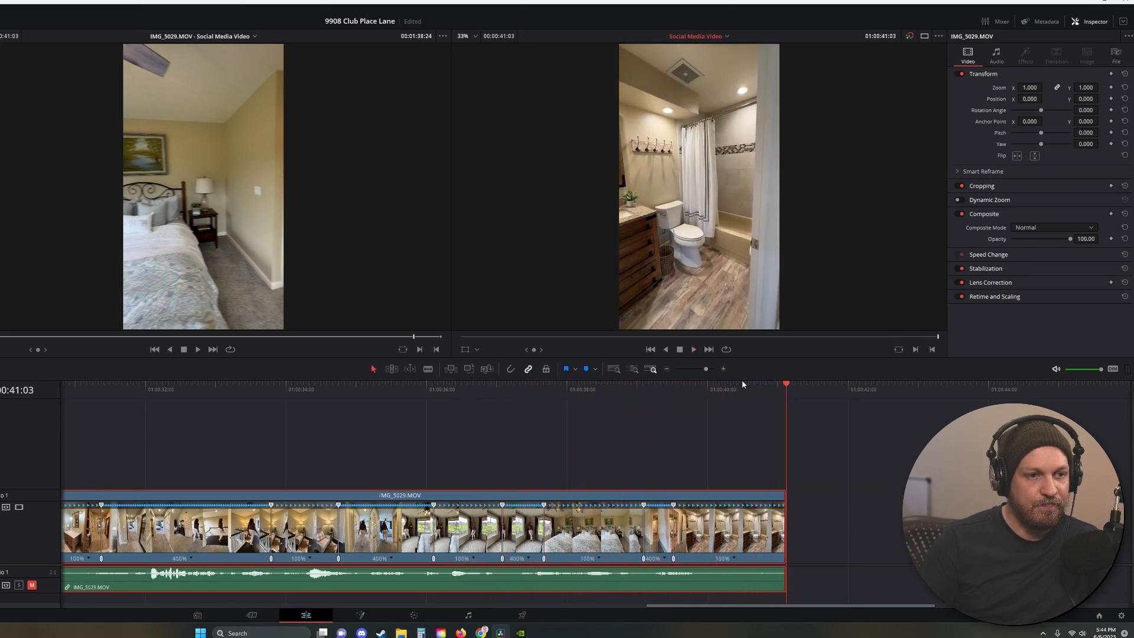
Step: Split the clip at 01:00:40:10 on the bathroom shot and delete the leftover piece after the cut
{"action": "left_click_drag", "start_coordinate": [786, 387], "coordinate": [737, 391]}
{"action": "key", "text": "b"}
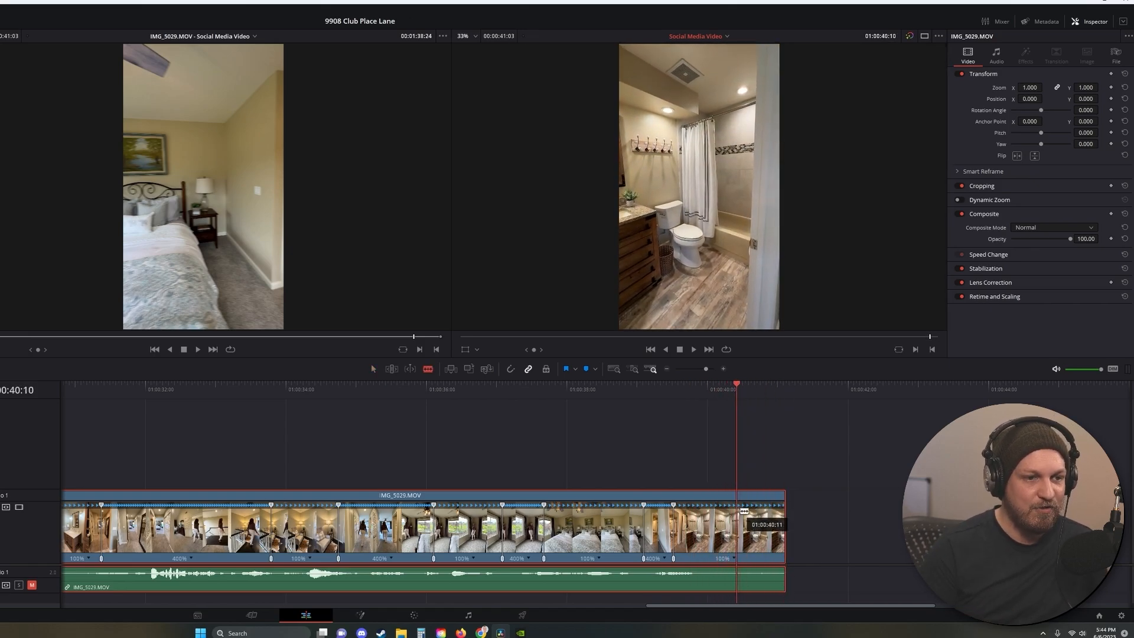
{"action": "left_click", "coordinate": [738, 512]}
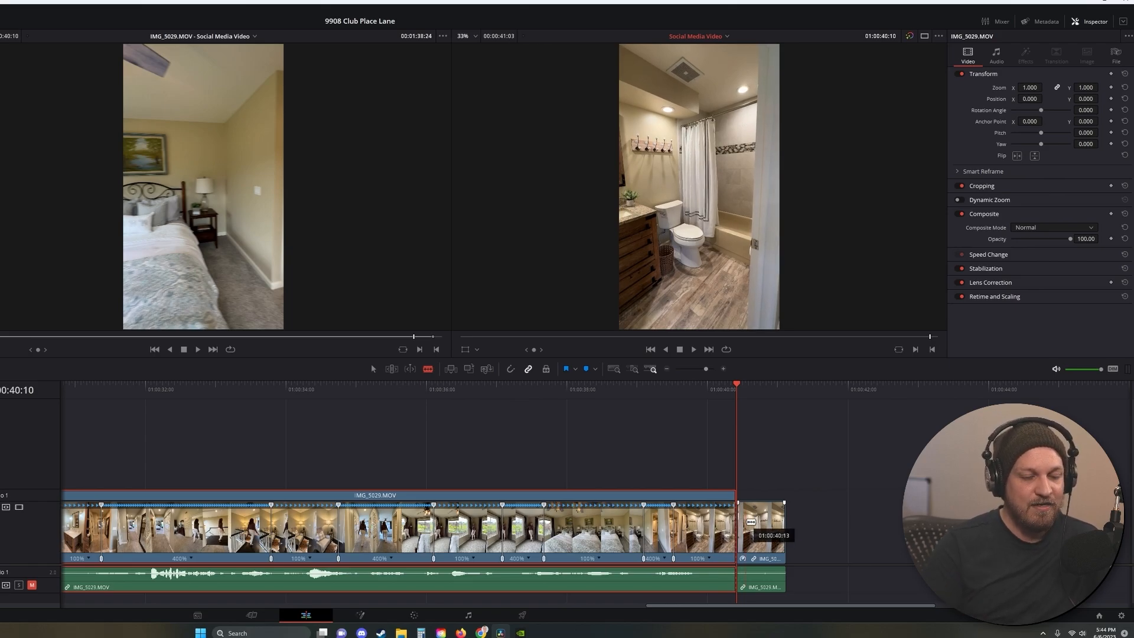
{"action": "left_click", "coordinate": [758, 529]}
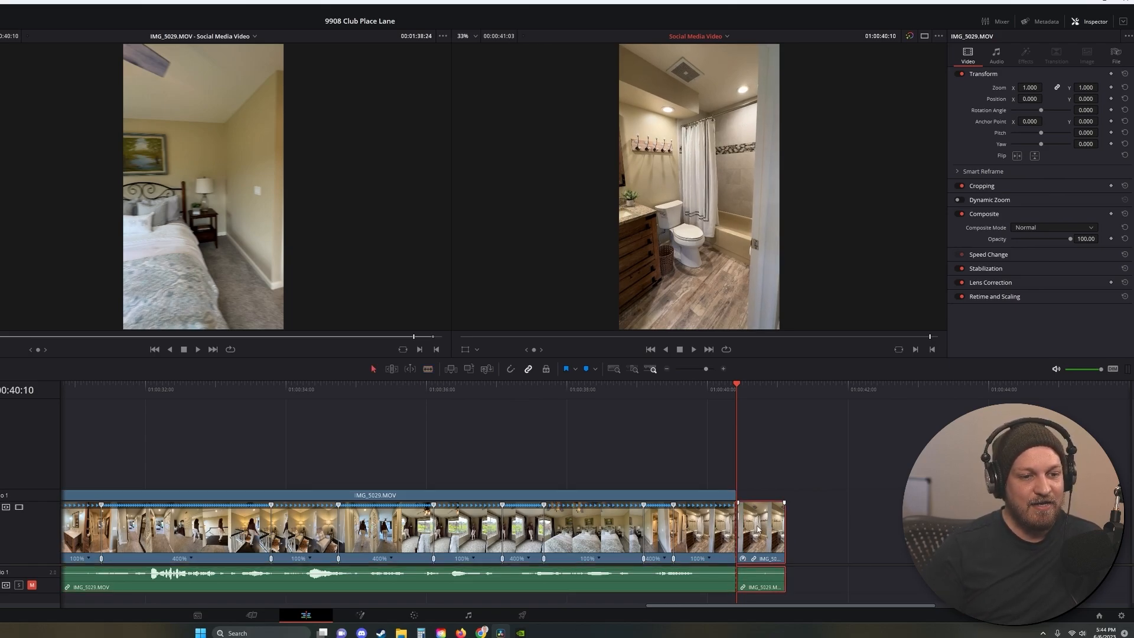
{"action": "key", "text": "Delete"}
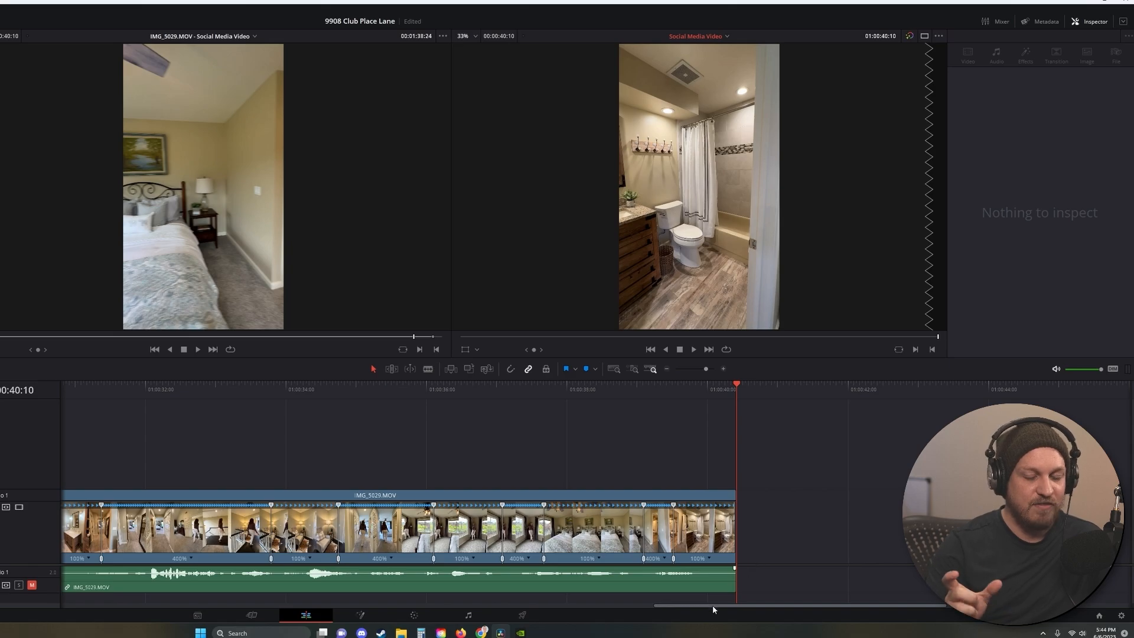
Step: Play the whole retimed house tour from the start of the timeline to review the speed changes
{"action": "left_click_drag", "start_coordinate": [712, 606], "coordinate": [295, 582]}
{"action": "scroll", "coordinate": [295, 520], "scroll_direction": "down", "scroll_amount": 2}
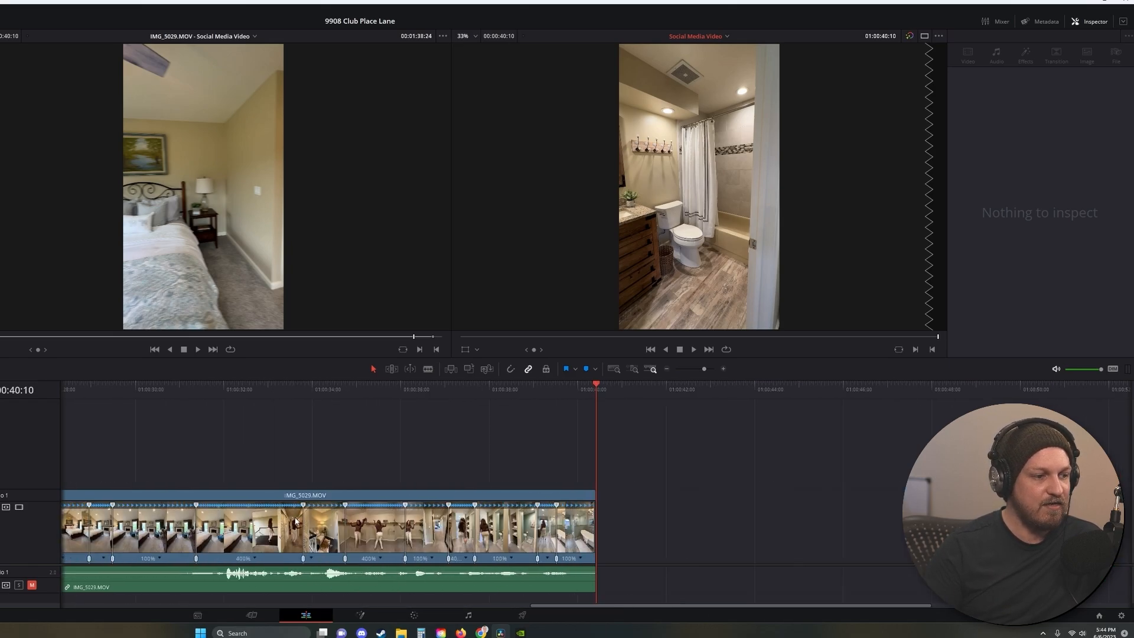
{"action": "scroll", "coordinate": [295, 521], "scroll_direction": "down", "scroll_amount": 1}
{"action": "scroll", "coordinate": [175, 494], "scroll_direction": "down", "scroll_amount": 1}
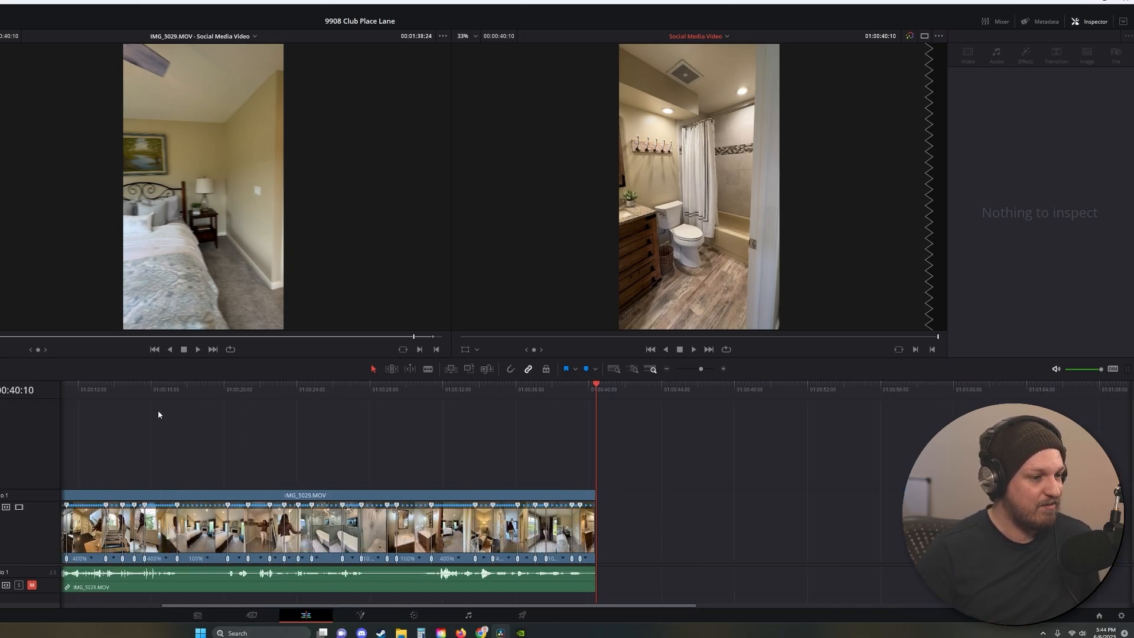
{"action": "key", "text": "Home"}
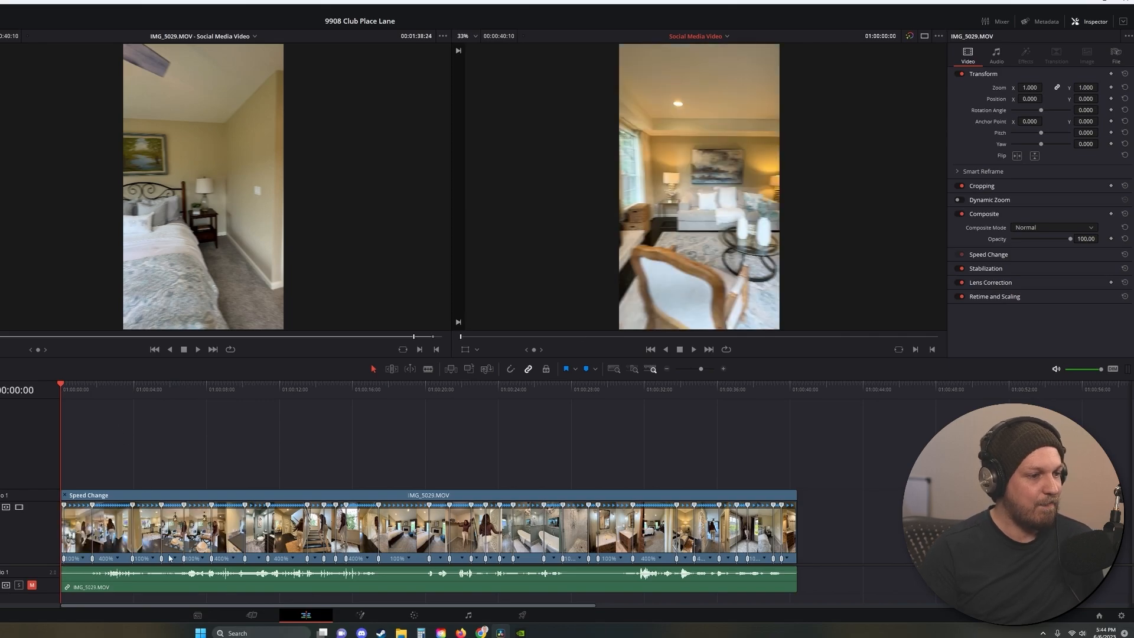
{"action": "key", "text": "space"}
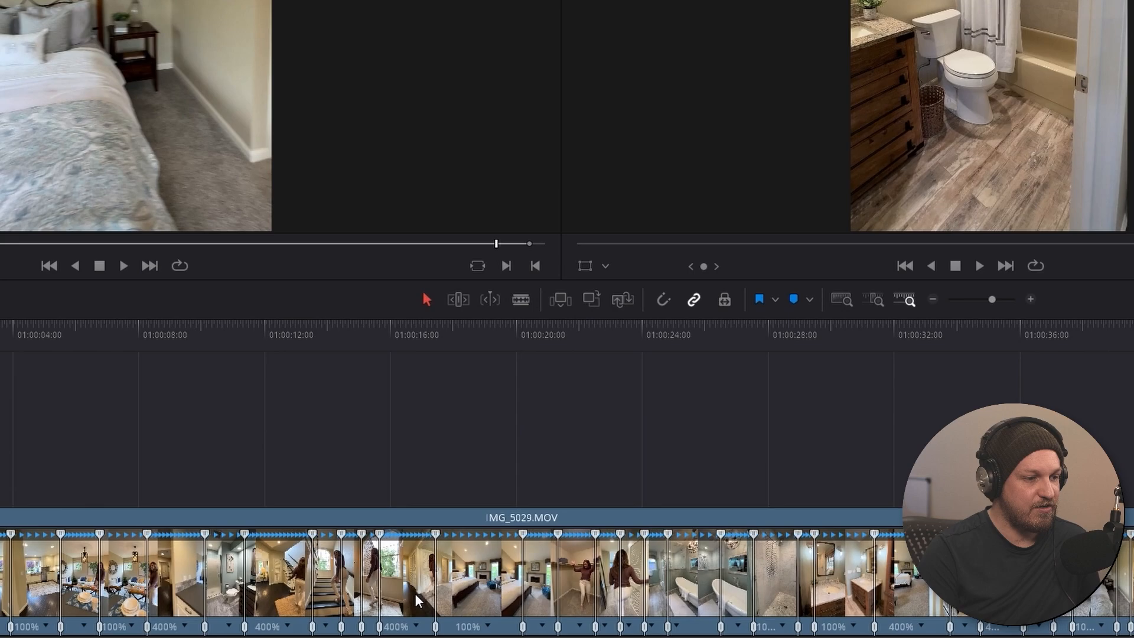
Step: Show the clip's Retime Curve with the Retime Speed graph enabled and Retime Frame turned off
{"action": "right_click", "coordinate": [410, 542]}
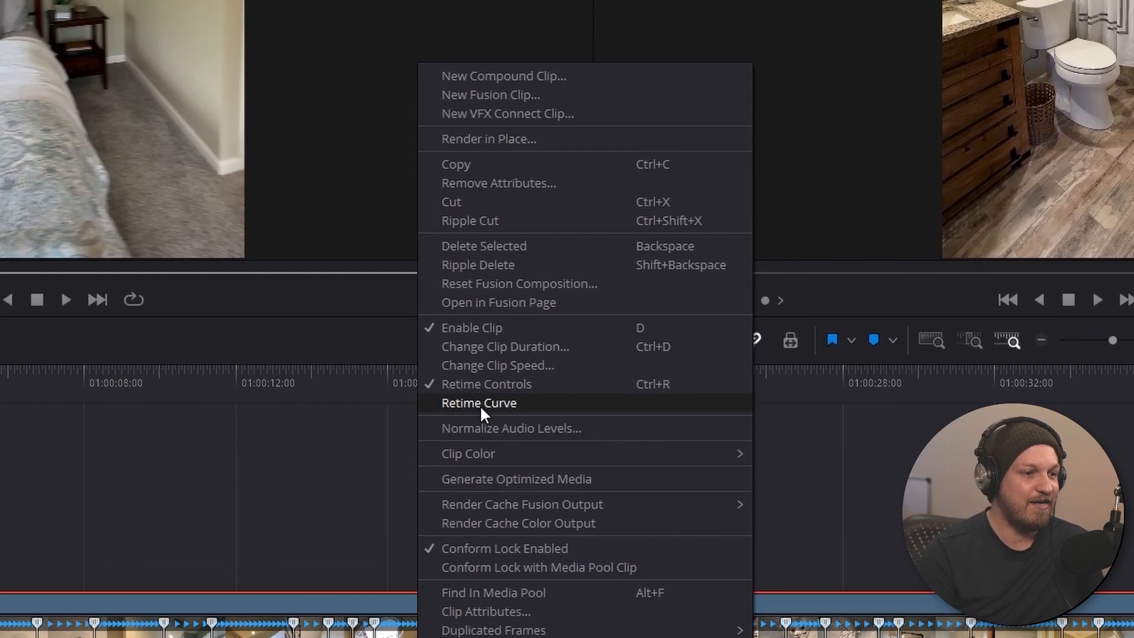
{"action": "left_click", "coordinate": [480, 405]}
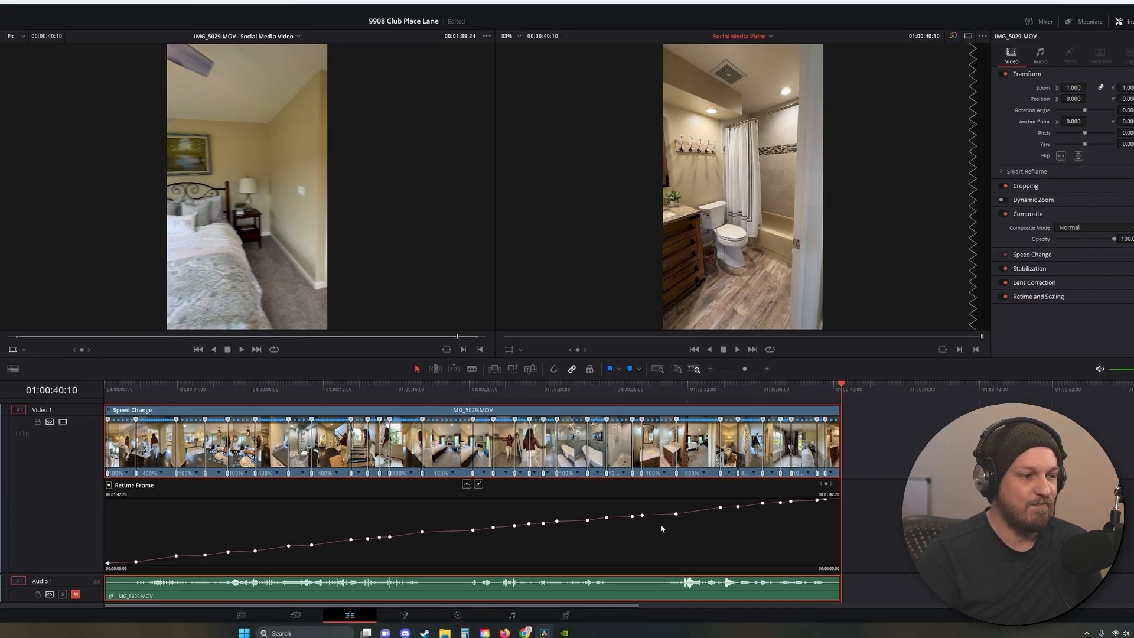
{"action": "left_click", "coordinate": [109, 485]}
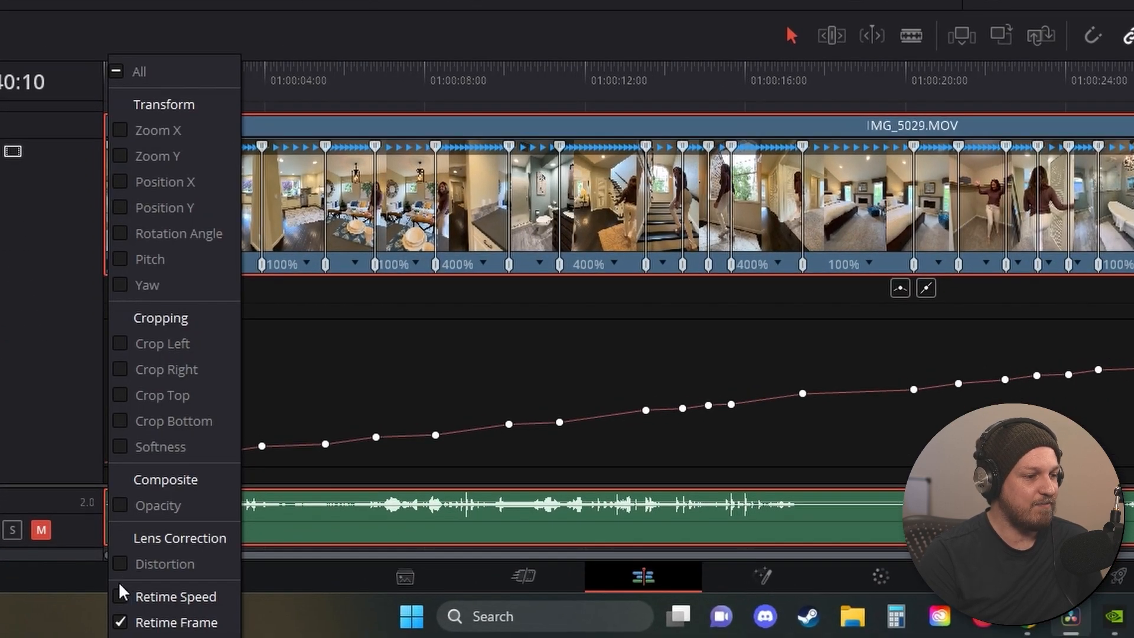
{"action": "left_click", "coordinate": [120, 595]}
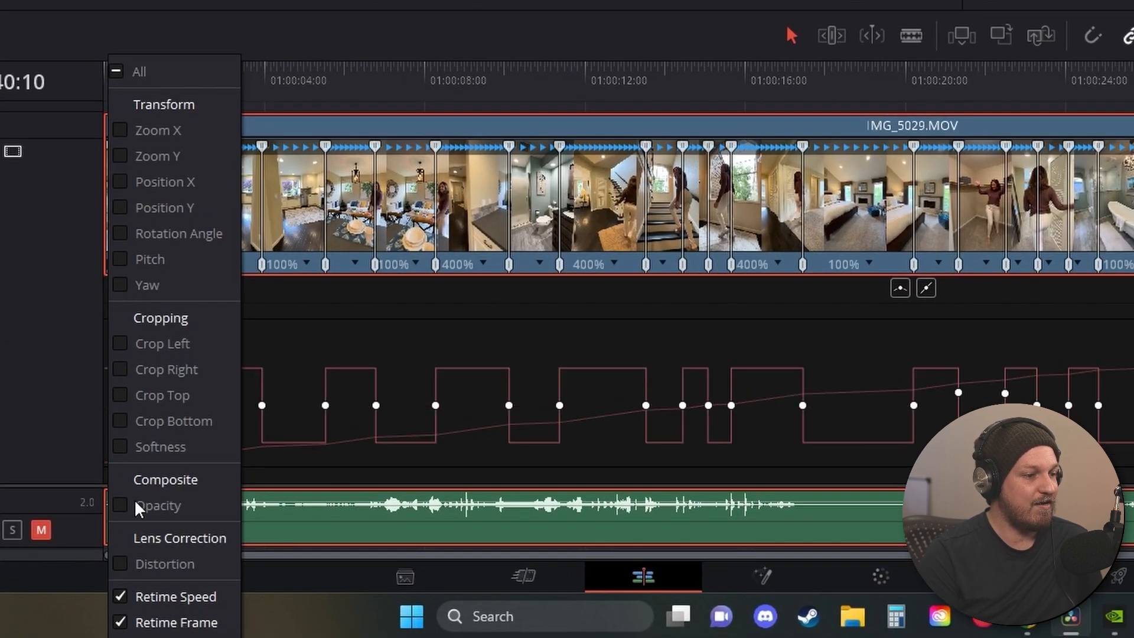
{"action": "left_click", "coordinate": [120, 624]}
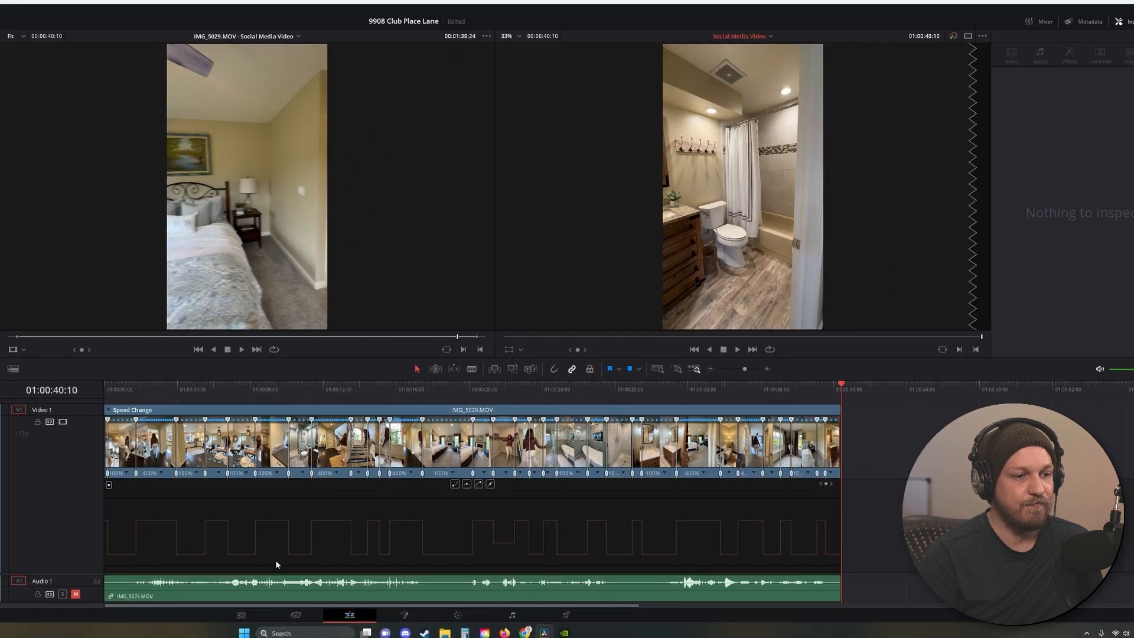
Step: Smooth the speed points on the Retime Speed curve, working from the clip's first point through the early room transitions
{"action": "left_click", "coordinate": [109, 535]}
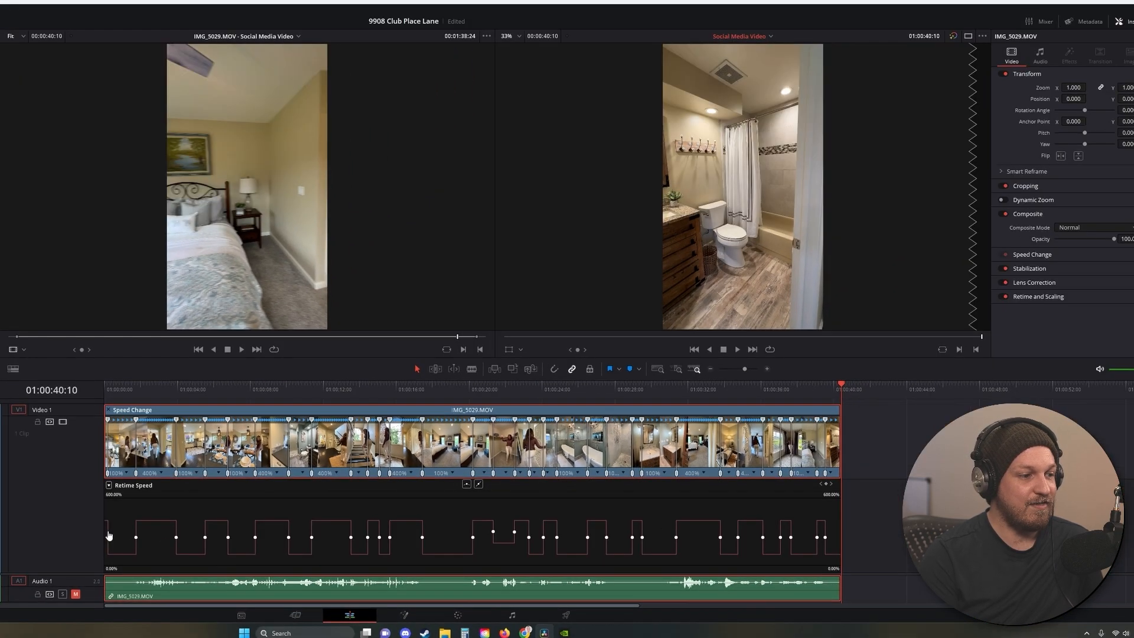
{"action": "left_click", "coordinate": [464, 484]}
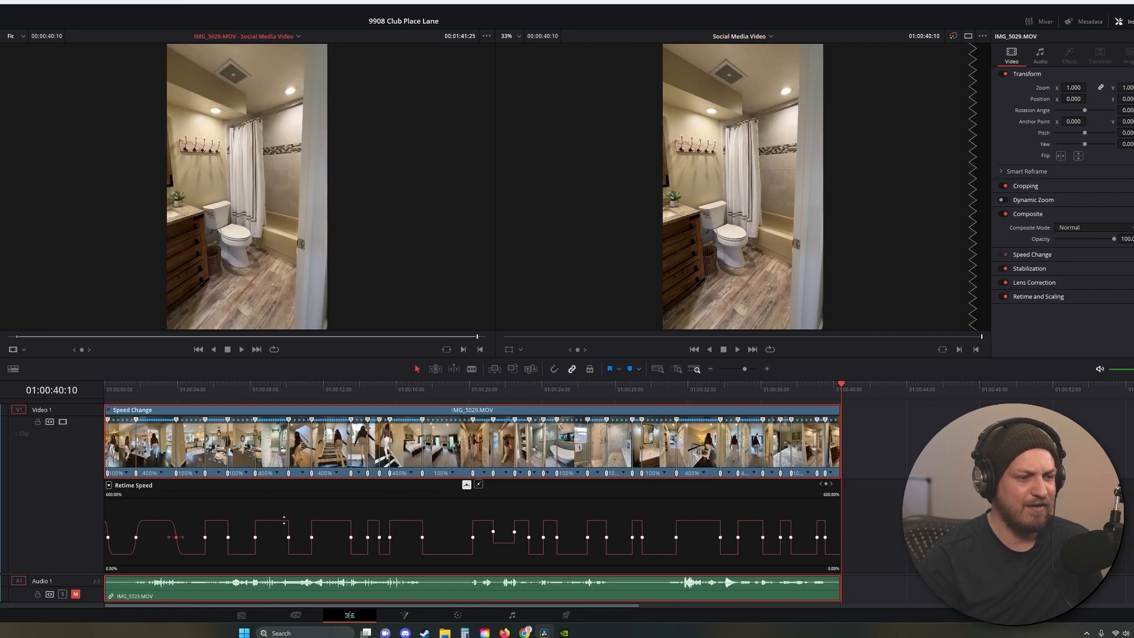
{"action": "left_click", "coordinate": [205, 536]}
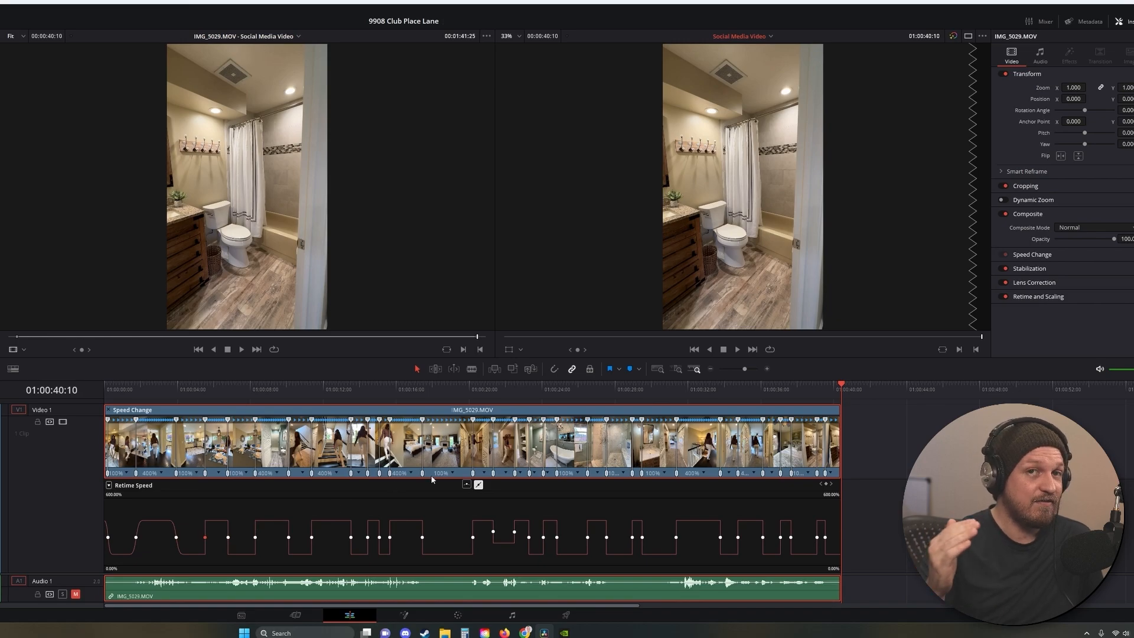
{"action": "left_click", "coordinate": [228, 536]}
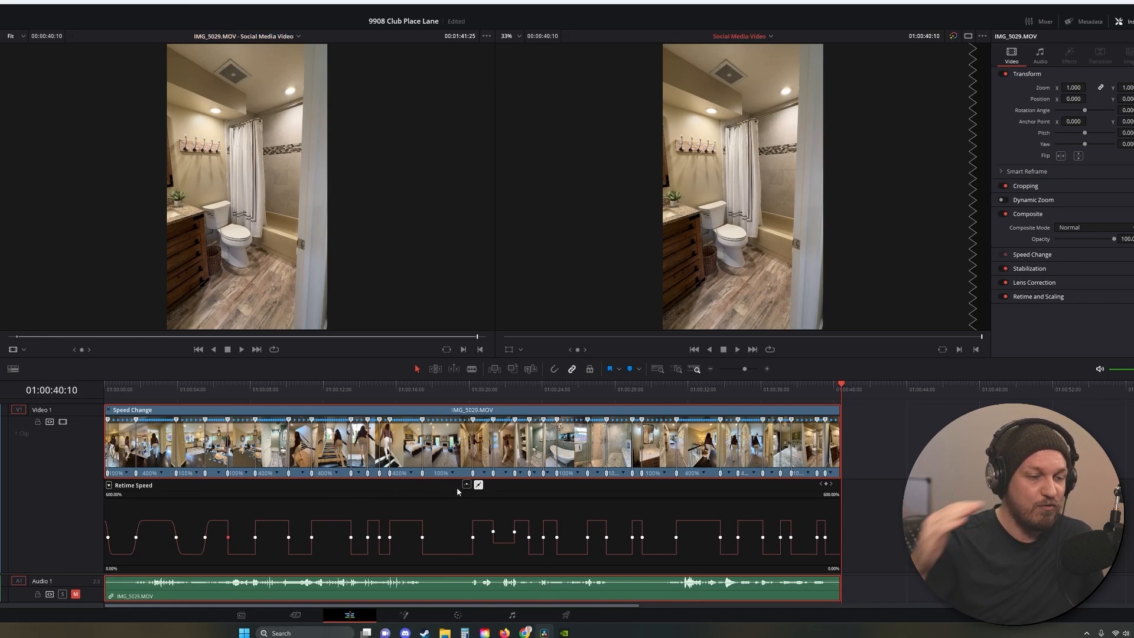
{"action": "left_click", "coordinate": [466, 484]}
{"action": "left_click", "coordinate": [255, 537]}
{"action": "left_click", "coordinate": [470, 483]}
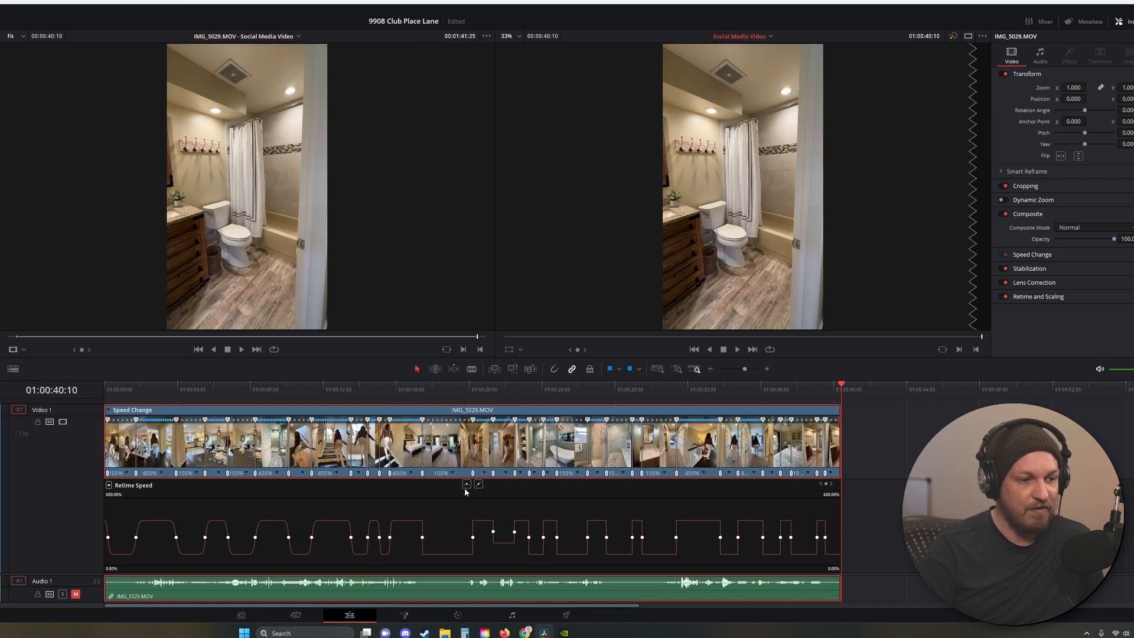
Step: Smooth the remaining speed points on the Retime Speed curve through to the end of the clip
{"action": "left_click", "coordinate": [493, 531]}
{"action": "left_click", "coordinate": [466, 484]}
{"action": "left_click", "coordinate": [529, 537]}
{"action": "left_click", "coordinate": [466, 484]}
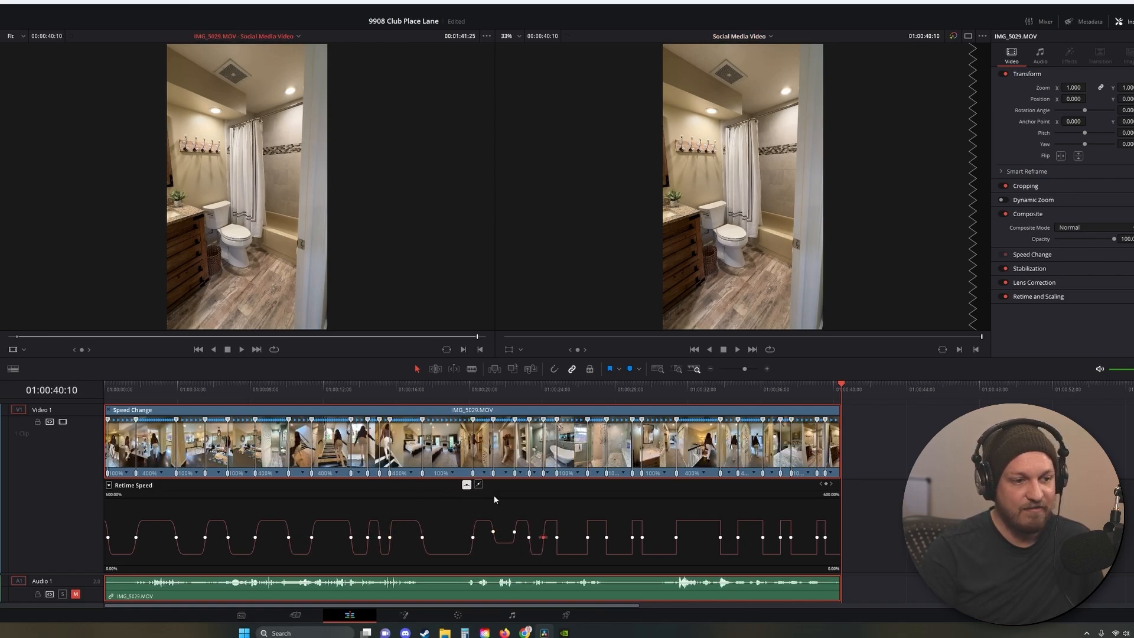
{"action": "left_click", "coordinate": [556, 536]}
{"action": "left_click", "coordinate": [466, 484]}
{"action": "left_click", "coordinate": [466, 484]}
{"action": "left_click", "coordinate": [676, 536]}
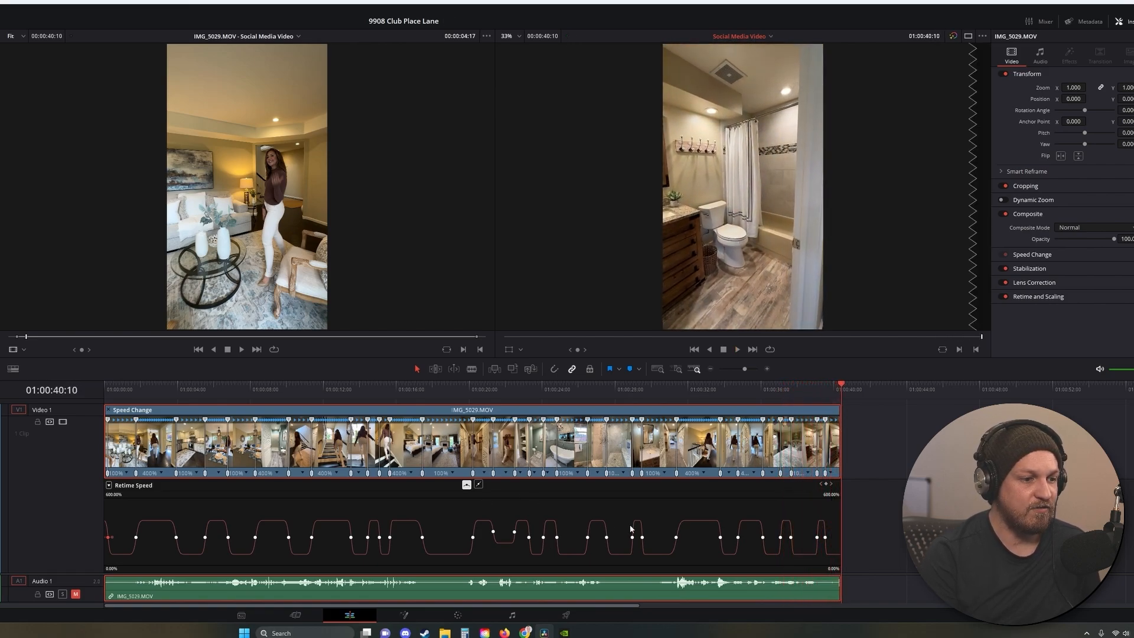
Step: Play the second bedroom section through to the bathroom to check the smoothed speed transitions
{"action": "scroll", "coordinate": [683, 489], "scroll_direction": "up", "scroll_amount": 5}
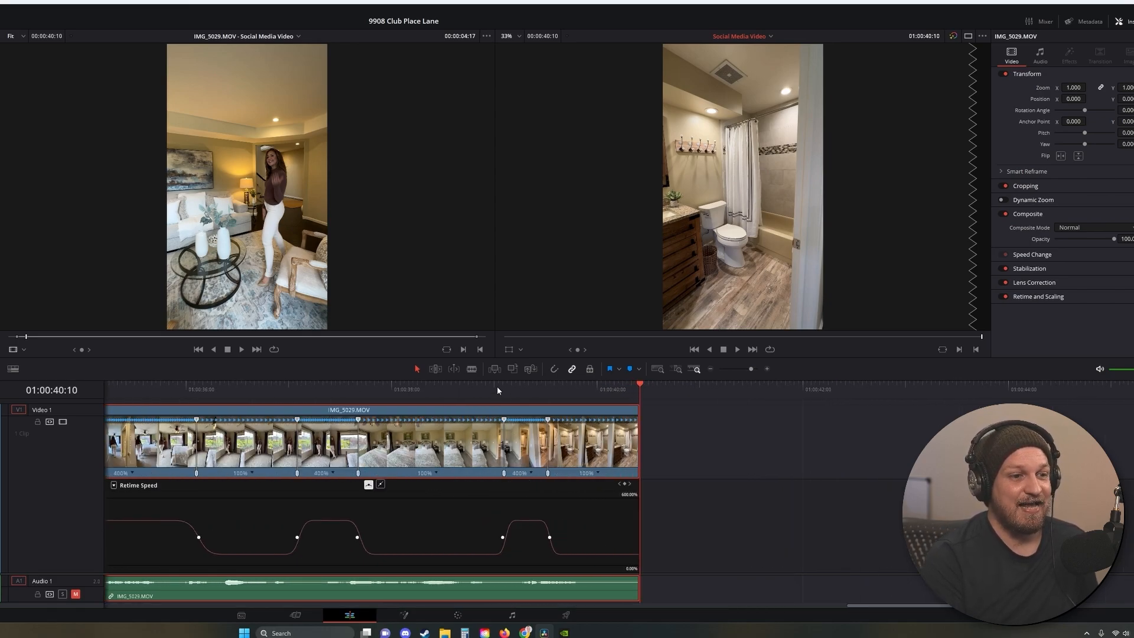
{"action": "left_click", "coordinate": [473, 383]}
{"action": "key", "text": "space"}
{"action": "left_click", "coordinate": [314, 387]}
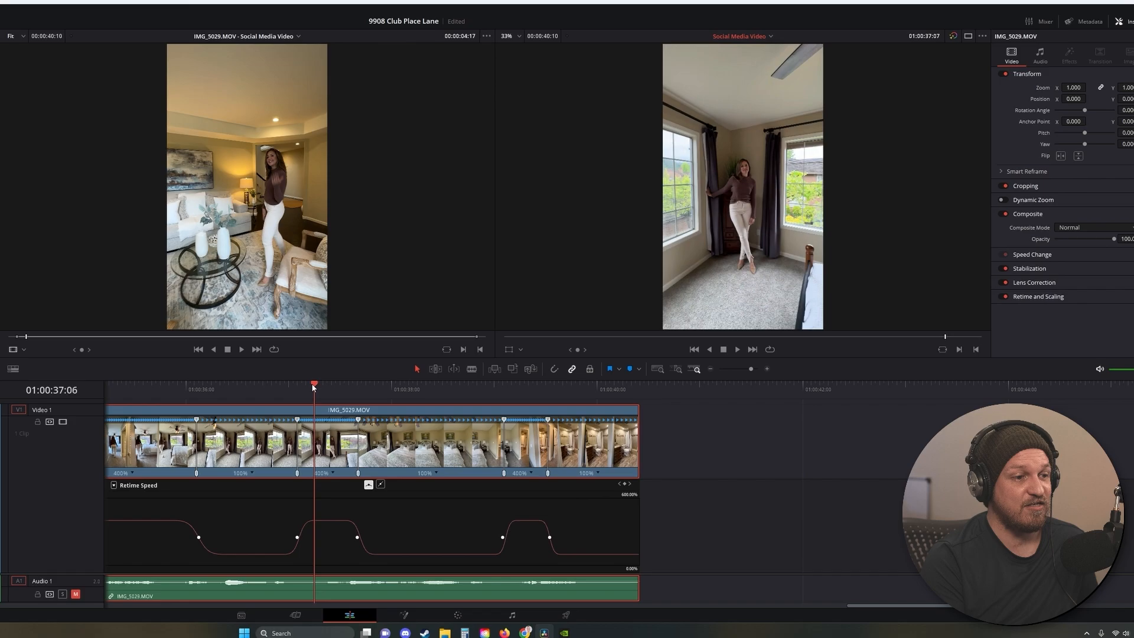
{"action": "left_click", "coordinate": [267, 384]}
{"action": "key", "text": "space"}
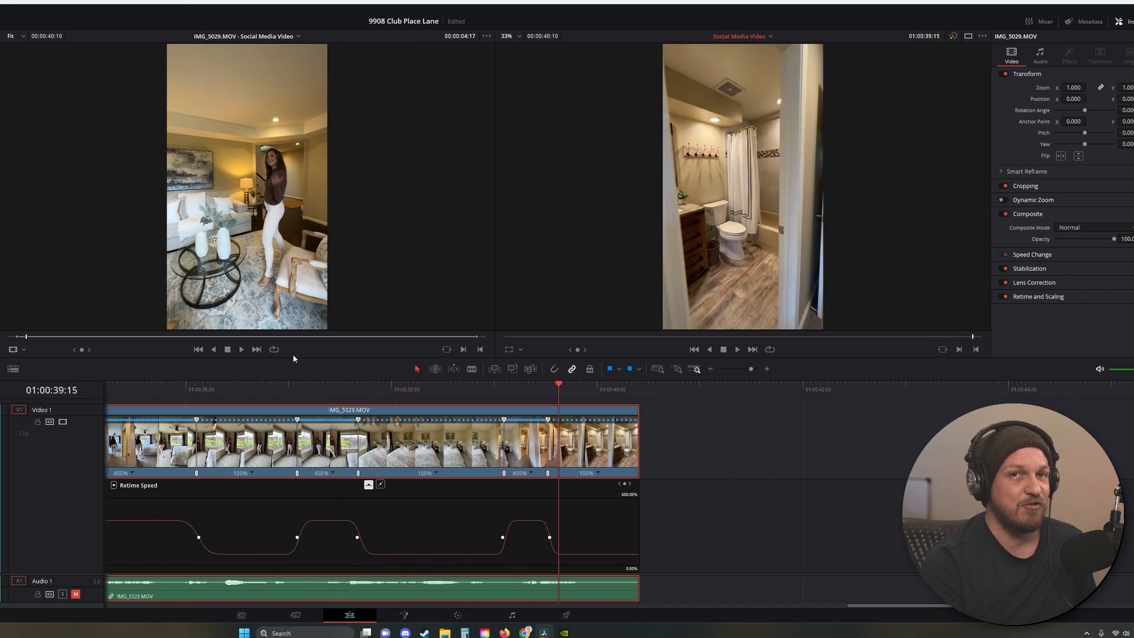
Step: Try splitting the clip at its first speed point near the start of the timeline, and undo the cut
{"action": "scroll", "coordinate": [426, 540], "scroll_direction": "down", "scroll_amount": 4}
{"action": "left_click_drag", "start_coordinate": [467, 604], "coordinate": [135, 587]}
{"action": "scroll", "coordinate": [148, 434], "scroll_direction": "up", "scroll_amount": 3}
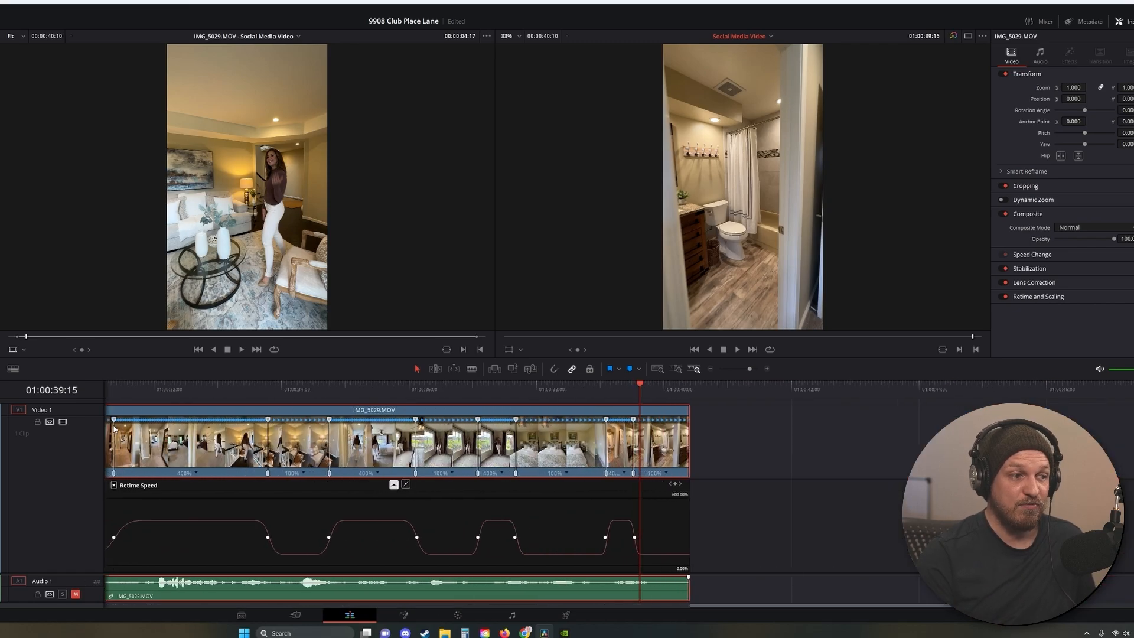
{"action": "scroll", "coordinate": [374, 558], "scroll_direction": "up", "scroll_amount": 6}
{"action": "left_click_drag", "start_coordinate": [925, 605], "coordinate": [121, 588]}
{"action": "left_click_drag", "start_coordinate": [128, 390], "coordinate": [97, 384]}
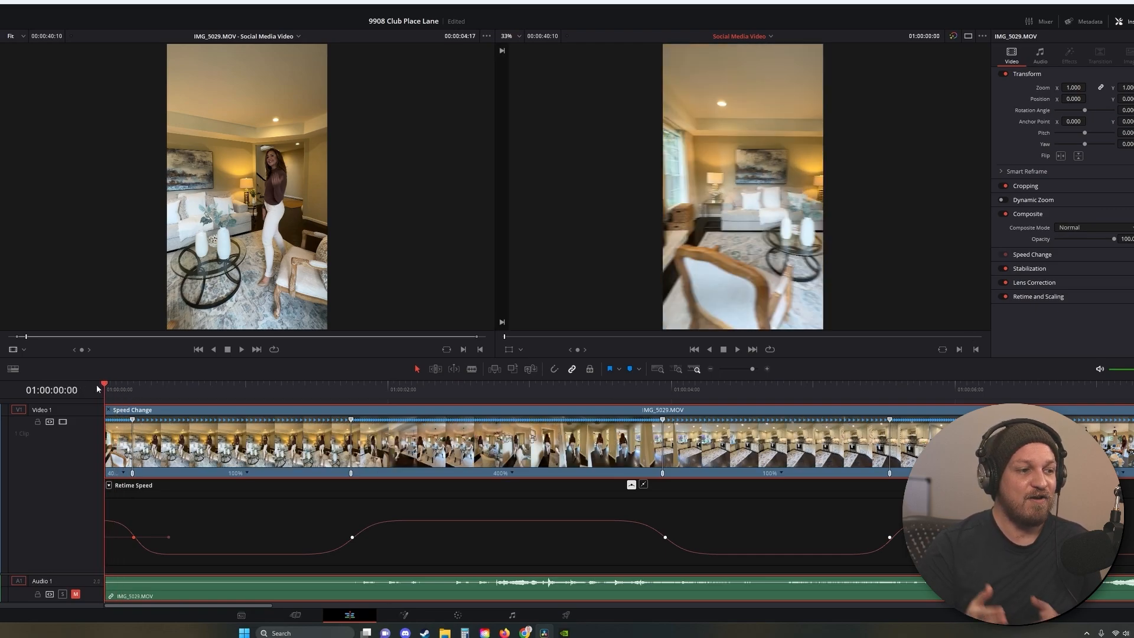
{"action": "key", "text": "b"}
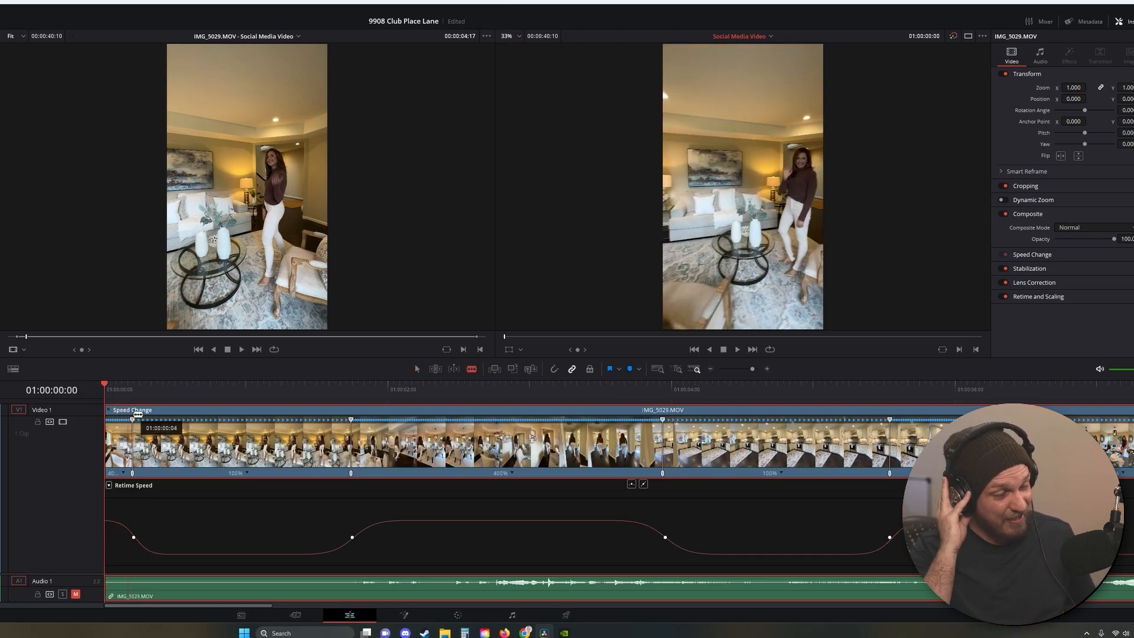
{"action": "left_click", "coordinate": [133, 415]}
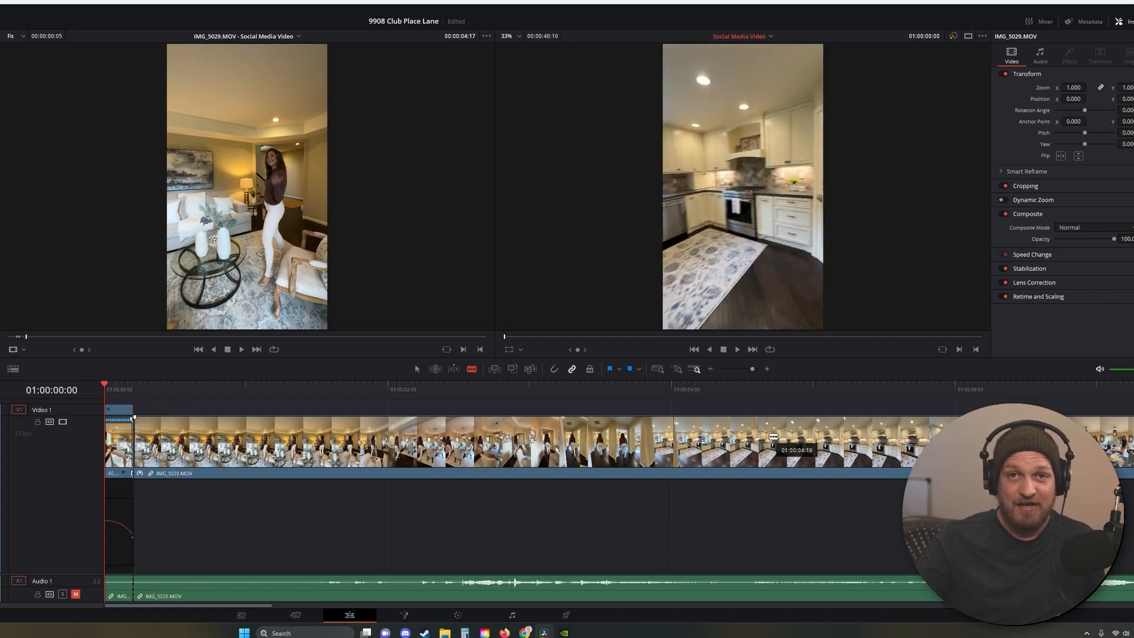
{"action": "key", "text": "ctrl+z"}
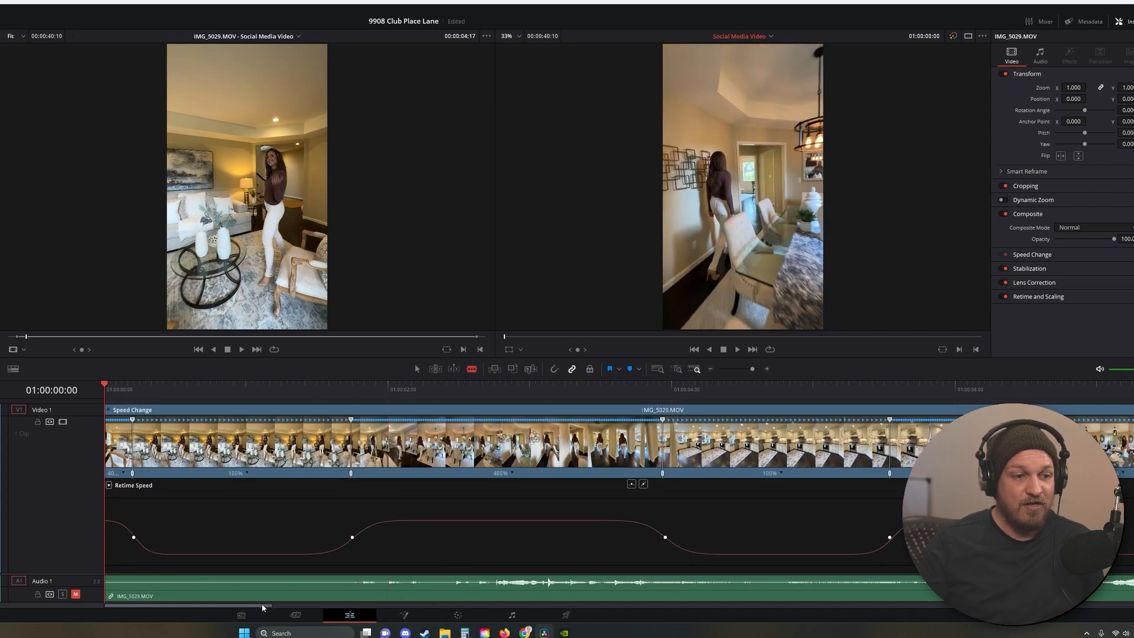
Step: Split the speed-ramped clip at all of its speed points, working from the end of the timeline back to the start
{"action": "left_click_drag", "start_coordinate": [263, 607], "coordinate": [905, 606]}
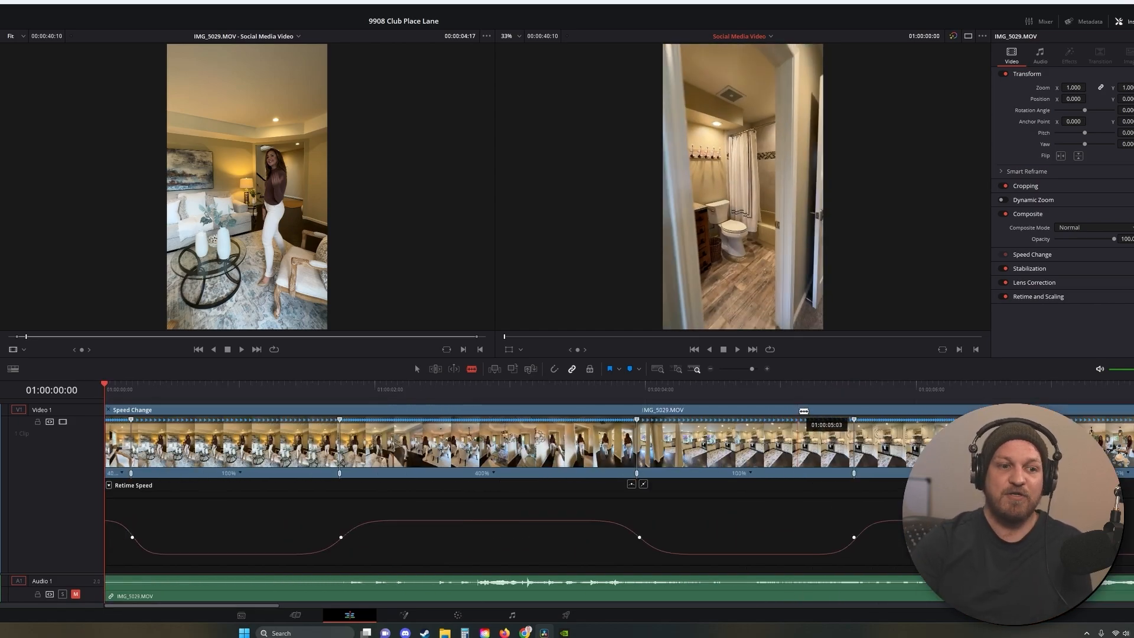
{"action": "left_click", "coordinate": [601, 412]}
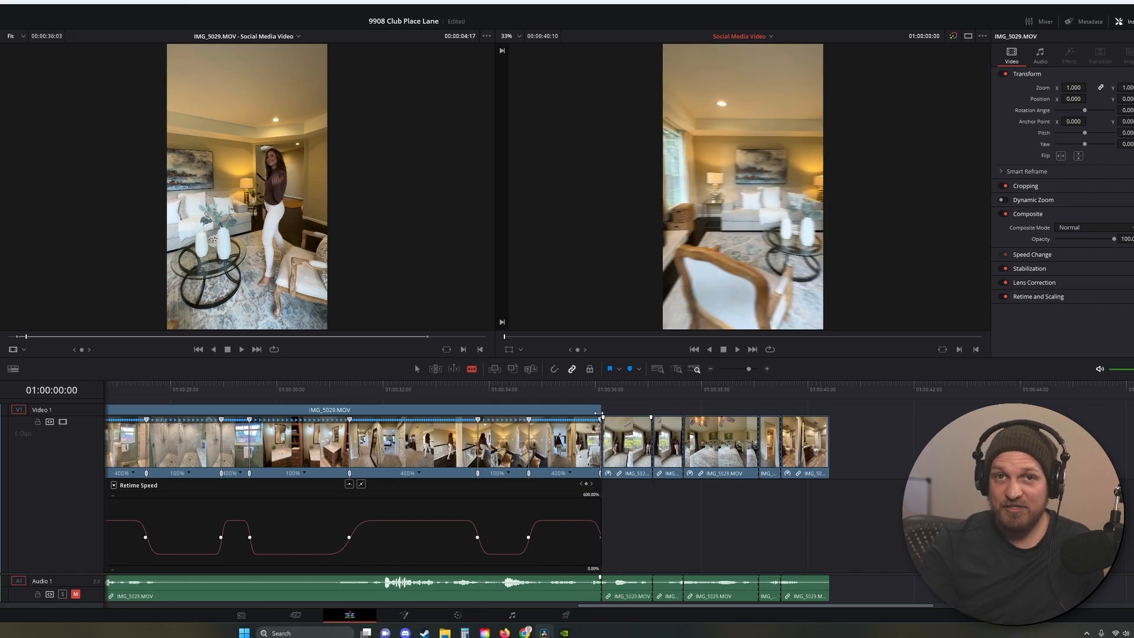
{"action": "left_click", "coordinate": [528, 411]}
{"action": "left_click", "coordinate": [477, 411]}
{"action": "left_click", "coordinate": [349, 411]}
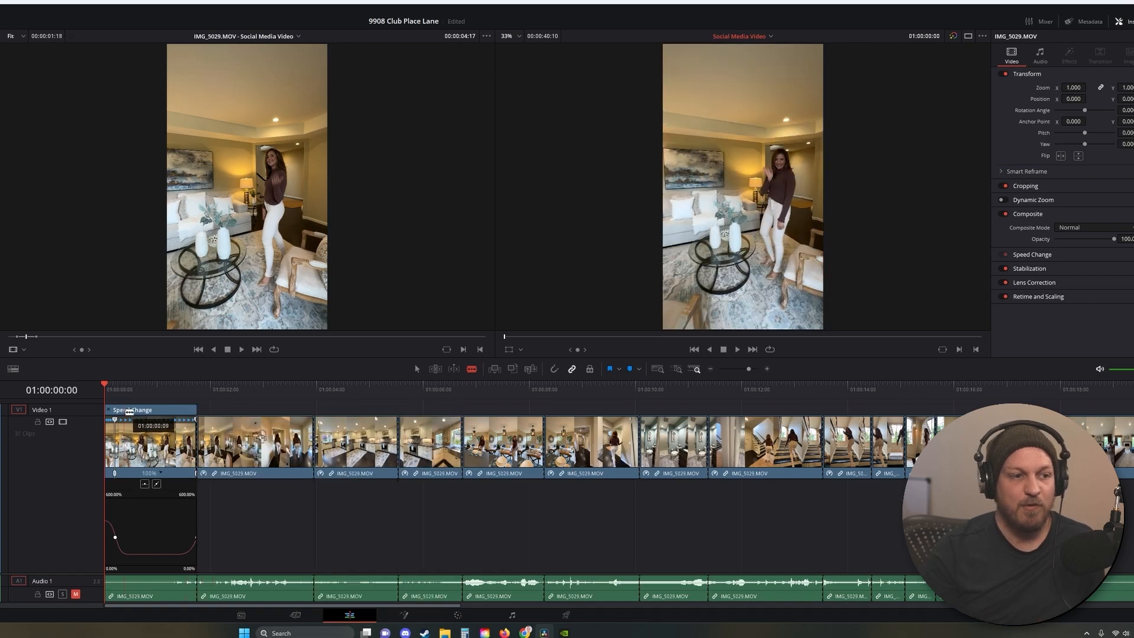
{"action": "left_click", "coordinate": [115, 411]}
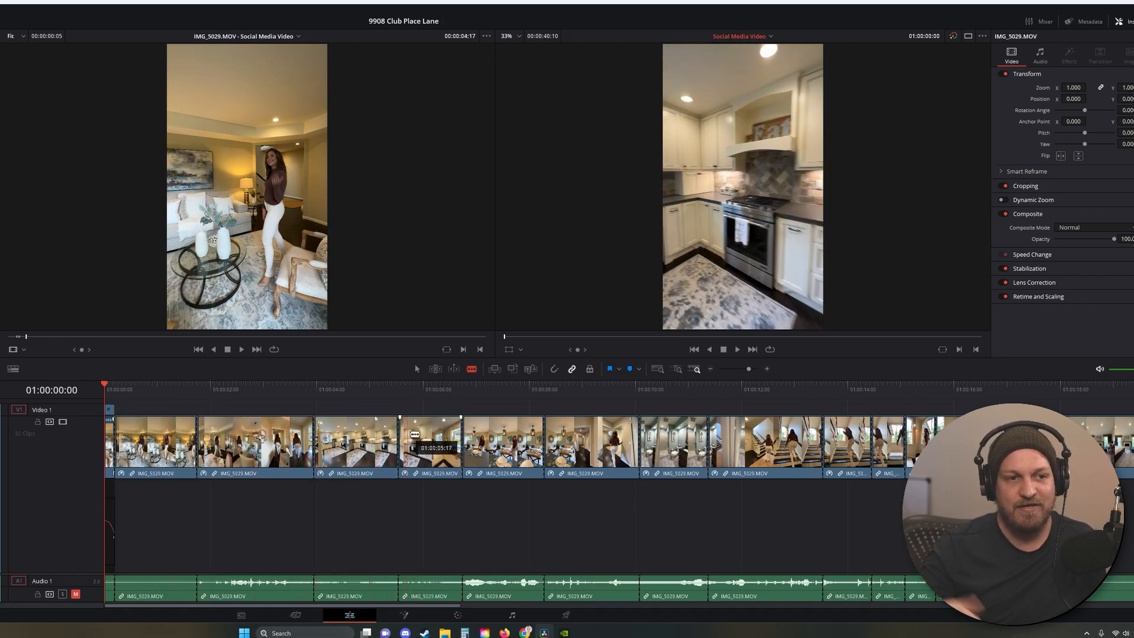
Step: Try splitting the kitchen segment partway through, and undo the cut
{"action": "key", "text": "a"}
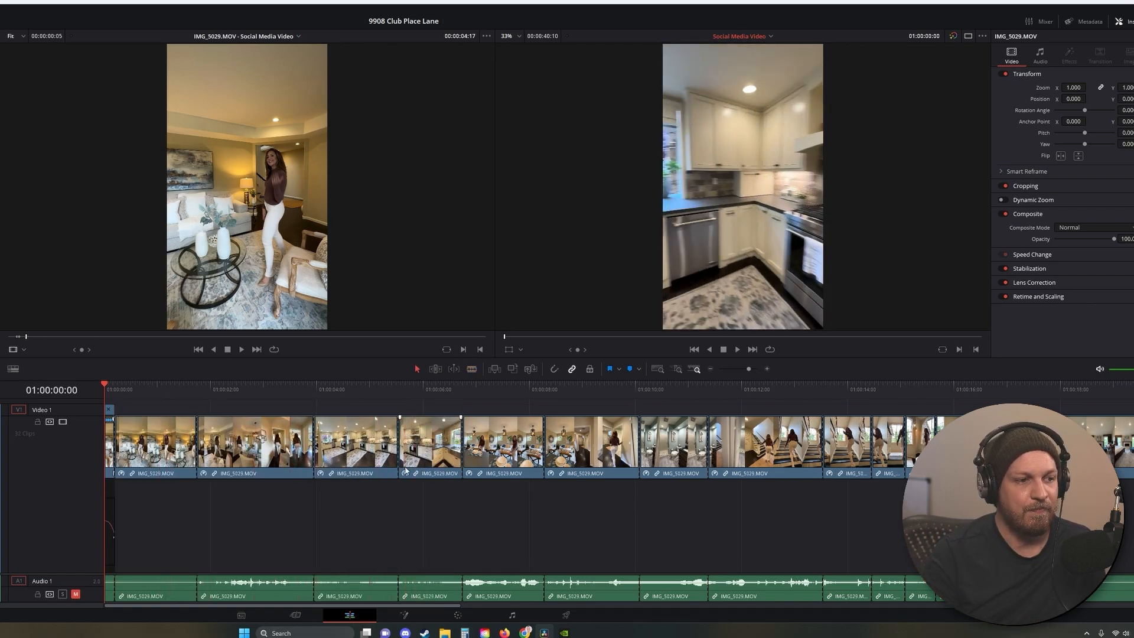
{"action": "left_click", "coordinate": [333, 444]}
{"action": "key", "text": "b"}
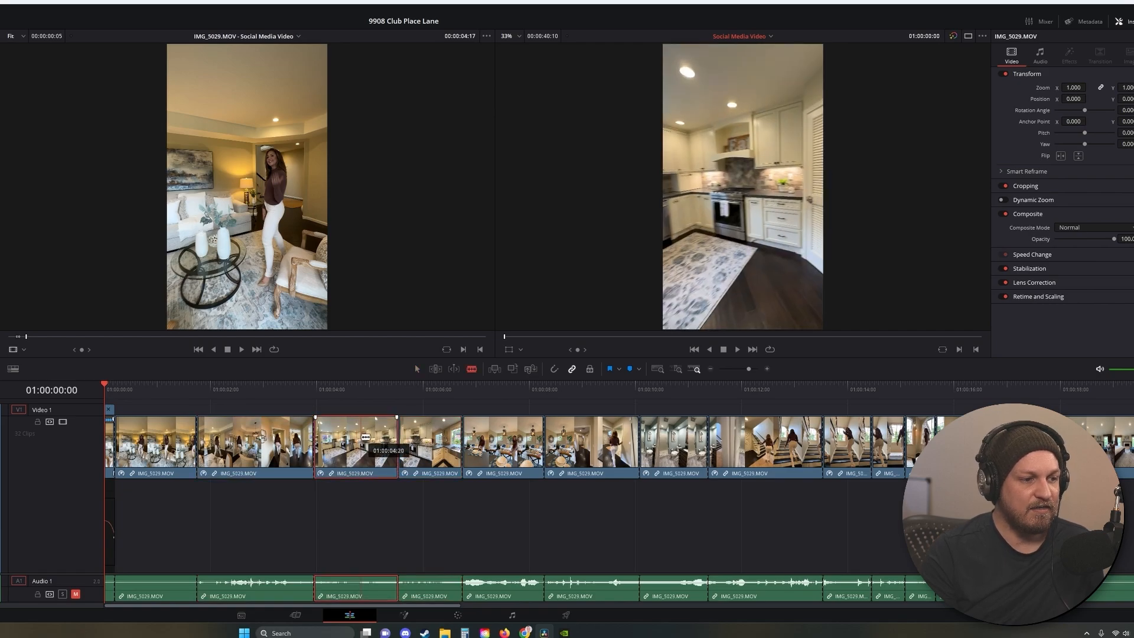
{"action": "left_click", "coordinate": [360, 441]}
{"action": "key", "text": "a"}
{"action": "key", "text": "ctrl+z"}
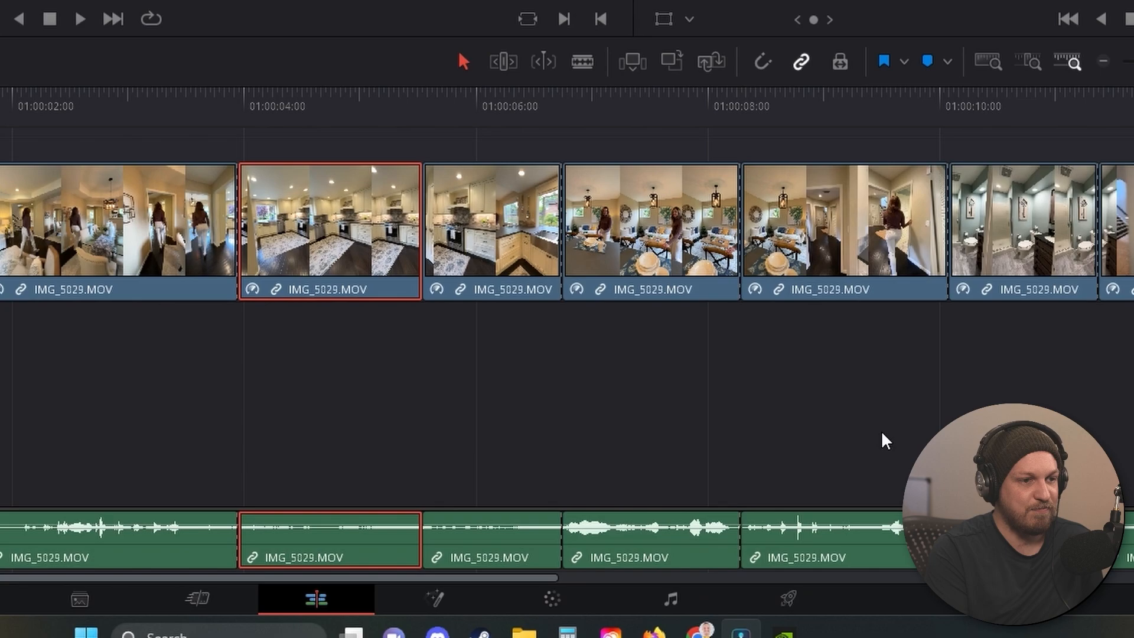
Step: On the Color page, search the effects library for "motion" and apply Motion Blur to the first fast segment's node
{"action": "left_click", "coordinate": [551, 598]}
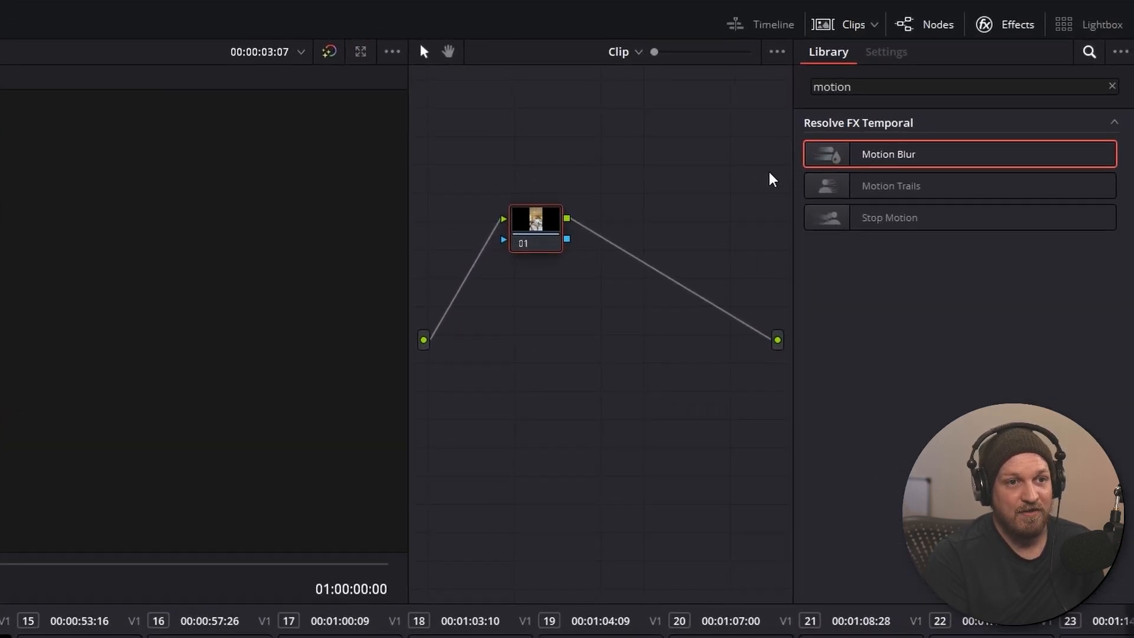
{"action": "left_click", "coordinate": [1112, 86]}
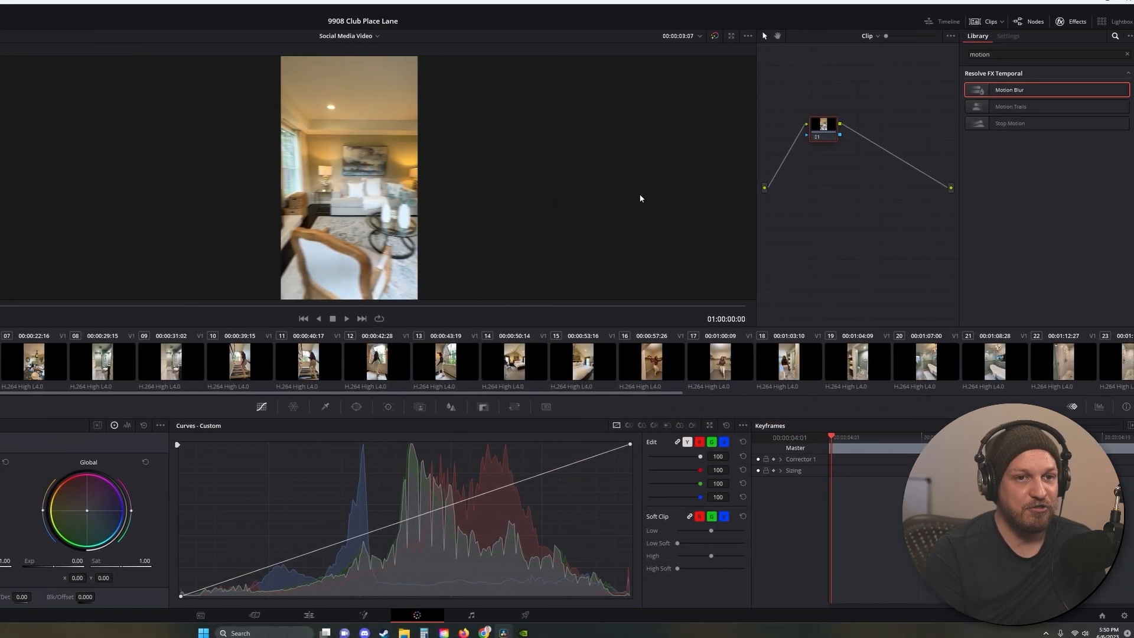
{"action": "left_click_drag", "start_coordinate": [1022, 90], "coordinate": [827, 130]}
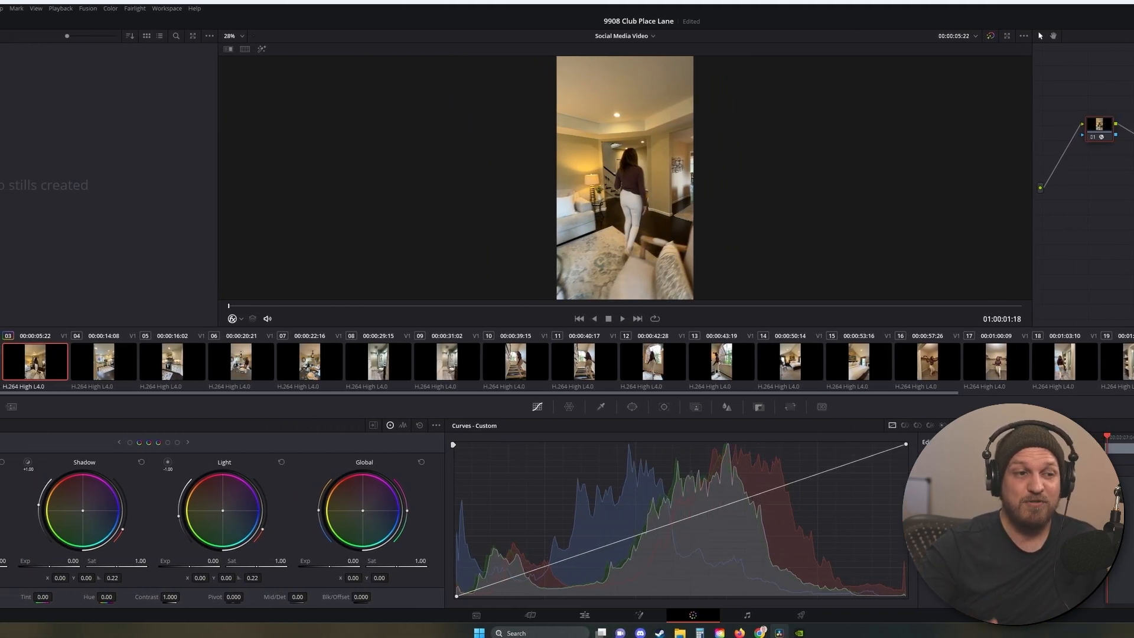
Step: Apply Motion Blur to the nodes of the fast transition segments 05, 07 and 09
{"action": "left_click", "coordinate": [121, 367]}
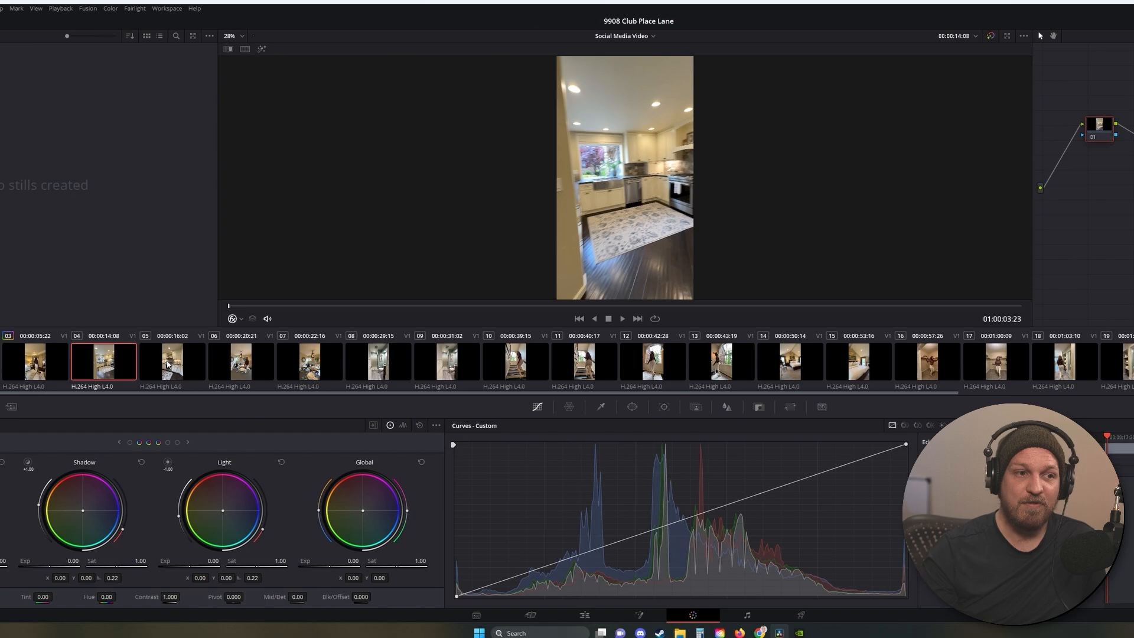
{"action": "key", "text": "space"}
{"action": "left_click", "coordinate": [169, 364]}
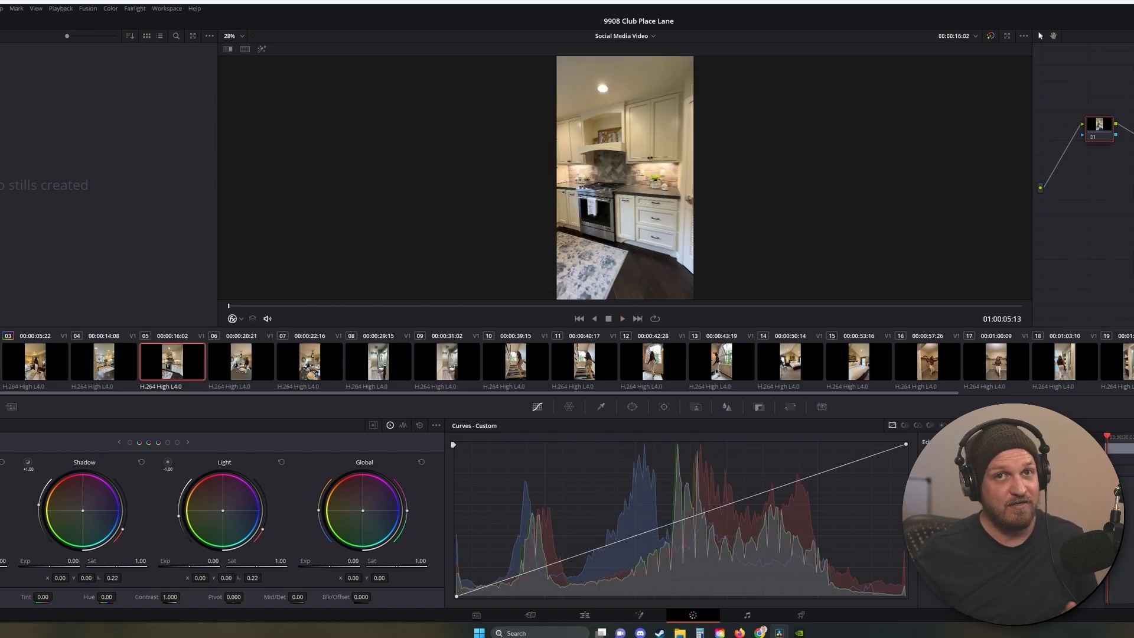
{"action": "left_click_drag", "start_coordinate": [1112, 130], "coordinate": [1100, 131]}
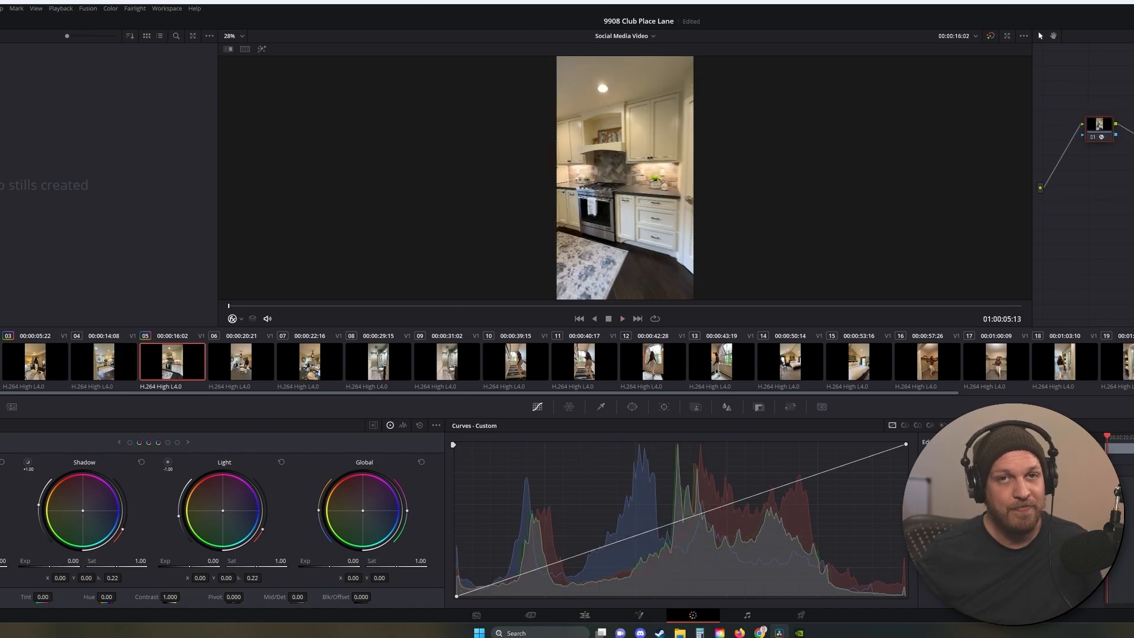
{"action": "left_click", "coordinate": [303, 362]}
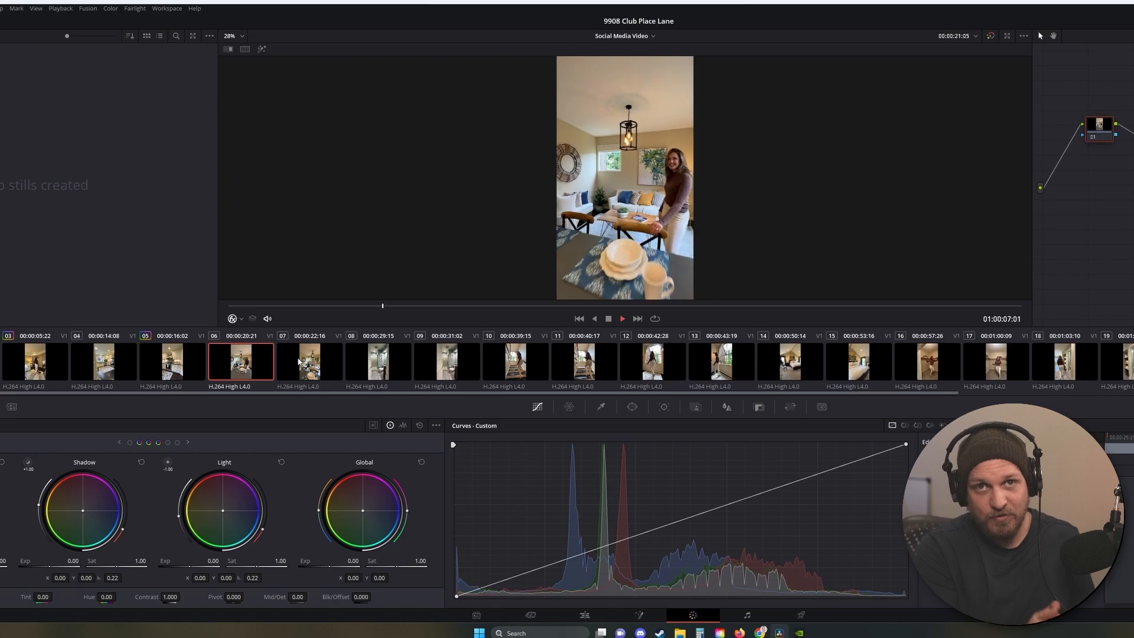
{"action": "left_click", "coordinate": [447, 363]}
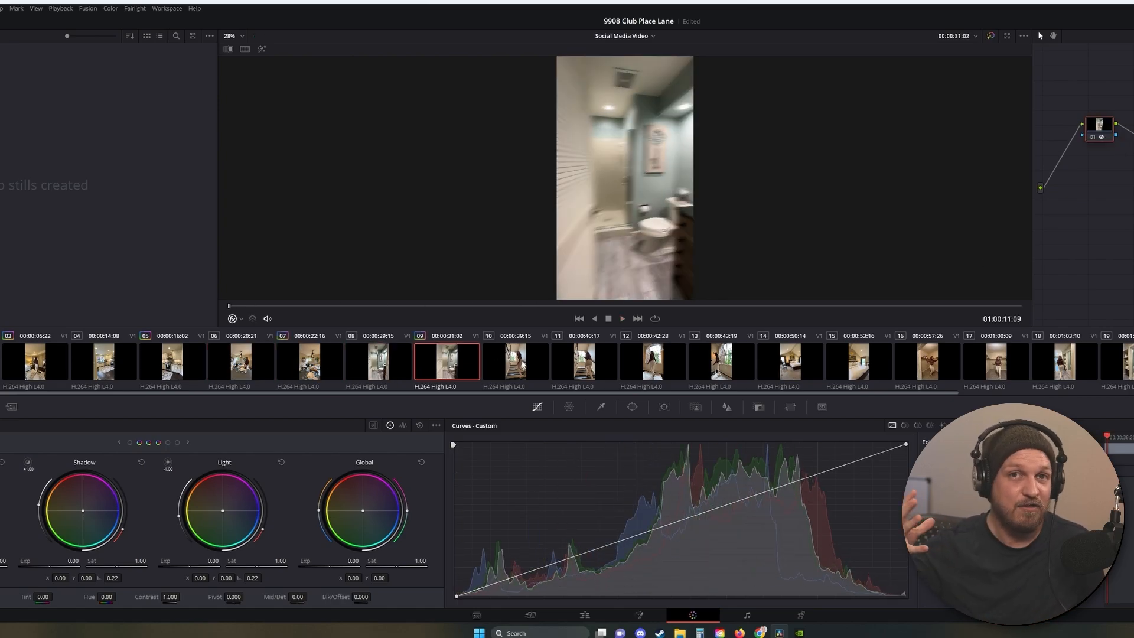
Step: Apply Motion Blur to the nodes of the fast transition segments 11, 13 and 15
{"action": "left_click", "coordinate": [582, 369]}
{"action": "left_click", "coordinate": [652, 361]}
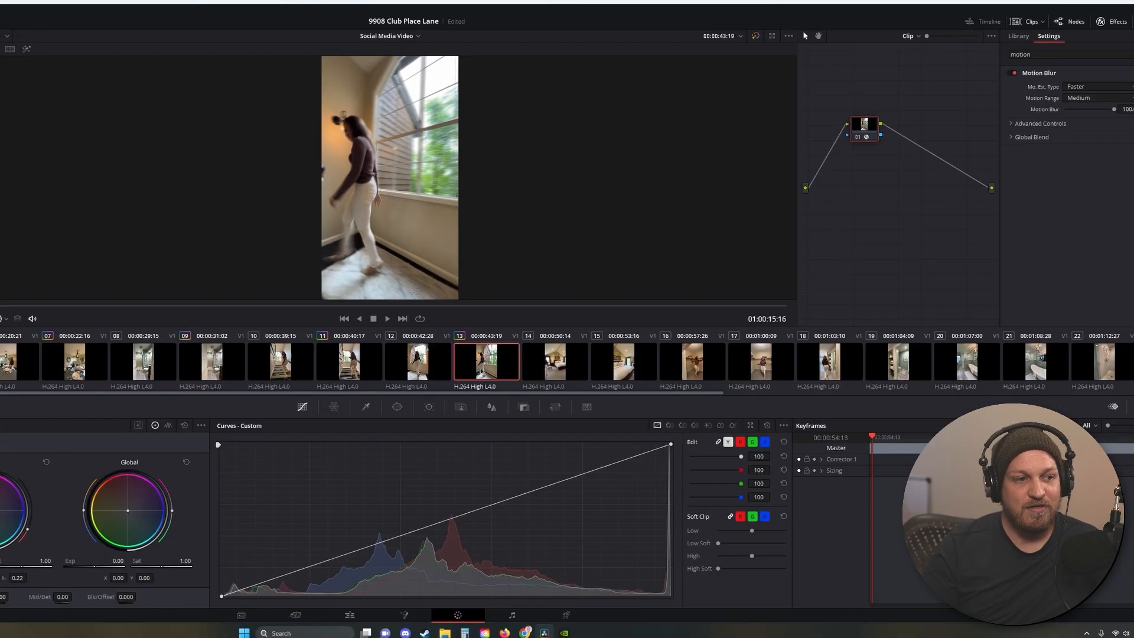
{"action": "left_click", "coordinate": [569, 353]}
{"action": "left_click", "coordinate": [614, 363]}
Step: Play the closet section from clip 16 and apply Motion Blur to clip 17's node with the blur amount at 100
{"action": "left_click", "coordinate": [711, 362]}
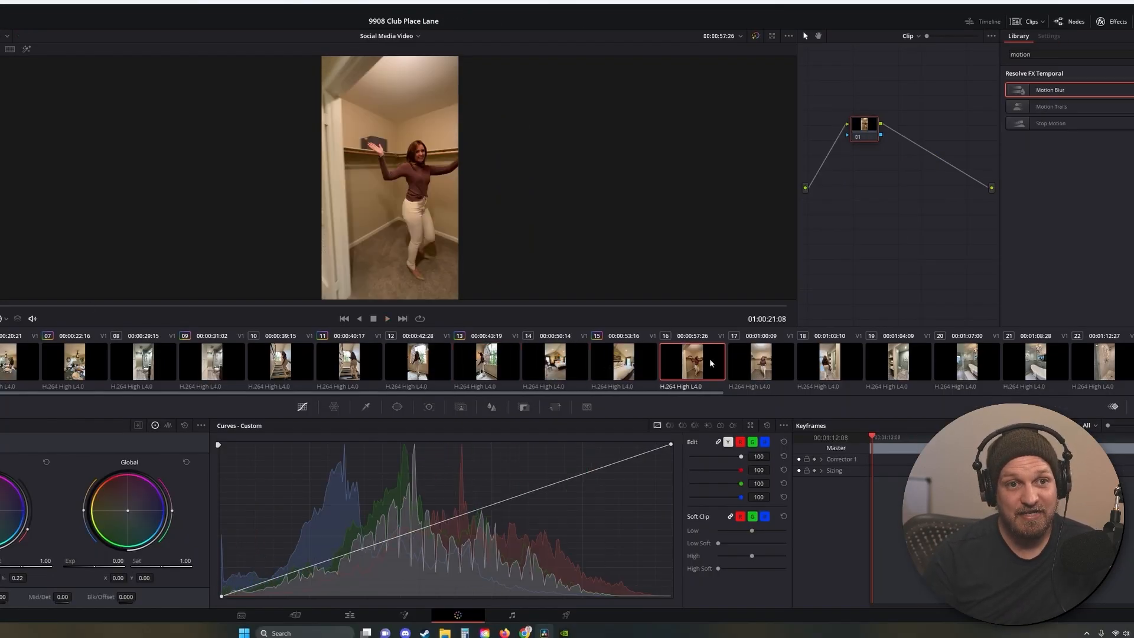
{"action": "key", "text": "space"}
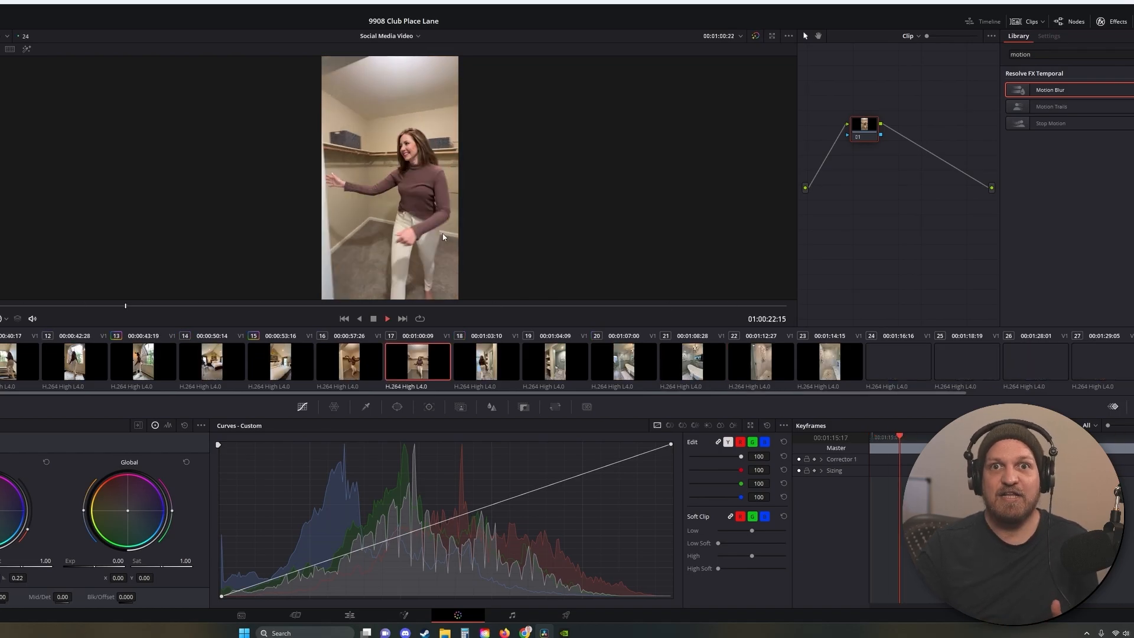
{"action": "left_click_drag", "start_coordinate": [1046, 90], "coordinate": [864, 125]}
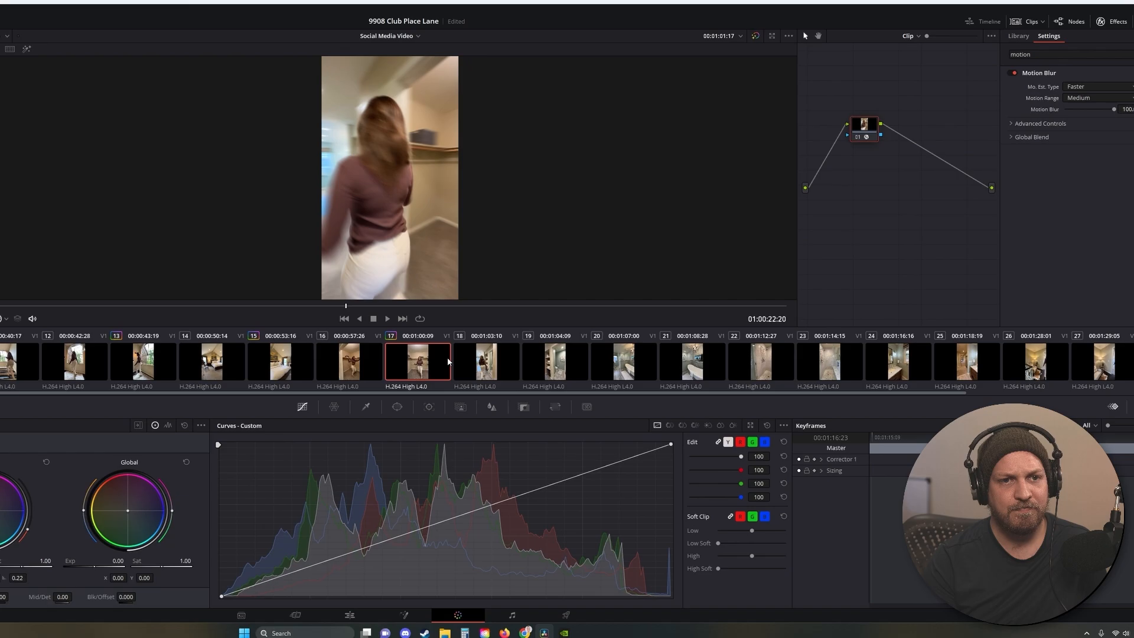
{"action": "key", "text": "ctrl+z"}
Step: Apply Motion Blur to clip 16's node, raise its blur amount, and compare playback with the effect off
{"action": "left_click_drag", "start_coordinate": [887, 116], "coordinate": [867, 126]}
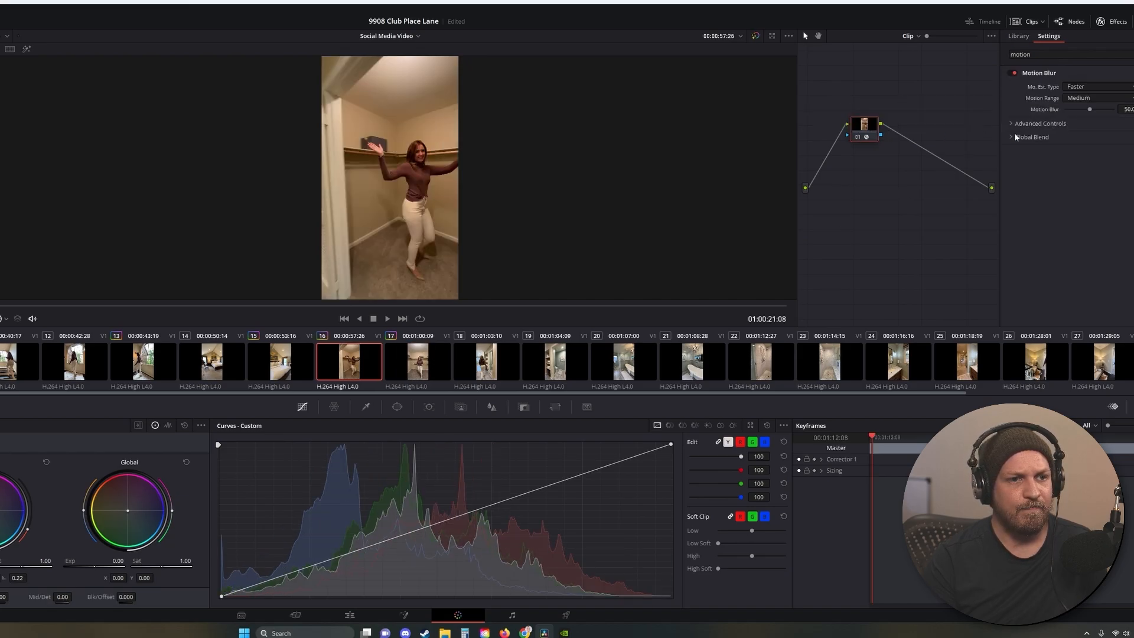
{"action": "left_click_drag", "start_coordinate": [1088, 109], "coordinate": [1116, 110]}
{"action": "key", "text": "space"}
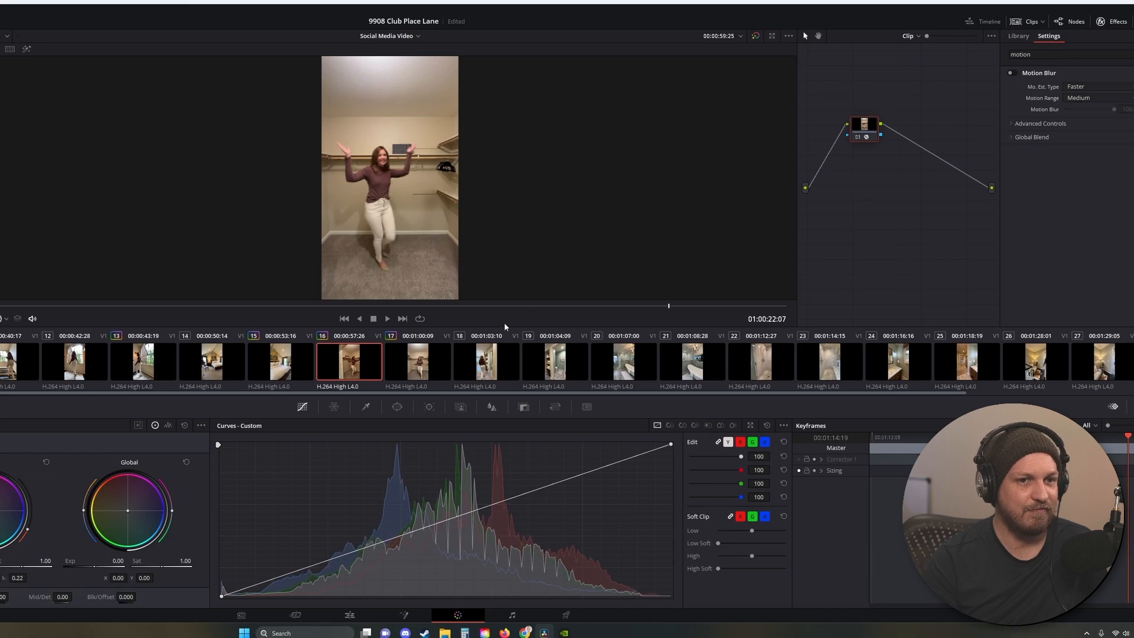
Step: Apply Motion Blur to the remaining fast transition segments, every other clip from 19 onward
{"action": "left_click", "coordinate": [491, 360]}
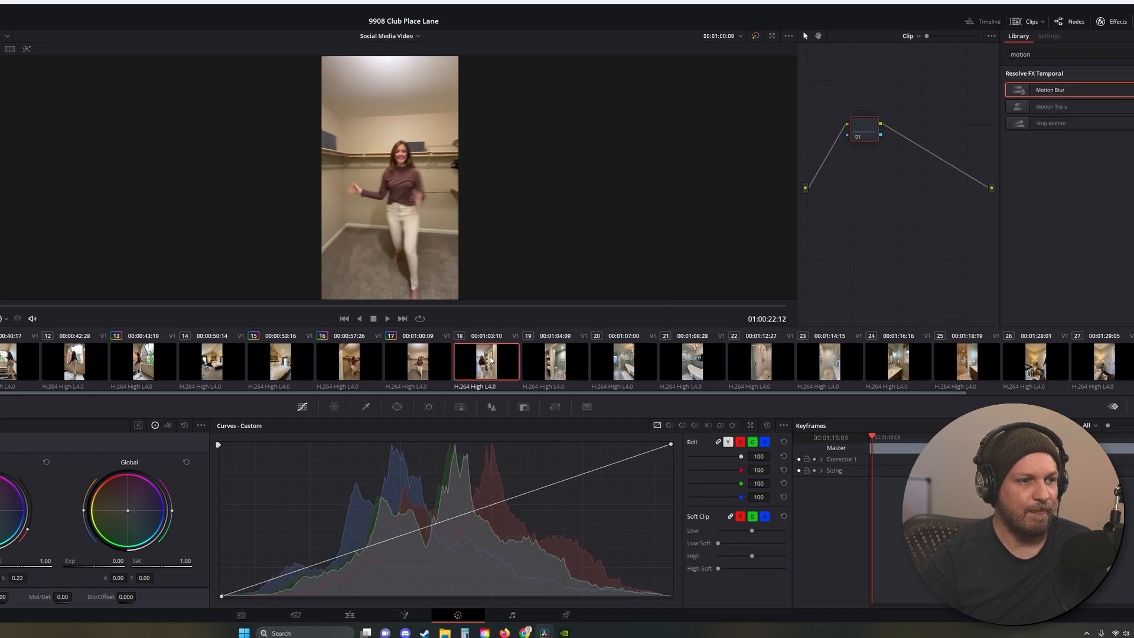
{"action": "key", "text": "space"}
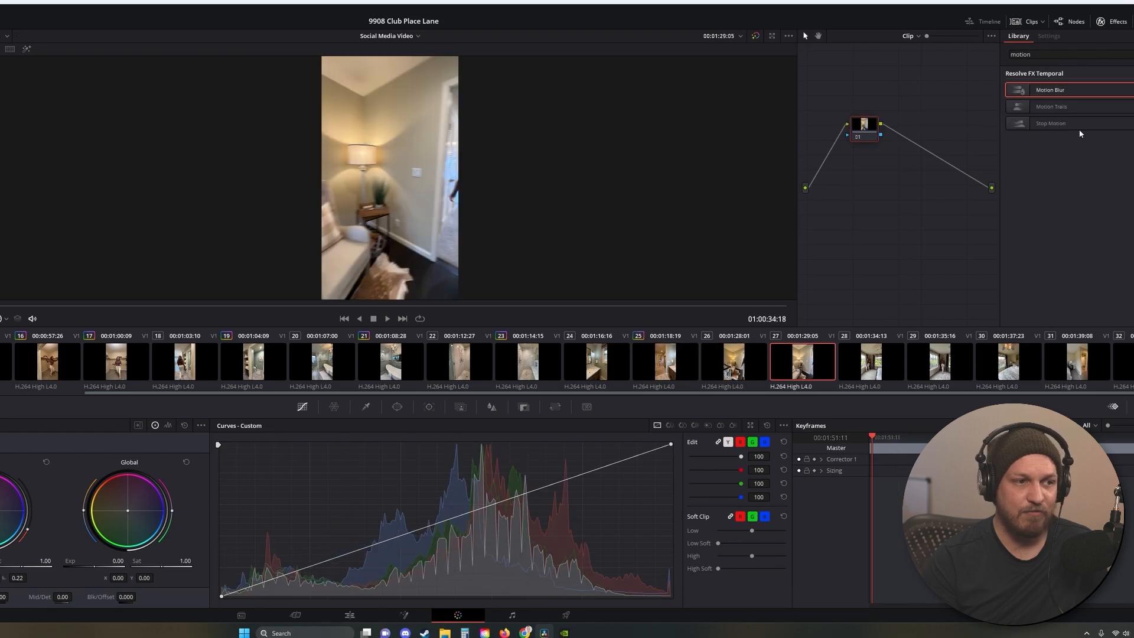
{"action": "key", "text": "Down"}
{"action": "key", "text": "Down"}
{"action": "left_click_drag", "start_coordinate": [1049, 90], "coordinate": [864, 129]}
{"action": "key", "text": "space"}
{"action": "key", "text": "Down"}
Step: Return to the Edit page and play the finished sequence from the start of the timeline
{"action": "left_click", "coordinate": [349, 615]}
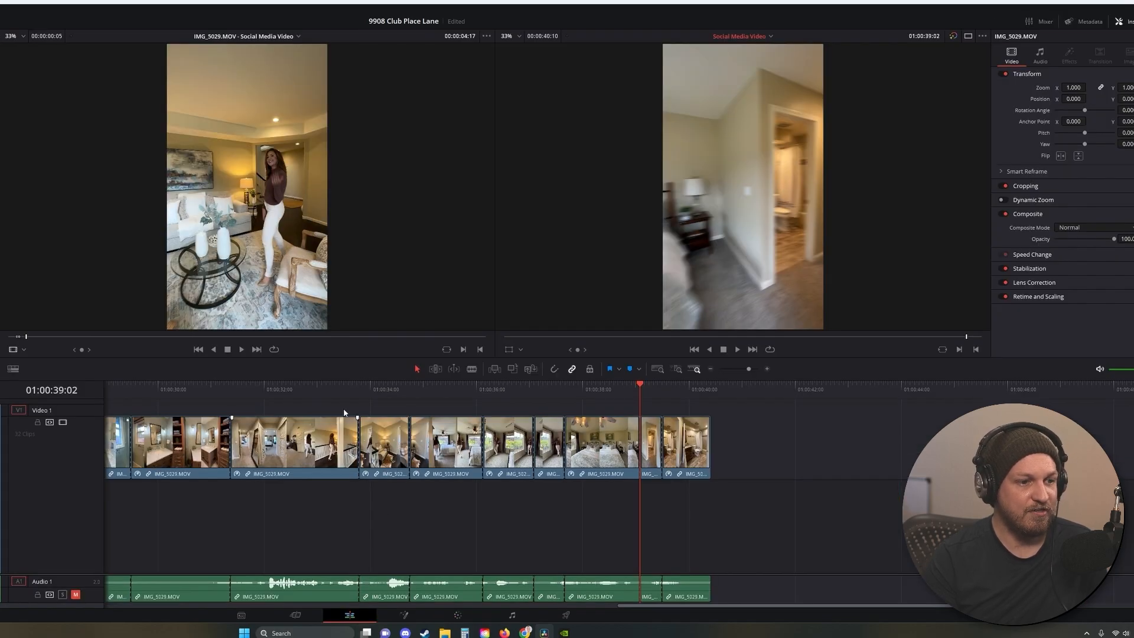
{"action": "key", "text": "Home"}
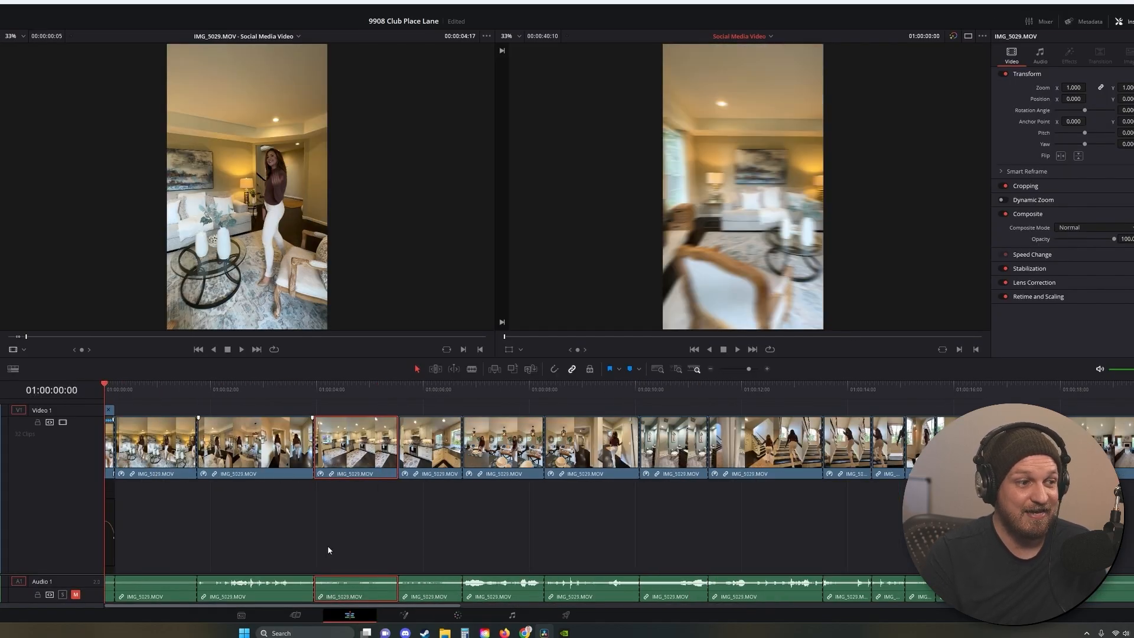
{"action": "key", "text": "space"}
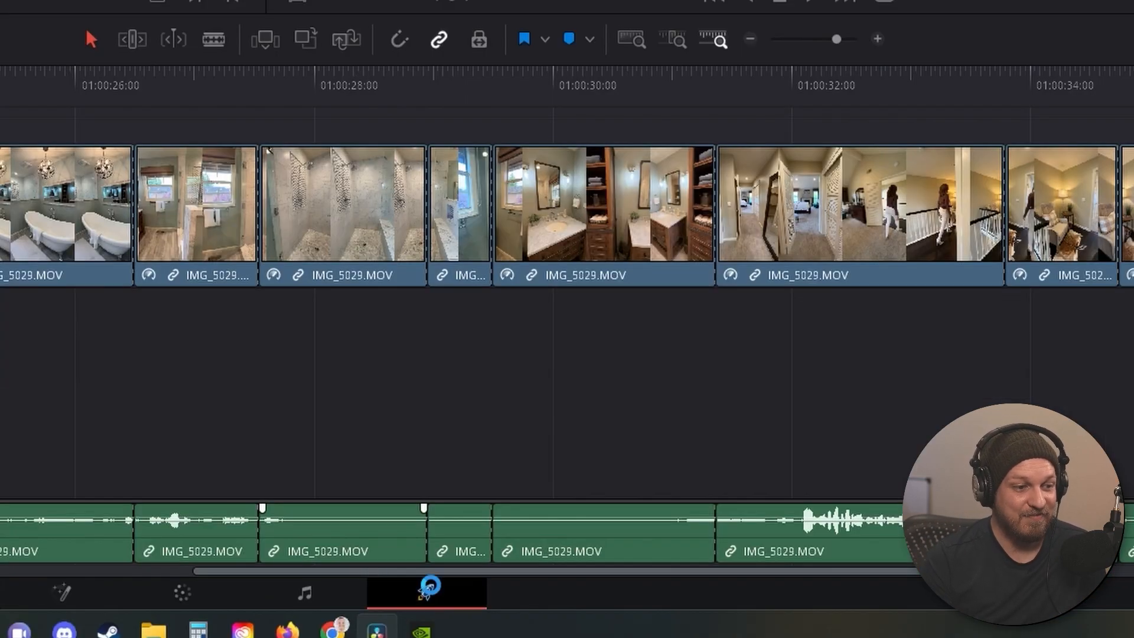
Step: Open the Deliver page and name the custom export 9908VerticalSocialMediaWalktrhough
{"action": "left_click", "coordinate": [565, 614]}
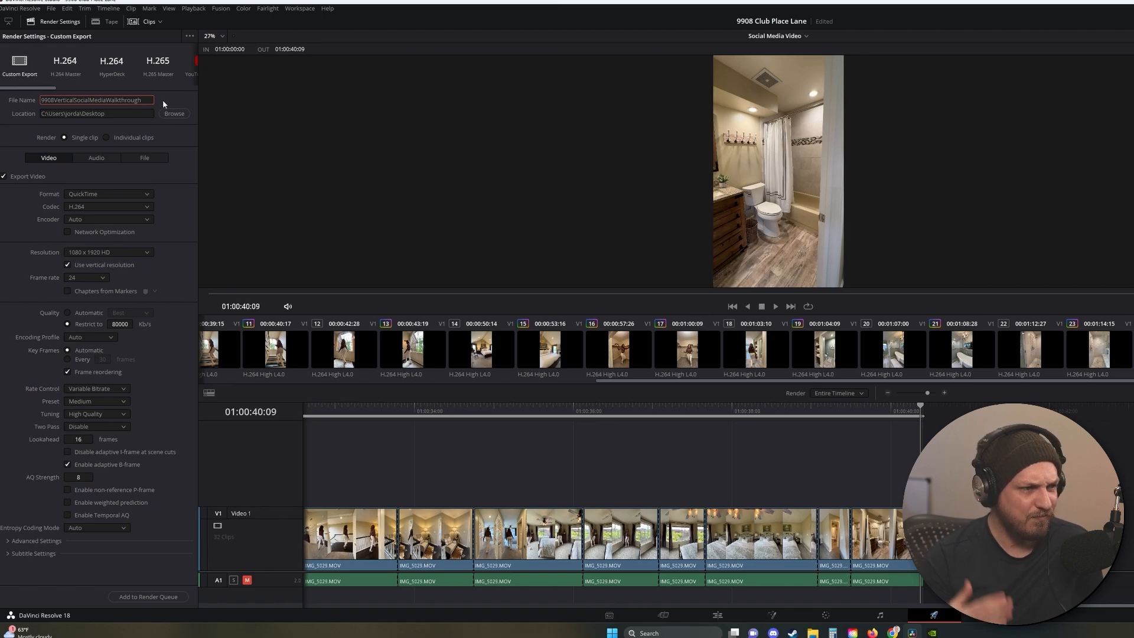
Step: Check the format settings of the Social Media Video timeline on the Edit page, and close them without changes
{"action": "left_click", "coordinate": [699, 618]}
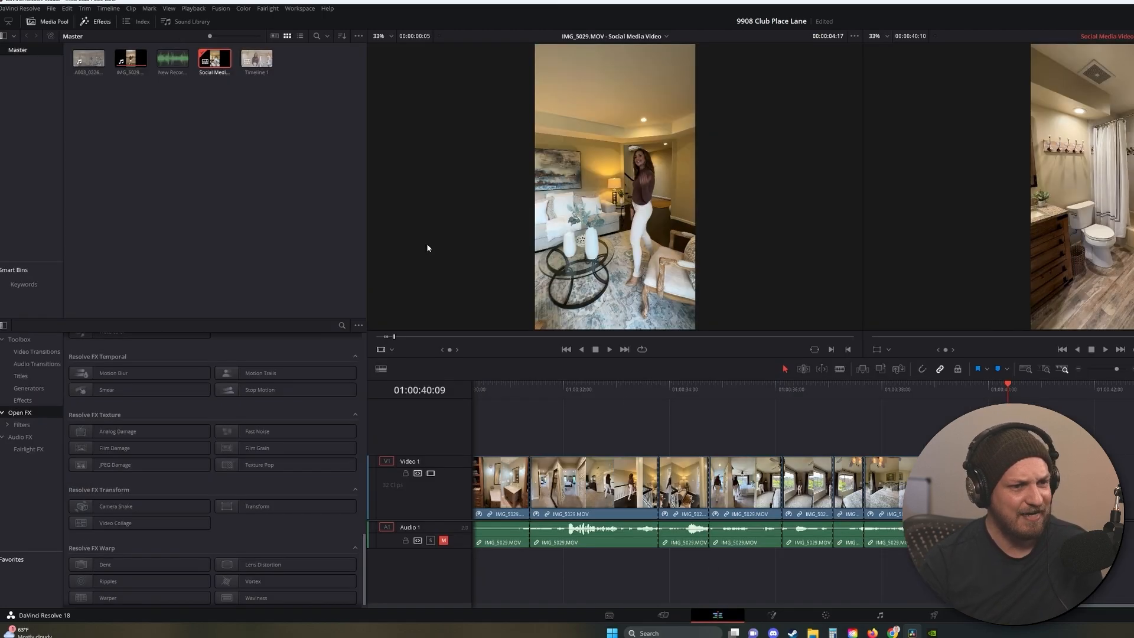
{"action": "right_click", "coordinate": [249, 59]}
{"action": "right_click", "coordinate": [213, 54]}
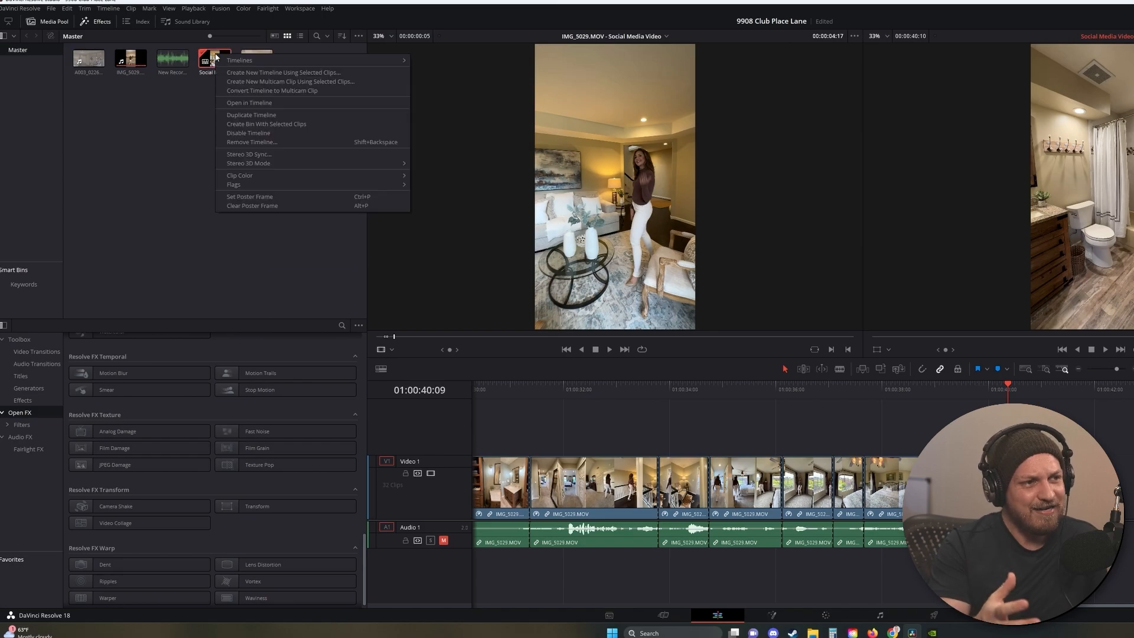
{"action": "mouse_move", "coordinate": [356, 63]}
{"action": "left_click", "coordinate": [444, 61]}
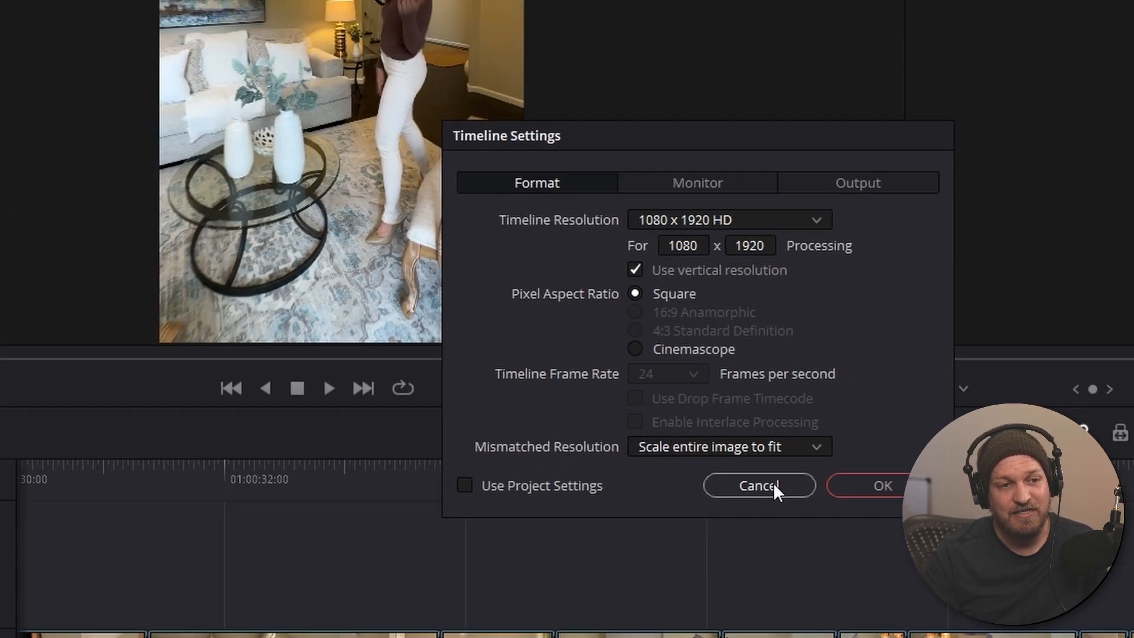
{"action": "left_click", "coordinate": [772, 486]}
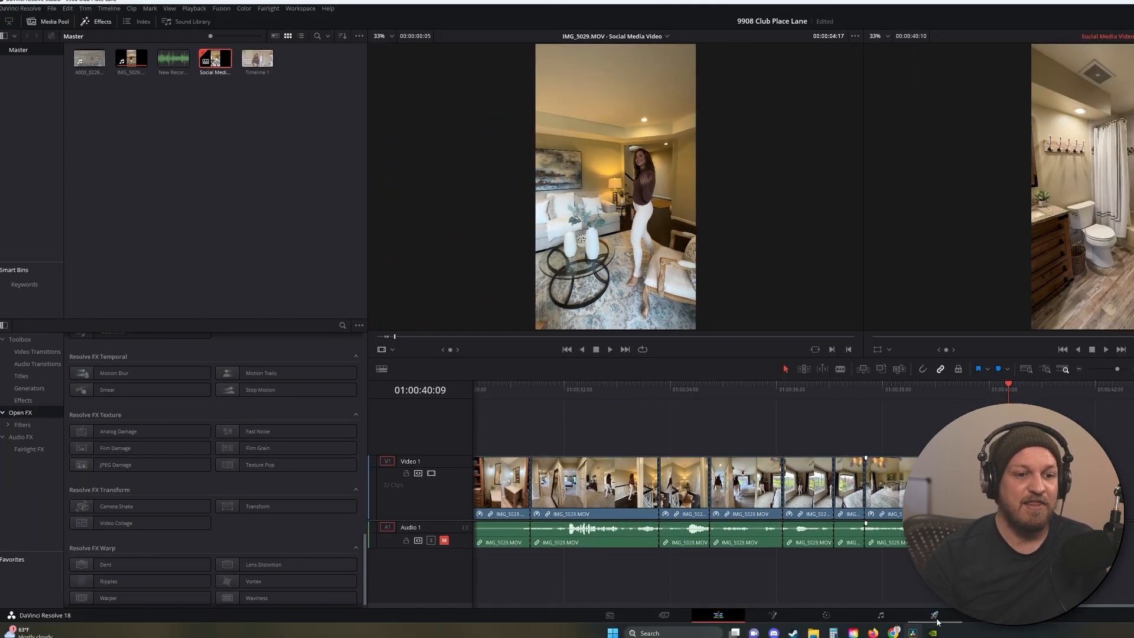
Step: Add the vertical QuickTime H.264 export of the entire timeline to the render queue and render it
{"action": "left_click", "coordinate": [934, 617]}
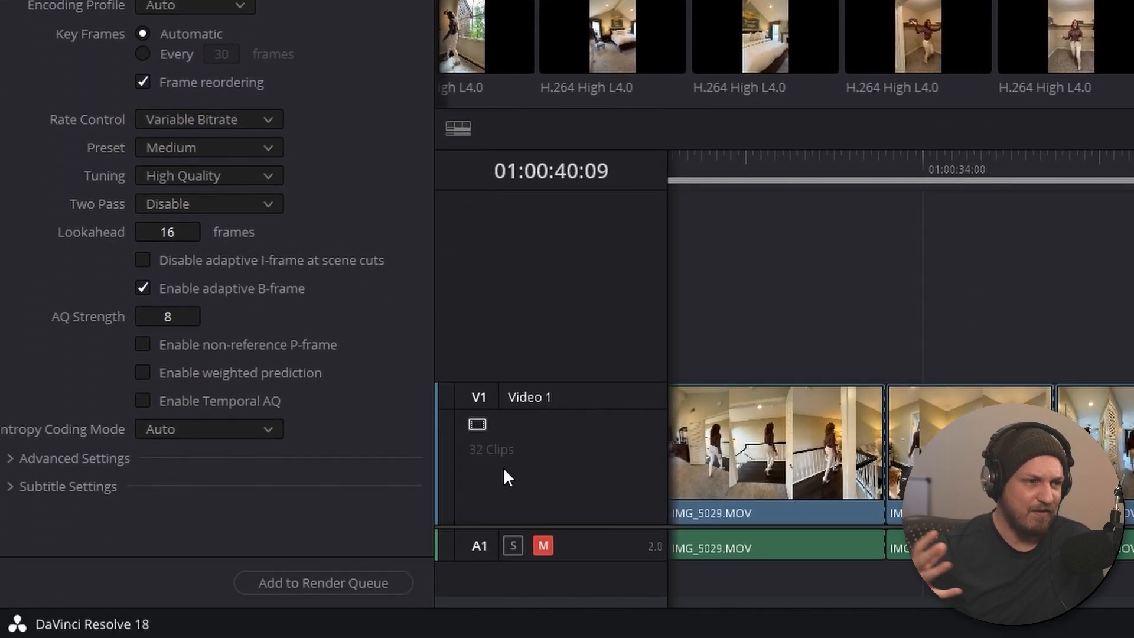
{"action": "left_click", "coordinate": [334, 583]}
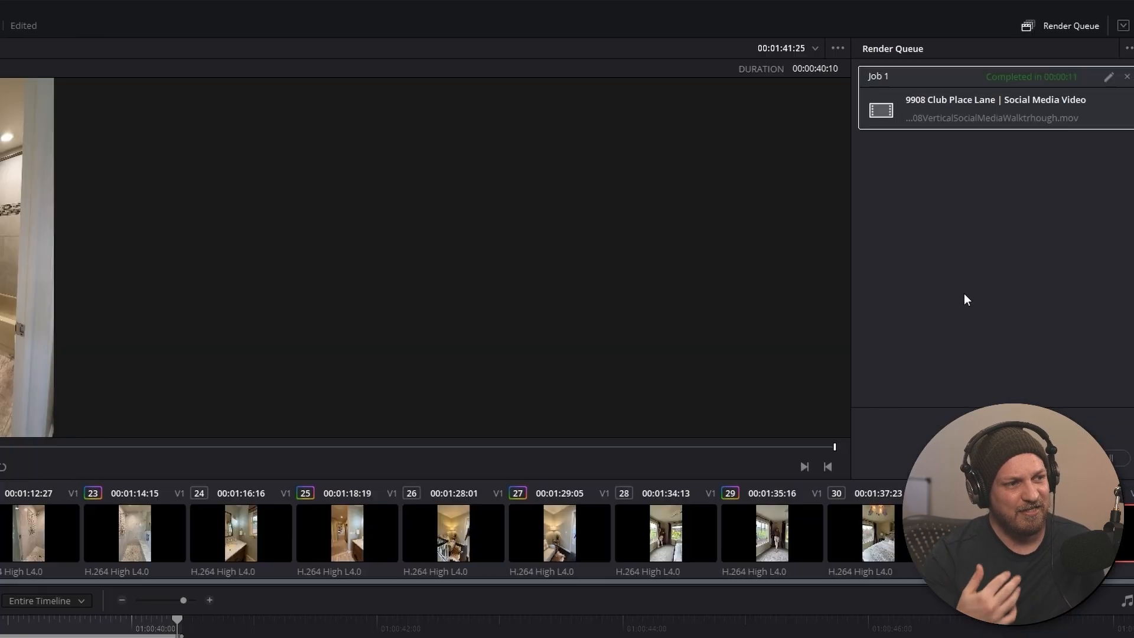